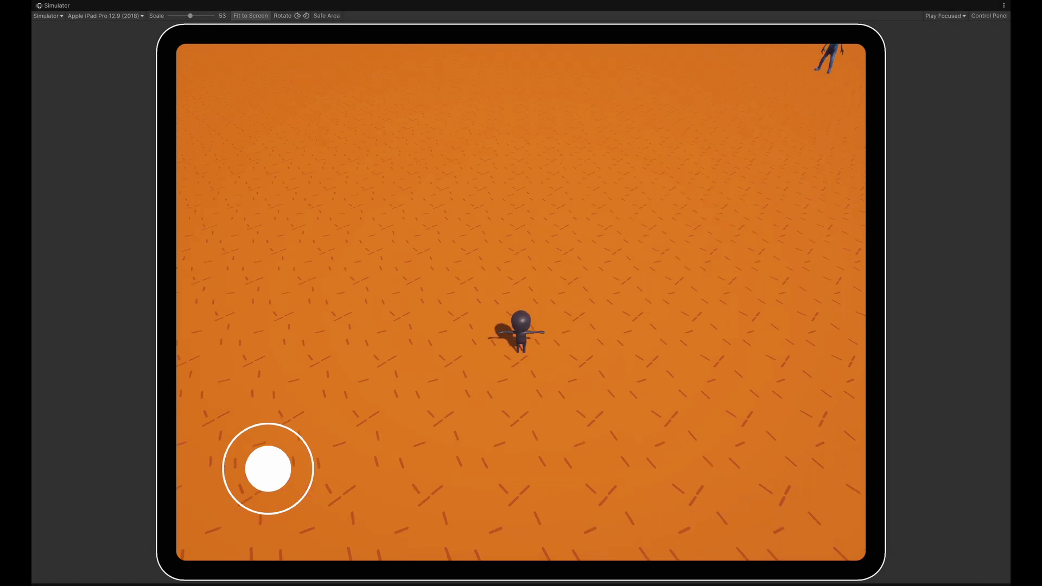
# Step: Restore the maximized Simulator view to the full editor layout and widen the Scene view slightly
pyautogui.click(1004, 2)
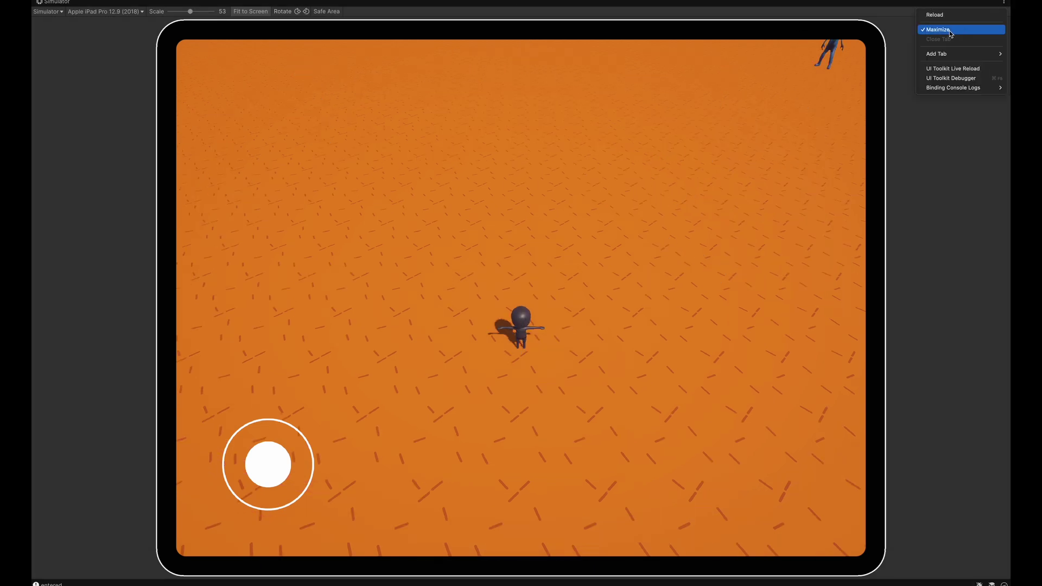
pyautogui.click(949, 29)
pyautogui.hotkey('shift', 'space')
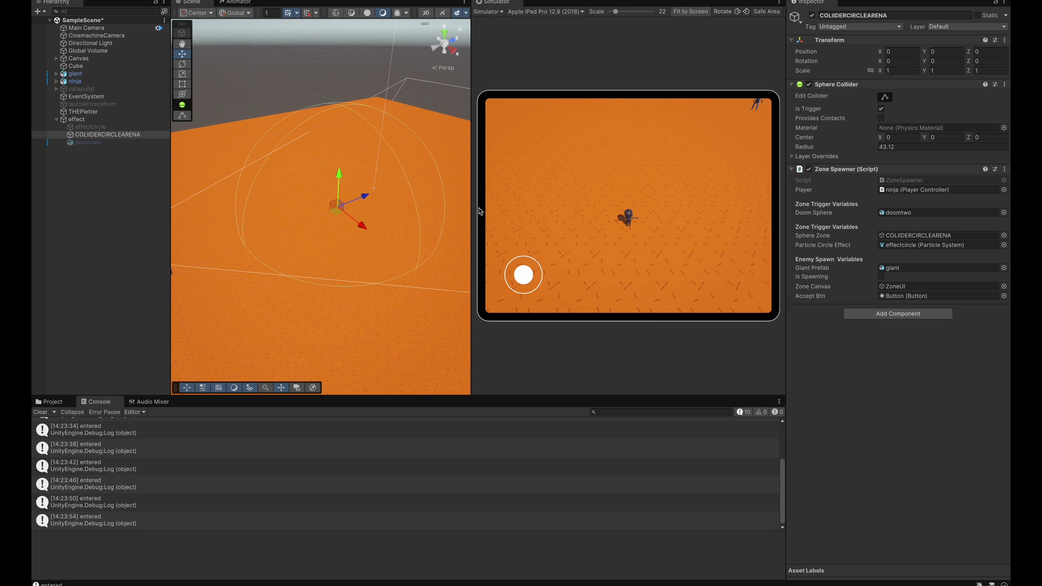
pyautogui.moveTo(470, 203); pyautogui.dragTo(484, 207)
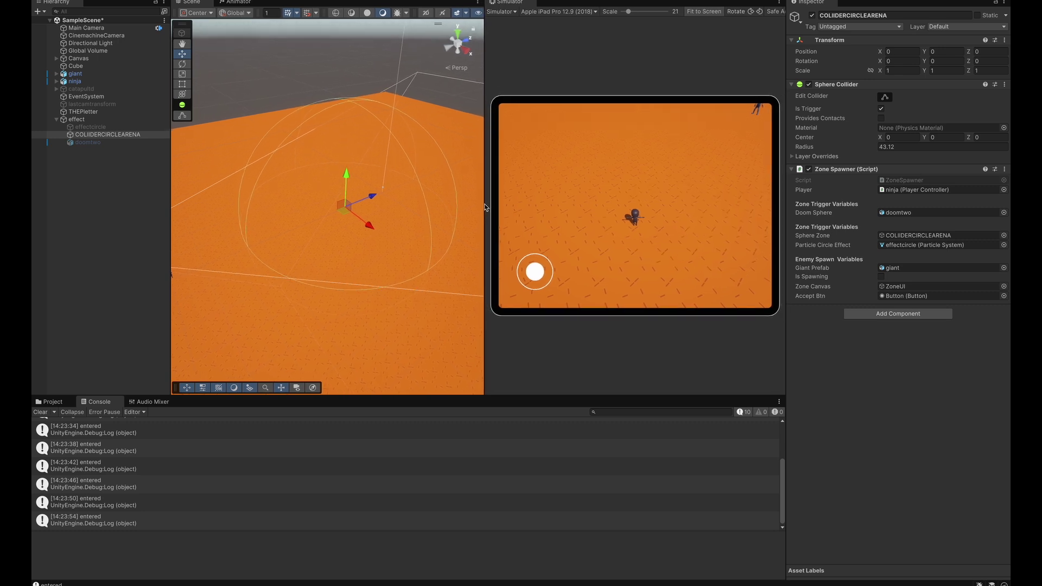
# Step: Examine the effect object's children effectcircle, COLIIDERCIRCLEARENA and doomtwo with their components, collapsing the Zone Spawner script
pyautogui.click(64, 121)
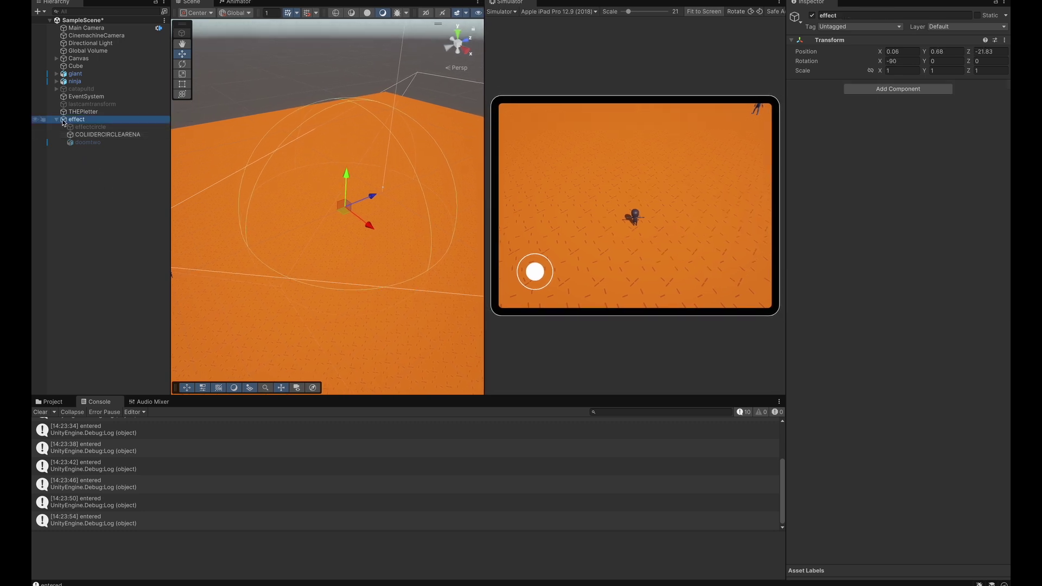
pyautogui.click(57, 120)
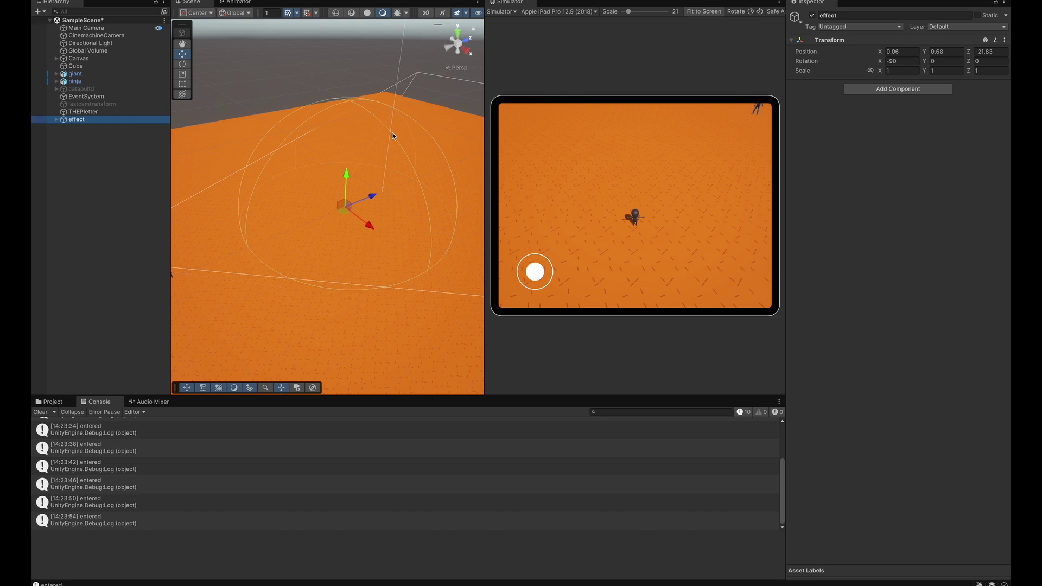
pyautogui.click(57, 120)
pyautogui.click(79, 127)
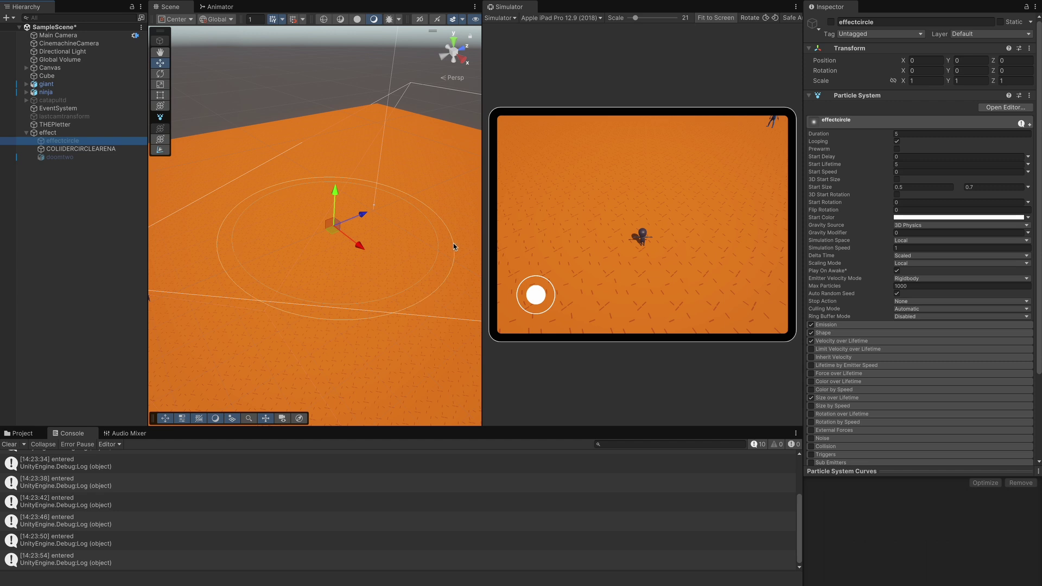
pyautogui.click(70, 149)
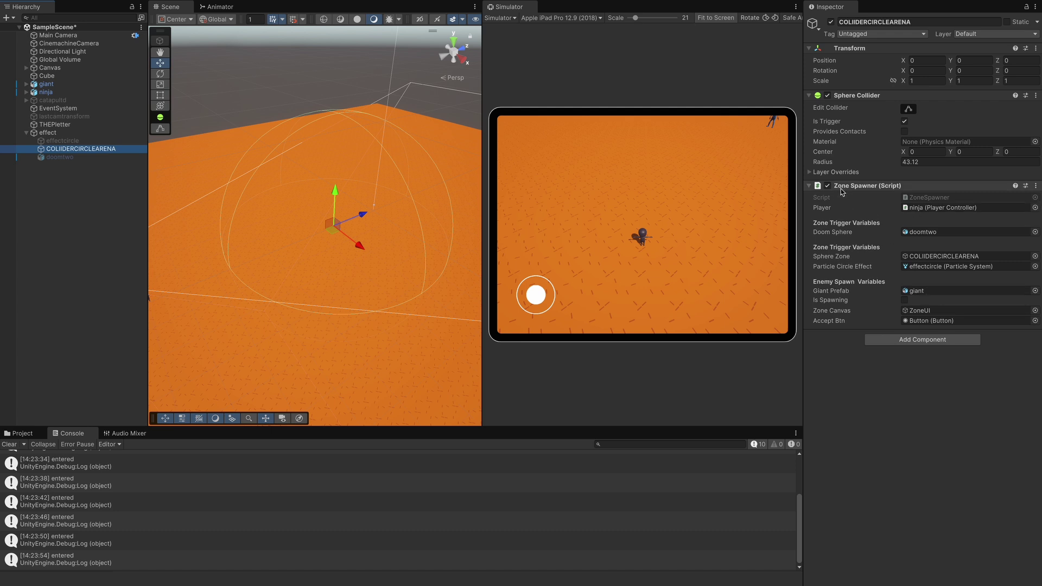
pyautogui.click(810, 186)
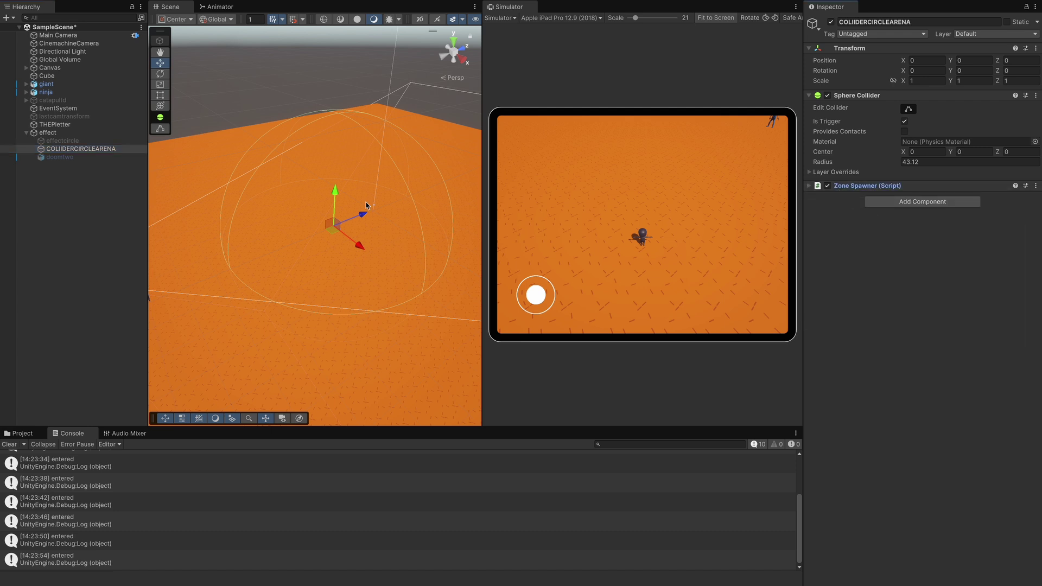
pyautogui.click(76, 160)
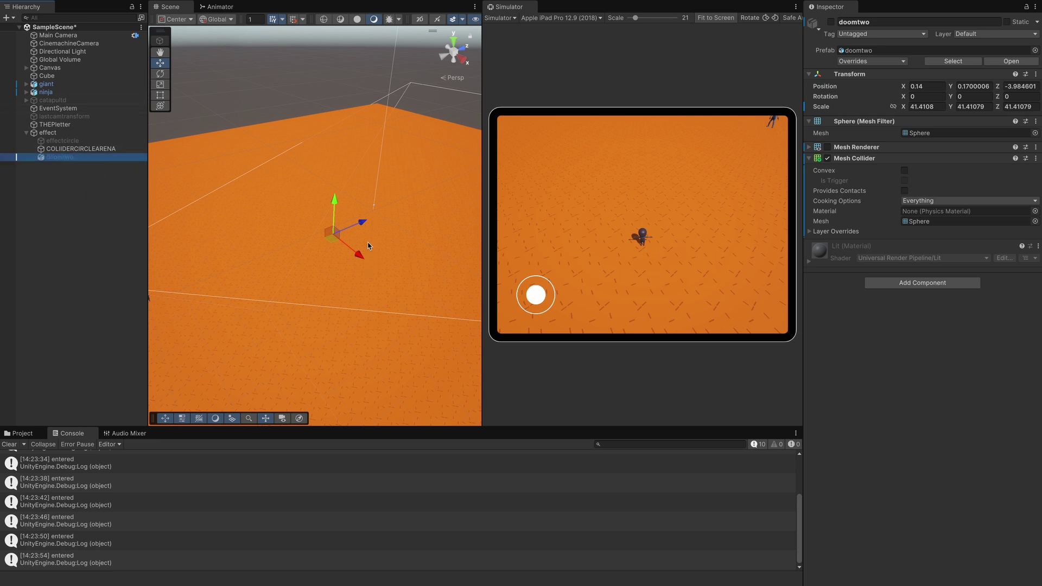
pyautogui.click(51, 133)
pyautogui.click(76, 149)
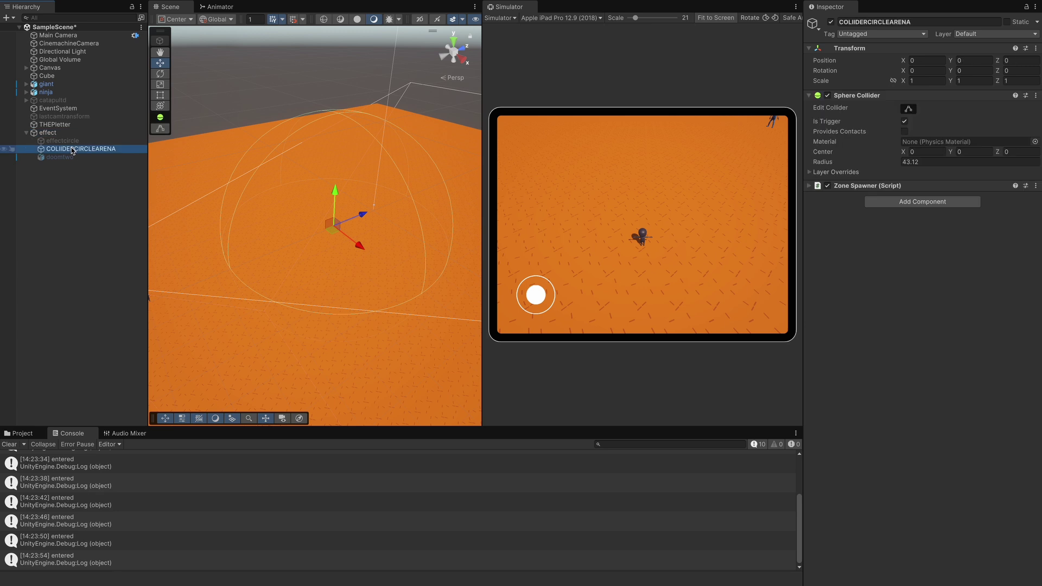
# Step: Activate doomtwo, toggle its Mesh Renderer on and off to view the dome, collapse its Mesh Collider and deactivate doomtwo again
pyautogui.click(74, 158)
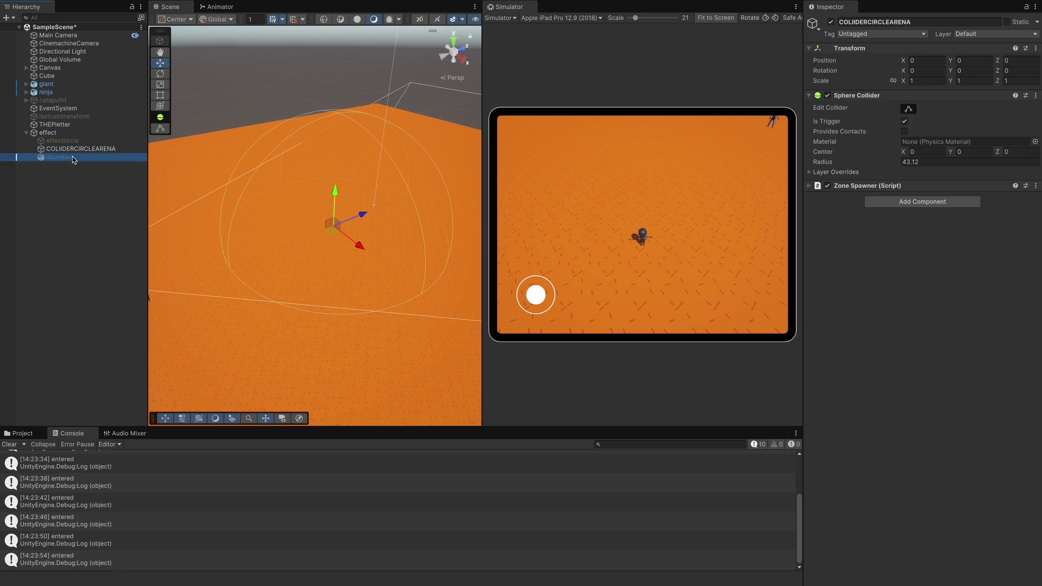
pyautogui.click(831, 22)
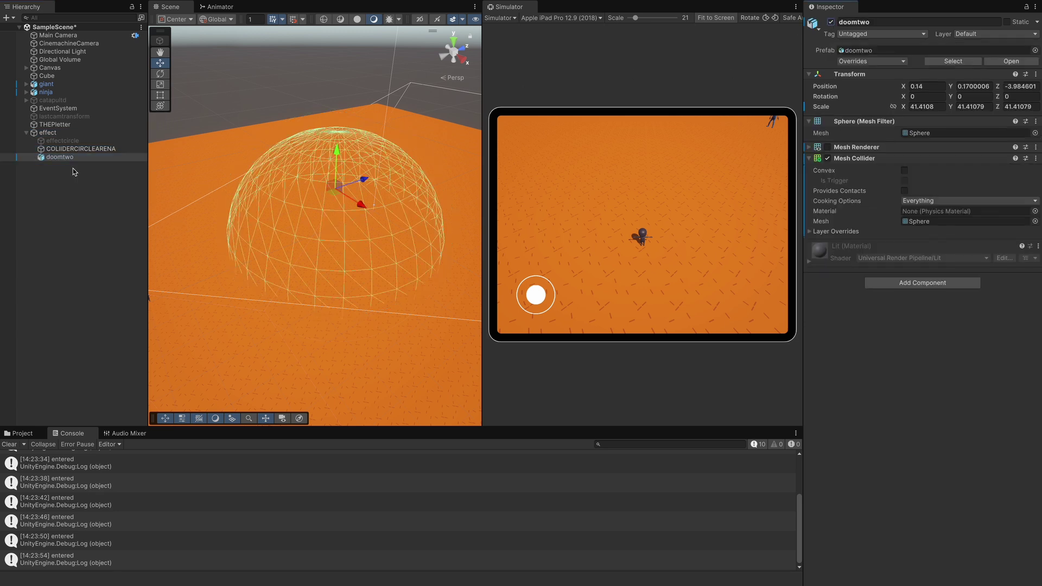
pyautogui.click(827, 147)
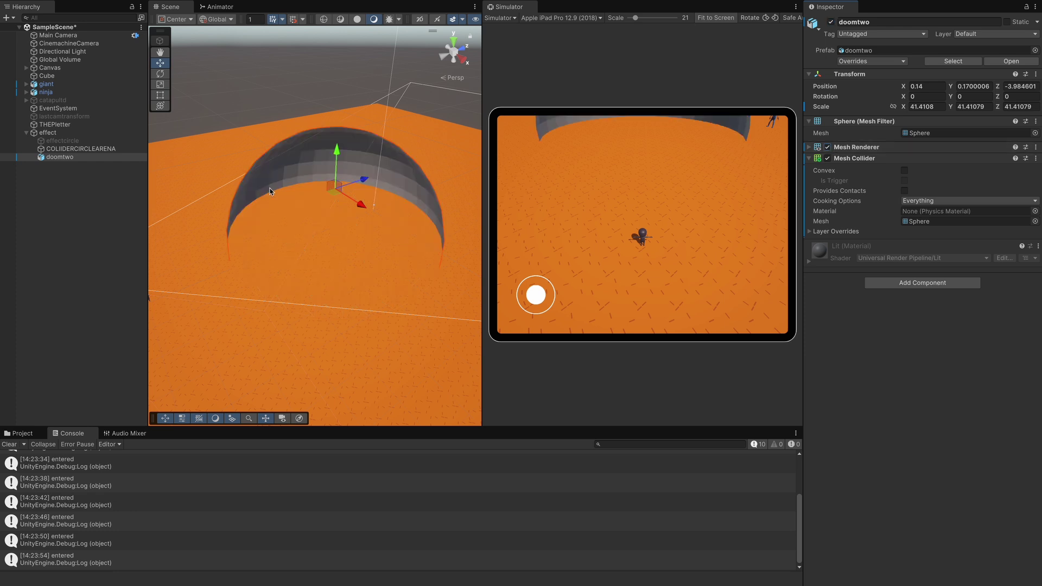
pyautogui.click(828, 147)
pyautogui.click(854, 158)
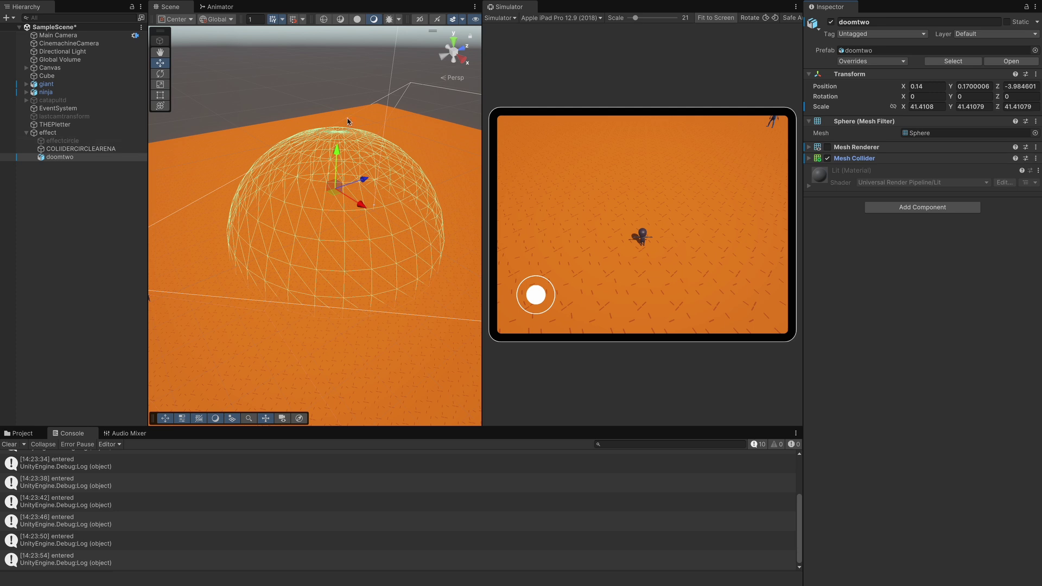
pyautogui.click(831, 22)
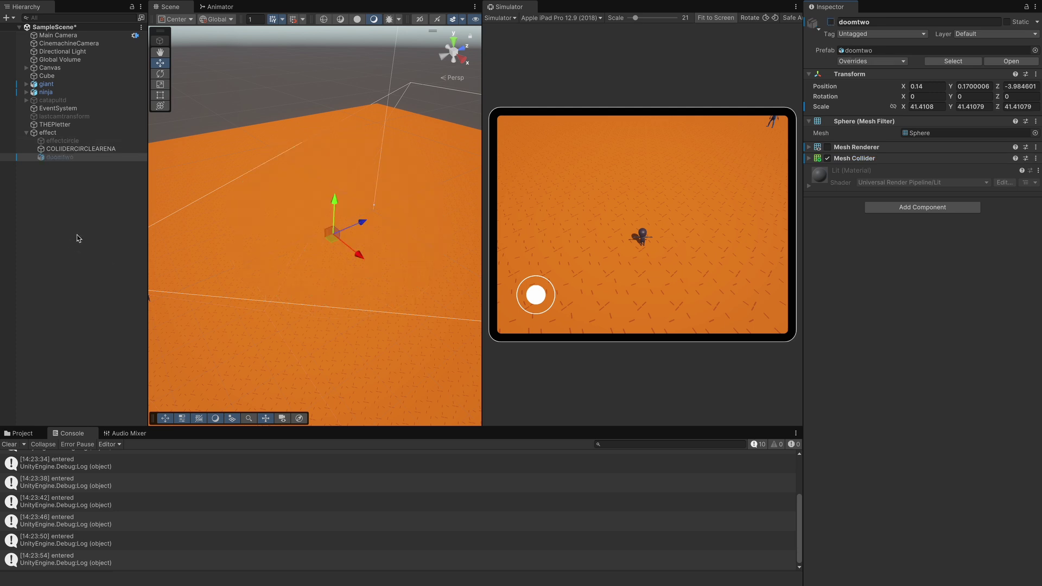
# Step: Select COLIIDERCIRCLEARENA, start Play mode and walk the ninja forward into the zone
pyautogui.click(69, 150)
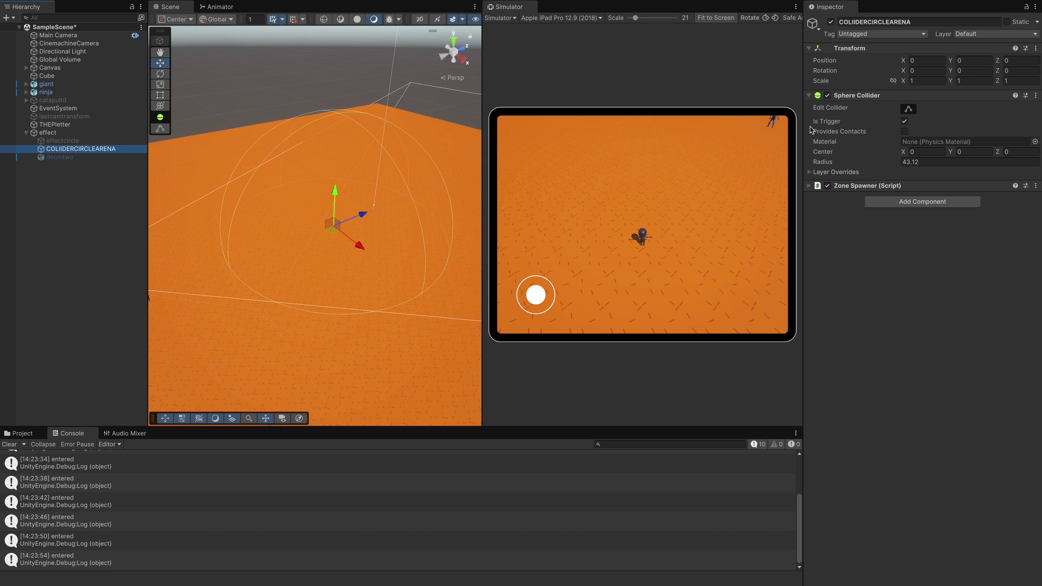
pyautogui.click(505, 2)
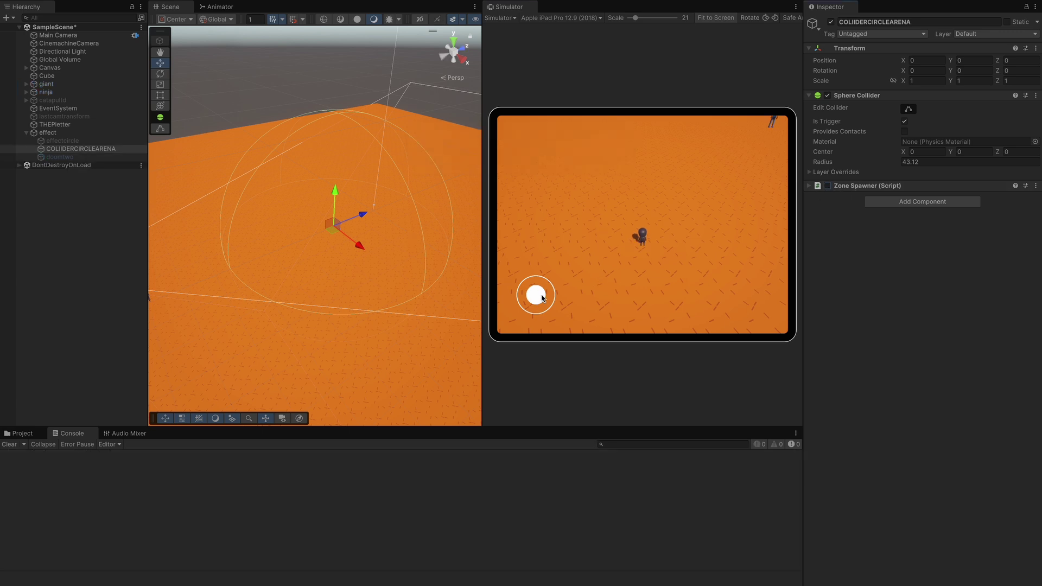
pyautogui.moveTo(543, 298); pyautogui.dragTo(539, 265)
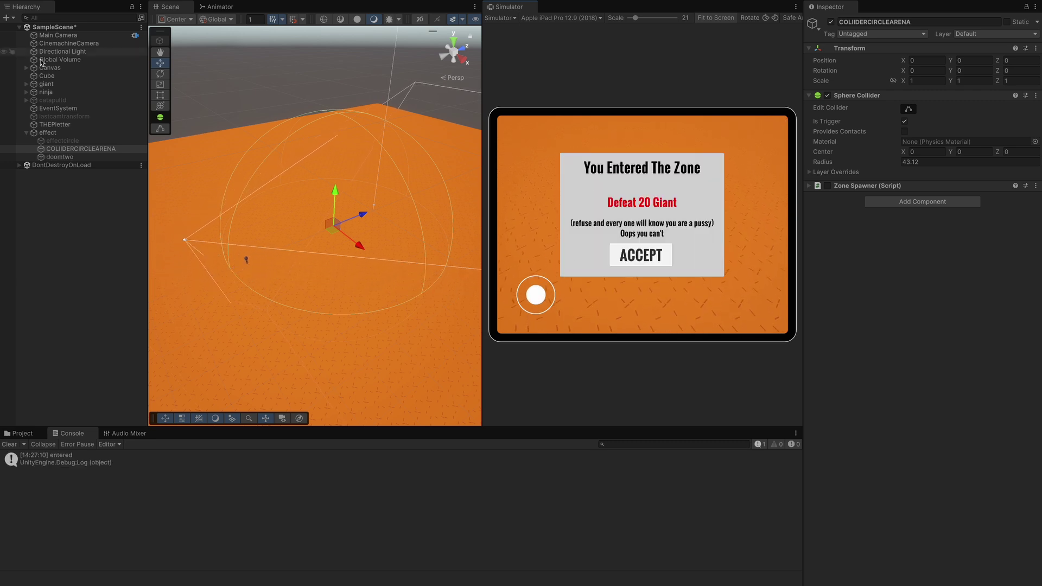
# Step: Deactivate ZoneUI under the Canvas, select the effect object and walk the ninja farther into the dome
pyautogui.click(26, 68)
pyautogui.click(56, 83)
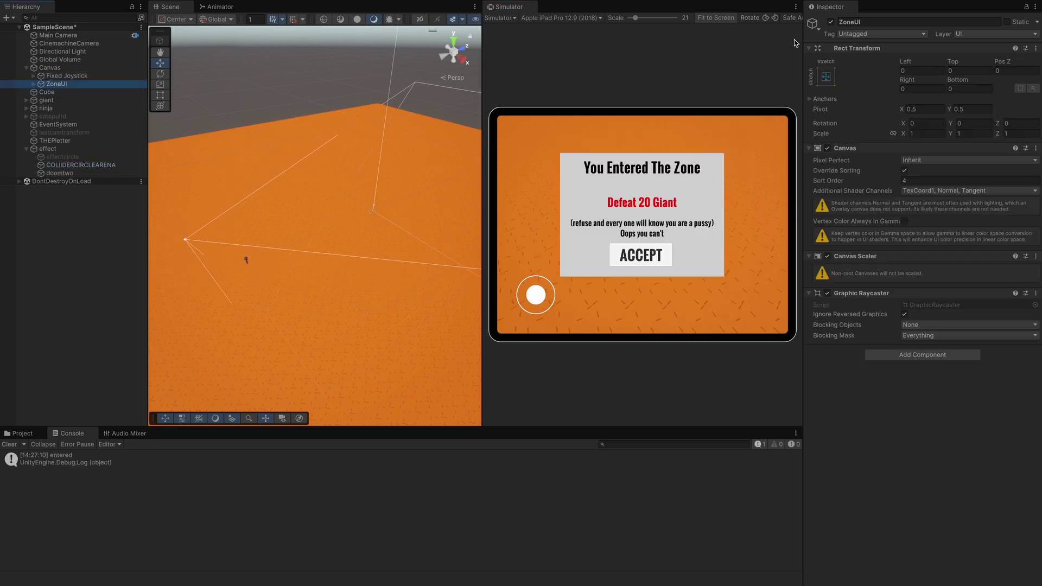
pyautogui.click(831, 21)
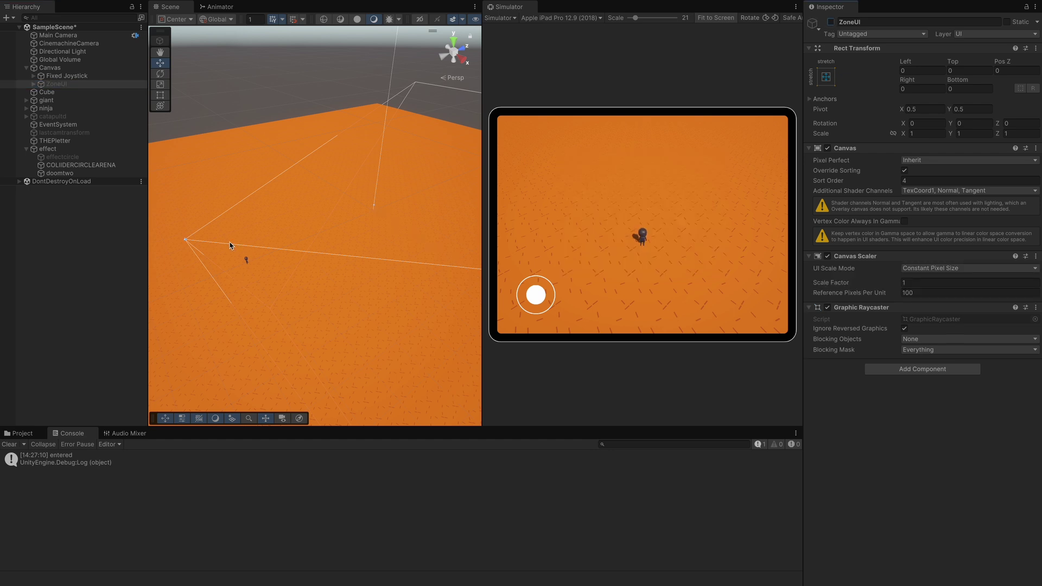
pyautogui.click(80, 149)
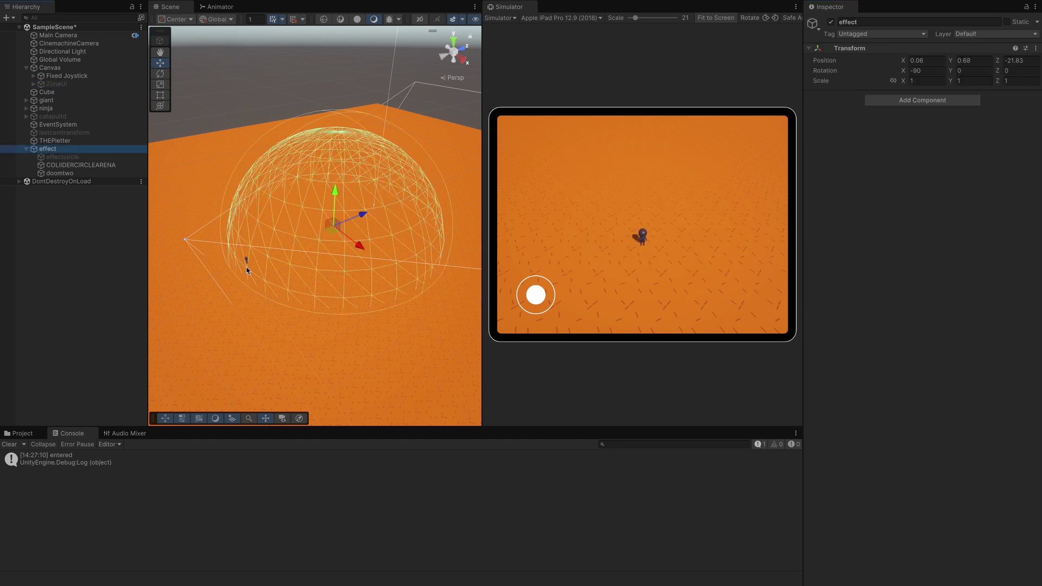
pyautogui.moveTo(539, 297); pyautogui.dragTo(533, 264)
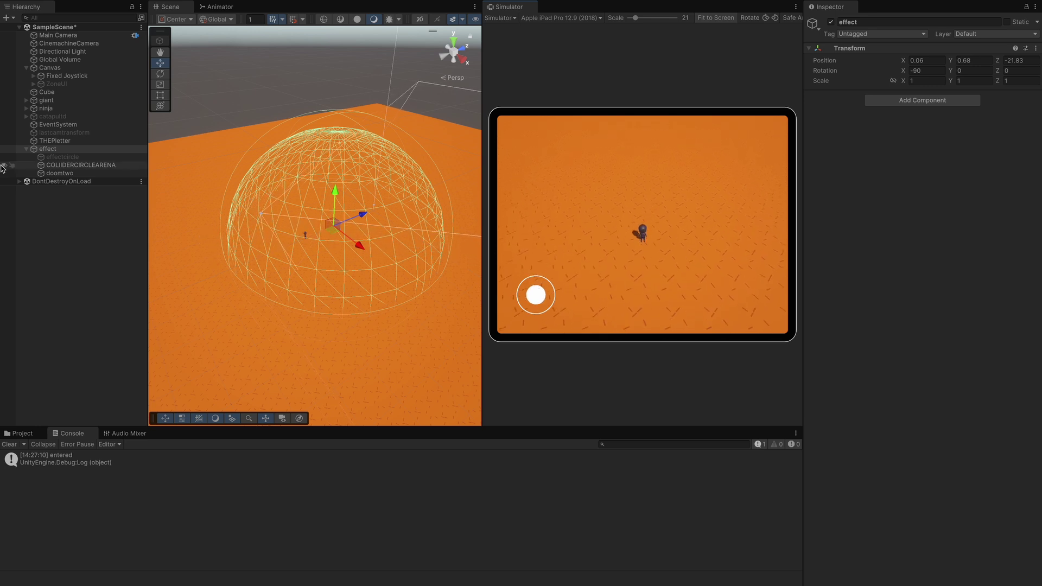
# Step: Turn off Is Trigger on COLIIDERCIRCLEARENA's Sphere Collider, test the ninja at the zone boundary and turn Is Trigger back on
pyautogui.click(81, 165)
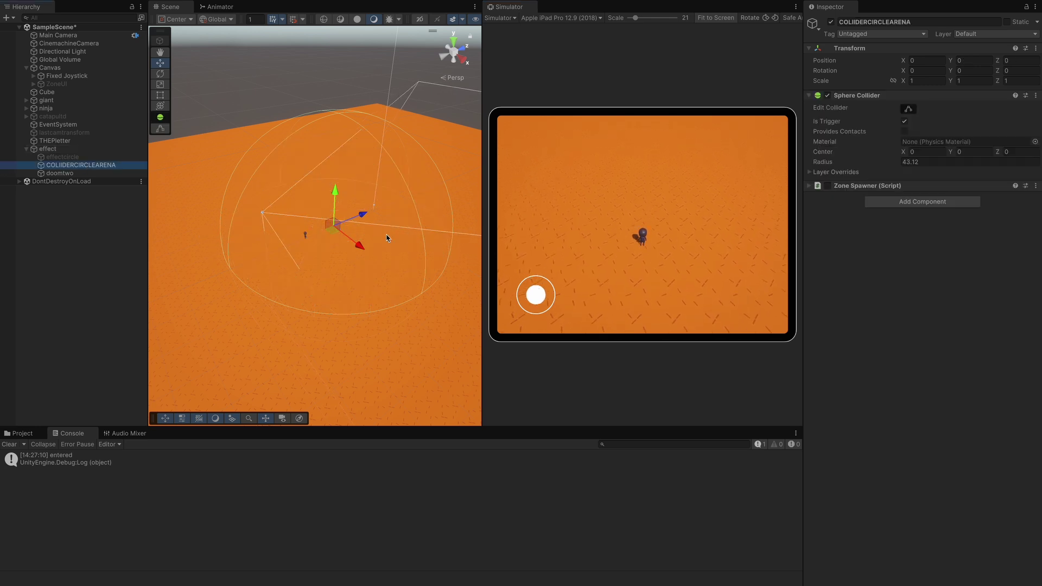
pyautogui.click(904, 121)
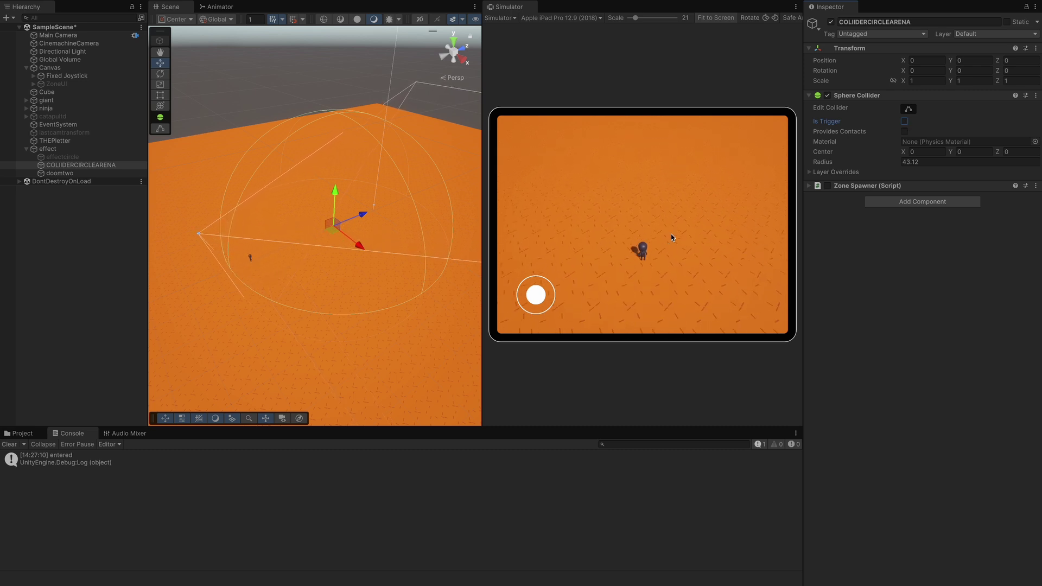
pyautogui.moveTo(532, 307)
pyautogui.mouseDown()
pyautogui.moveTo(532, 326)
pyautogui.moveTo(536, 302)
pyautogui.mouseUp()
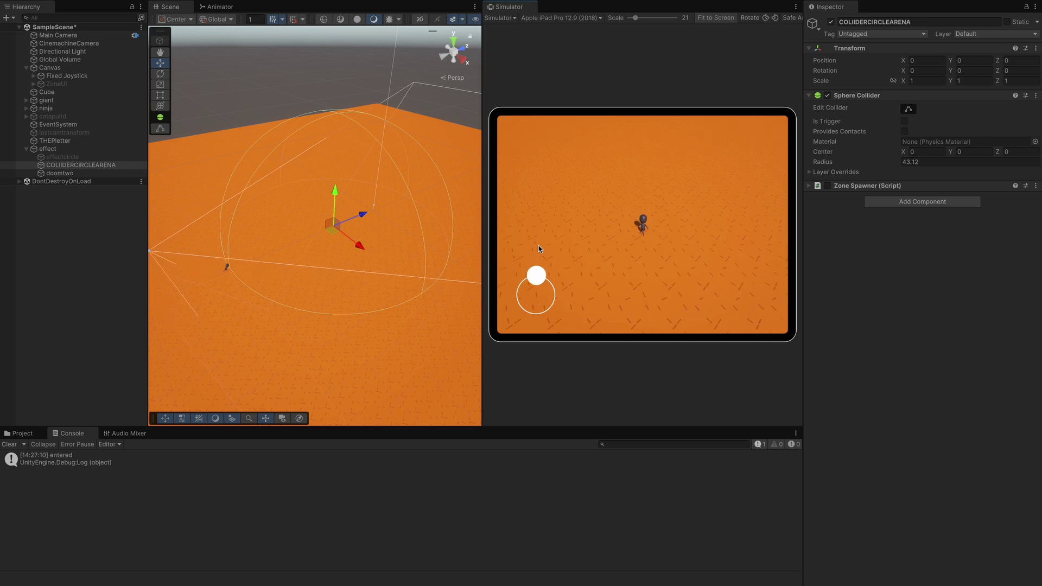
pyautogui.moveTo(536, 296); pyautogui.dragTo(536, 320)
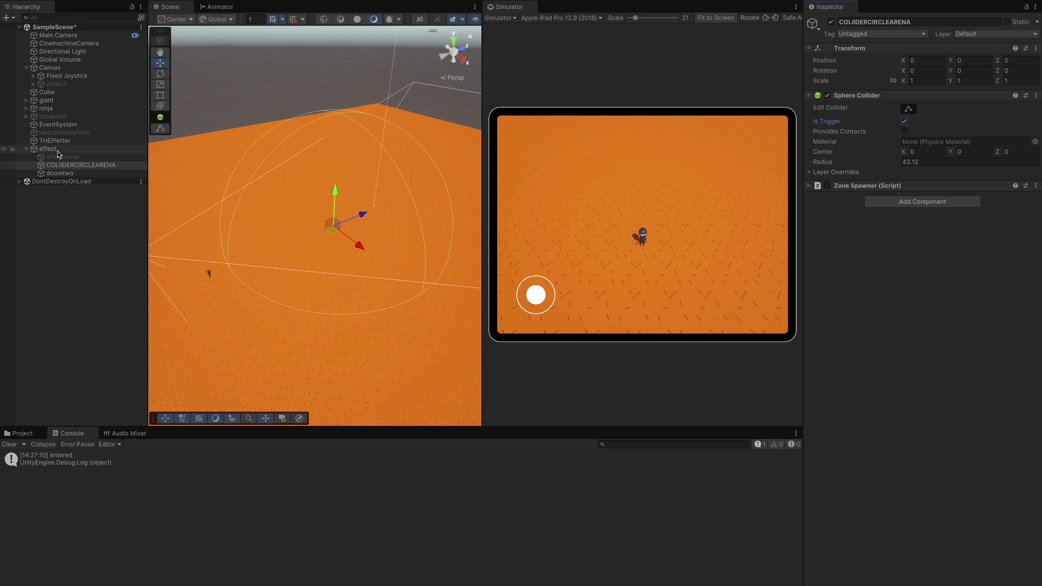
# Step: Select the ninja and walk it outside the zone, and examine the COLIIDERCIRCLEARENA and doomtwo colliders
pyautogui.click(51, 108)
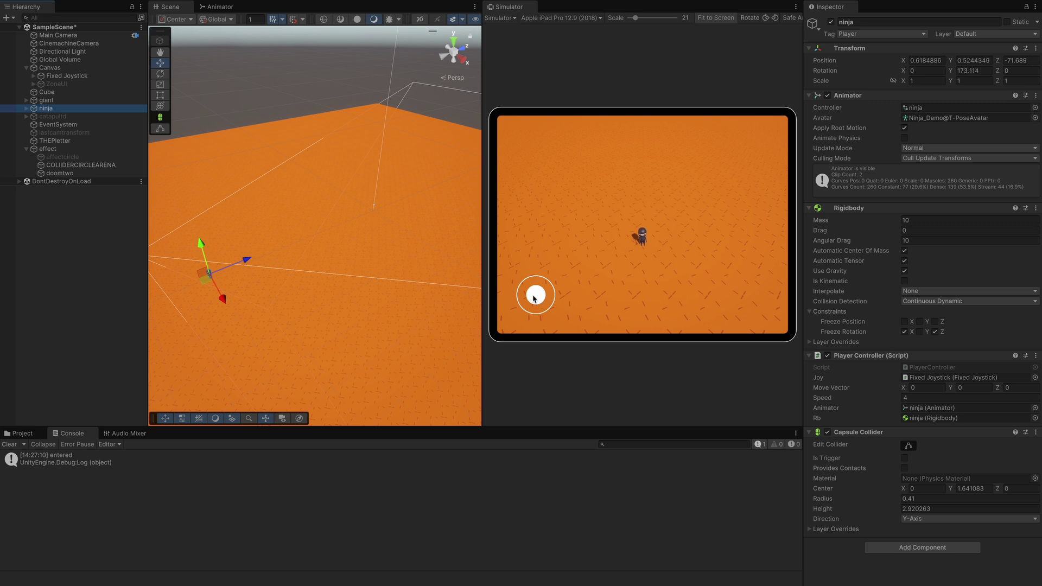
pyautogui.moveTo(535, 298)
pyautogui.mouseDown()
pyautogui.moveTo(540, 306)
pyautogui.moveTo(525, 293)
pyautogui.mouseUp()
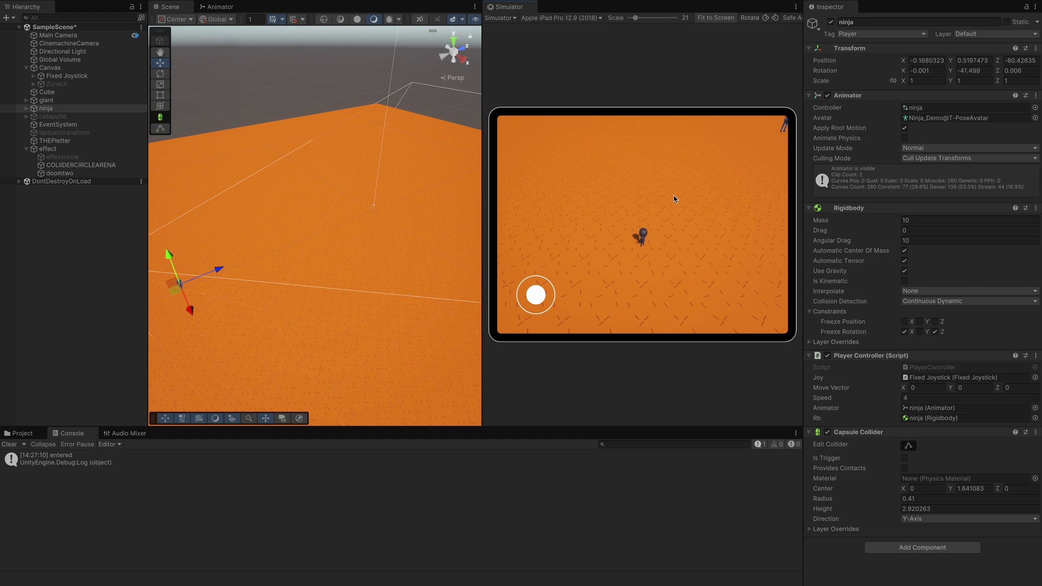
pyautogui.click(76, 166)
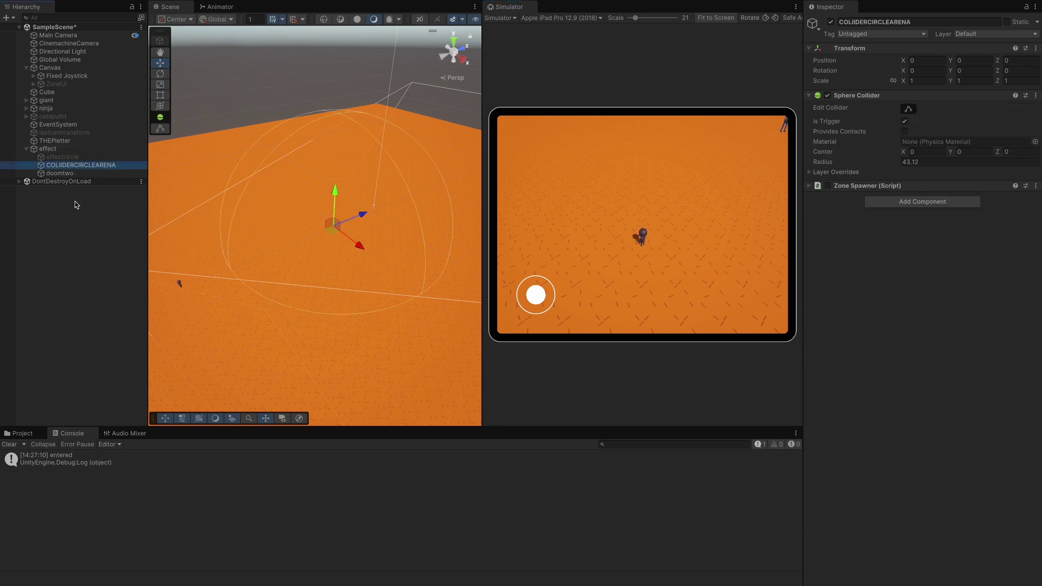
pyautogui.click(75, 174)
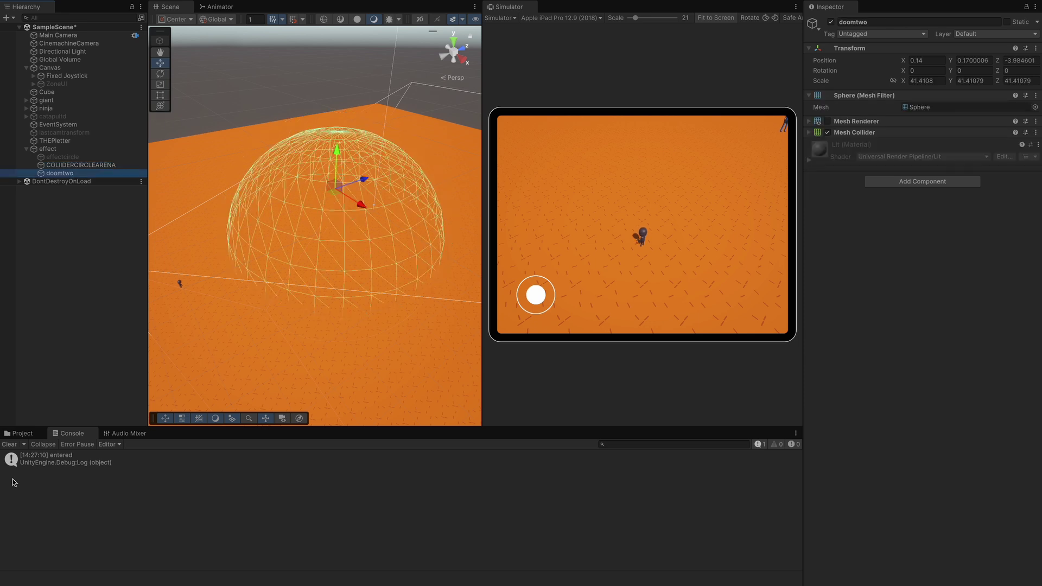
# Step: Enlarge the project files area, browse to the art folder and switch to Blender with the half-sphere mesh in Edit Mode
pyautogui.click(23, 434)
pyautogui.moveTo(205, 428); pyautogui.dragTo(205, 347)
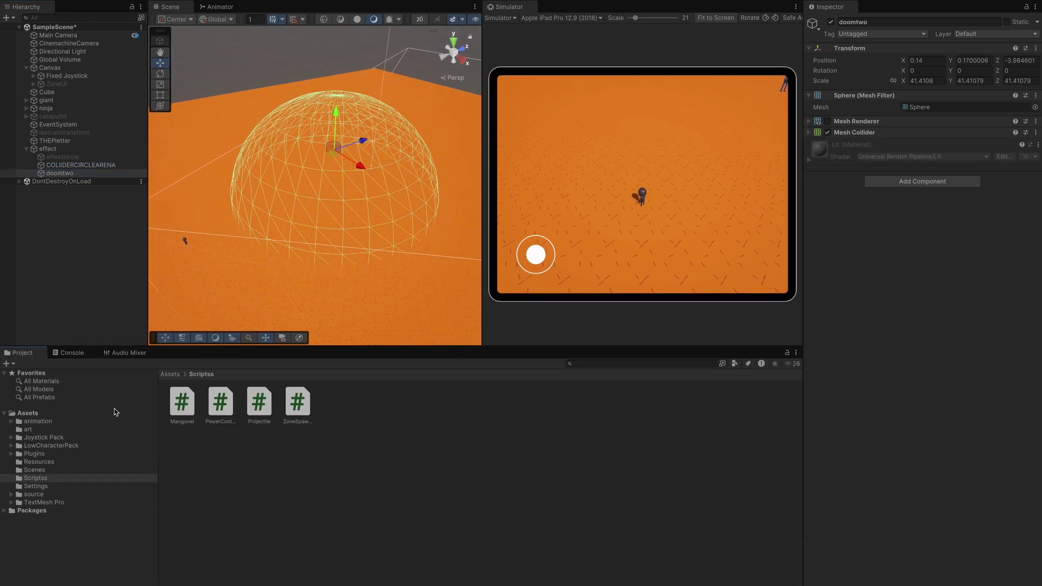
pyautogui.click(74, 429)
pyautogui.click(221, 404)
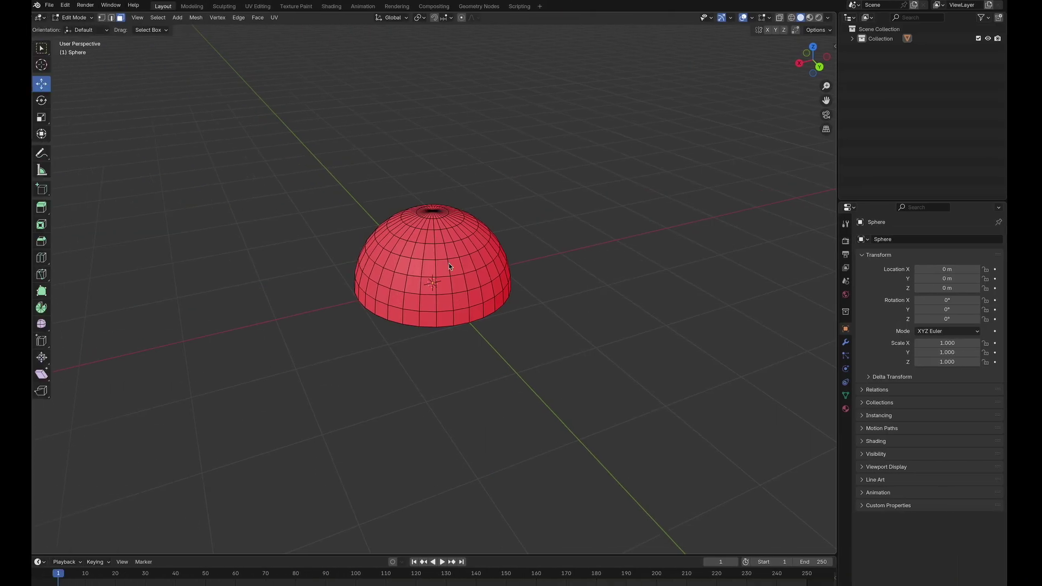
# Step: Add a UV sphere to the mesh and move it beside the existing half-sphere dome
pyautogui.click(180, 18)
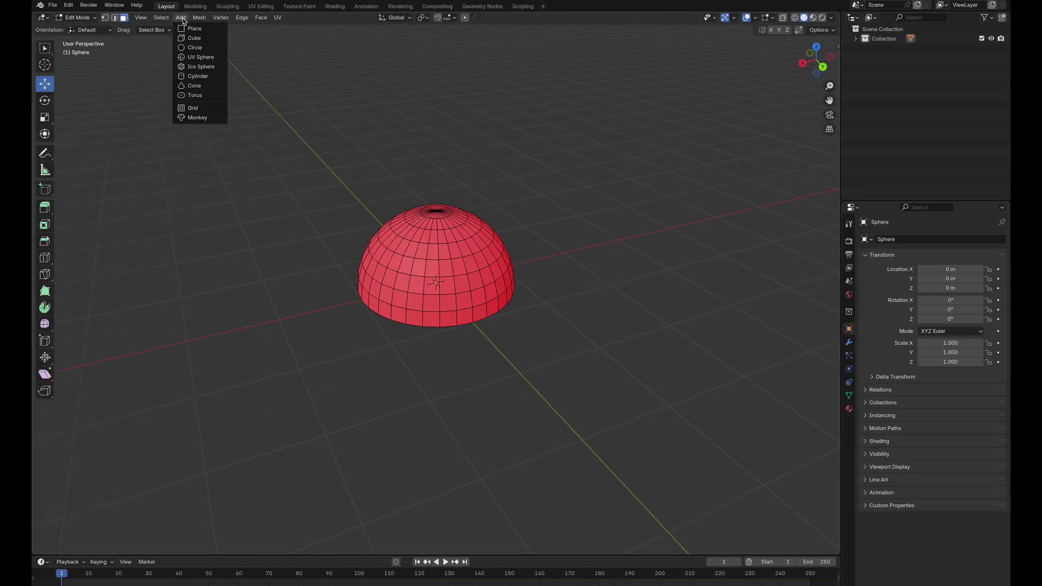
pyautogui.click(201, 57)
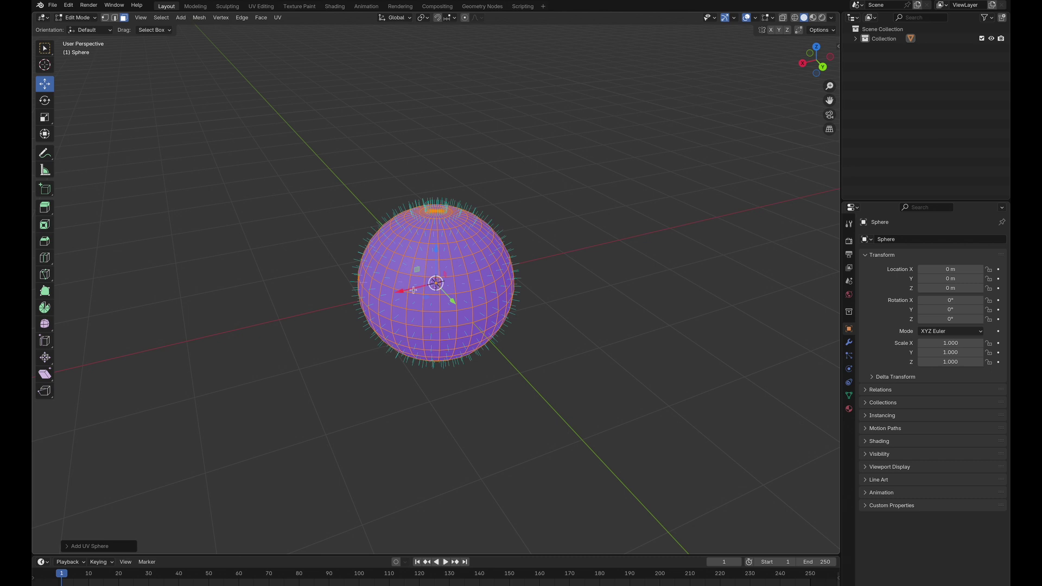
pyautogui.press('g')
pyautogui.click(589, 247)
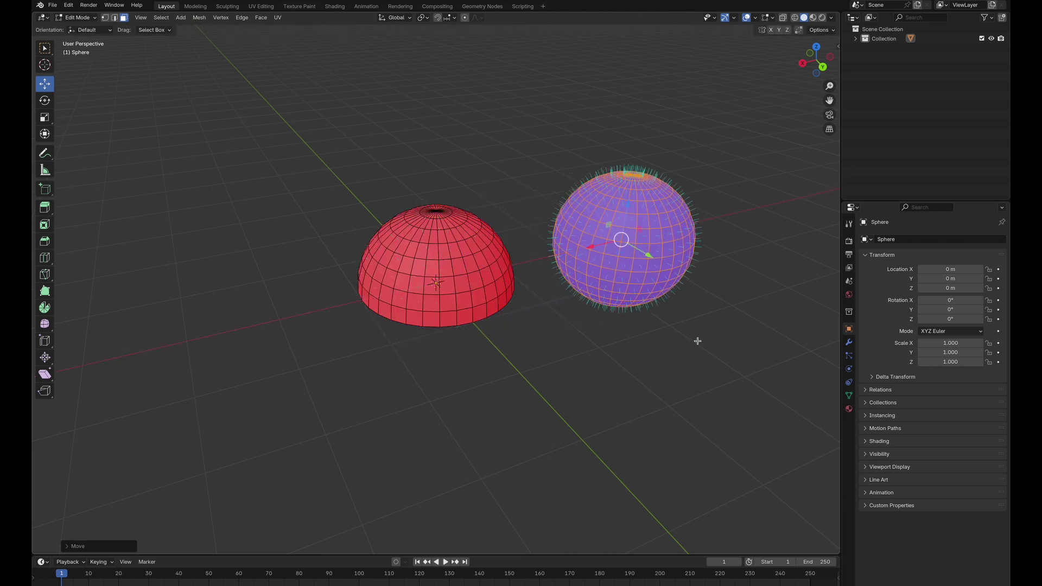
# Step: Select the faces on the lower half of the new UV sphere and delete them
pyautogui.moveTo(696, 342); pyautogui.dragTo(630, 269, button='middle')
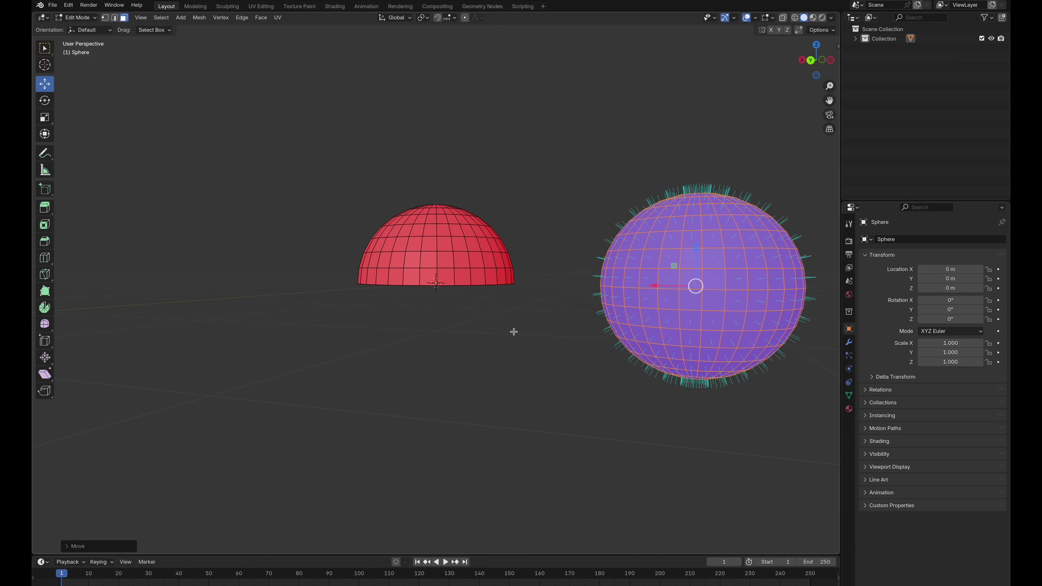
pyautogui.click(543, 362)
pyautogui.moveTo(583, 291); pyautogui.dragTo(850, 432)
pyautogui.moveTo(593, 407); pyautogui.dragTo(459, 371, button='middle')
pyautogui.rightClick(596, 372)
pyautogui.press('Escape')
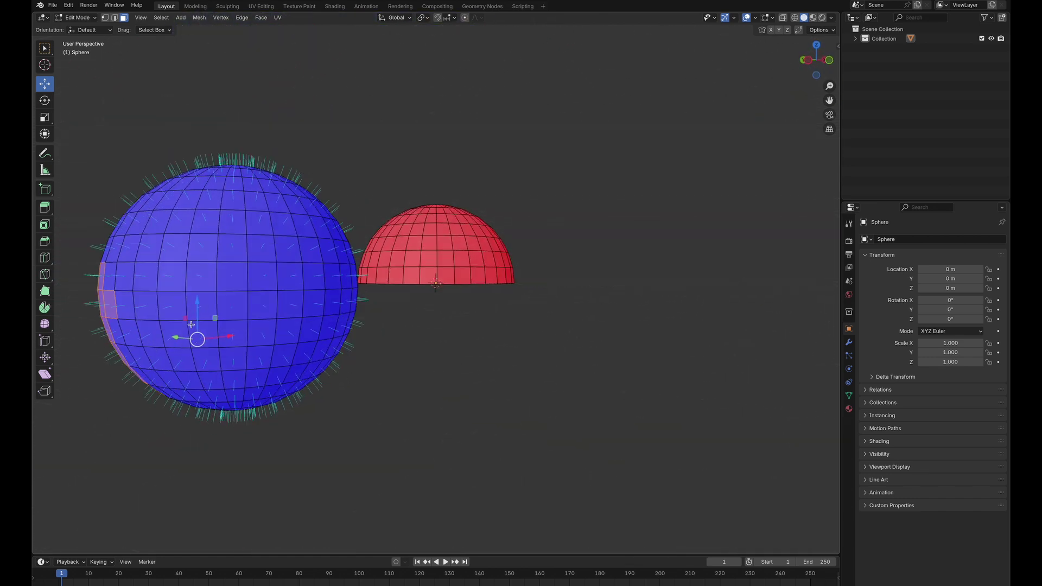
pyautogui.moveTo(93, 298); pyautogui.dragTo(419, 409)
pyautogui.moveTo(380, 384); pyautogui.dragTo(247, 313, button='middle')
pyautogui.keyDown('shift'); pyautogui.moveTo(247, 289); pyautogui.dragTo(349, 340); pyautogui.keyUp('shift')
pyautogui.keyDown('shift'); pyautogui.click(303, 282); pyautogui.keyUp('shift')
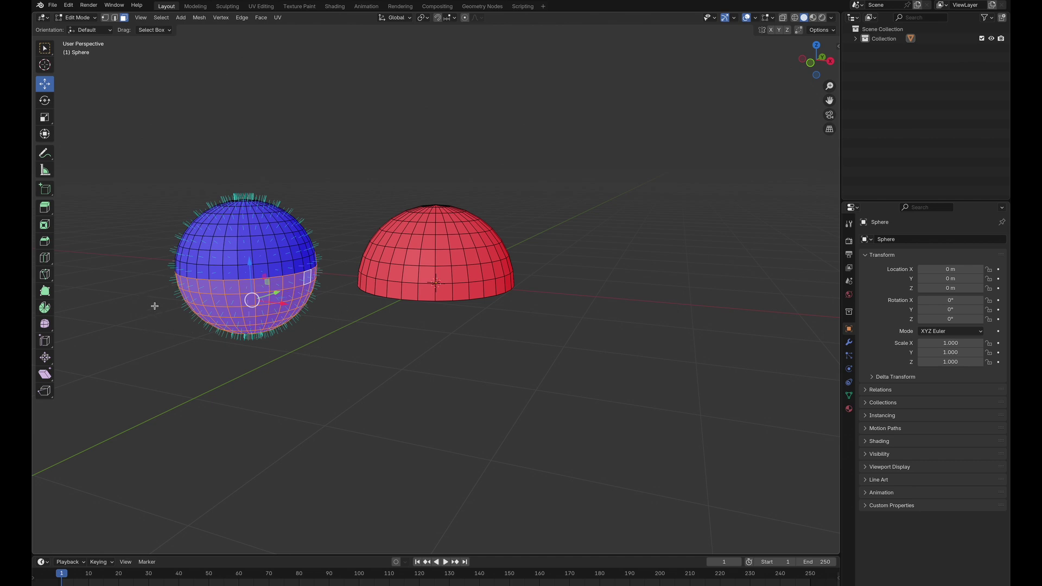
pyautogui.rightClick(213, 304)
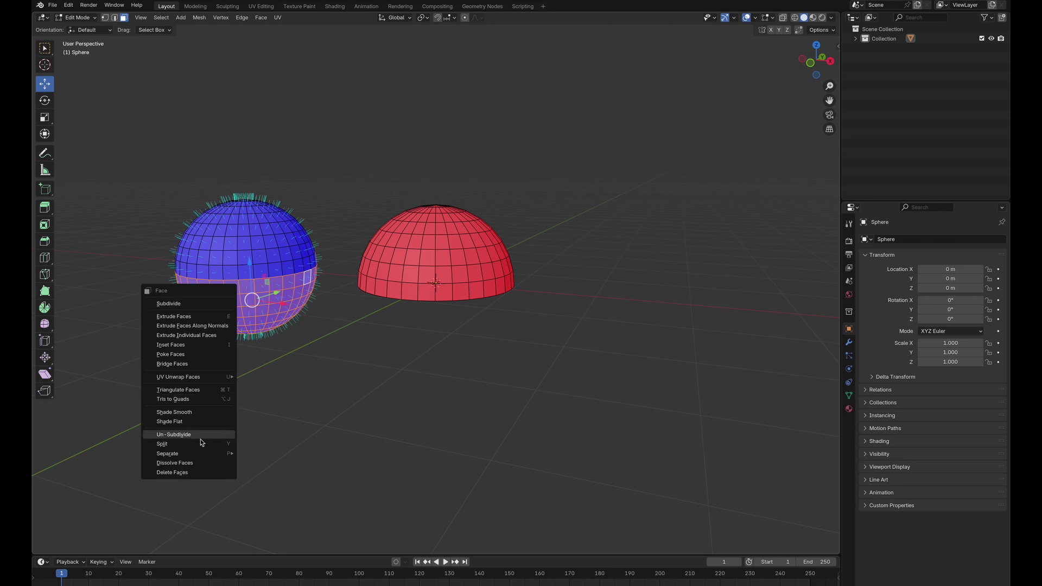
pyautogui.click(185, 473)
# Step: Select the remaining pieces of the new sphere, delete their visible faces and reselect what is left of it
pyautogui.moveTo(220, 338); pyautogui.dragTo(255, 304, button='middle')
pyautogui.moveTo(75, 161); pyautogui.dragTo(319, 487)
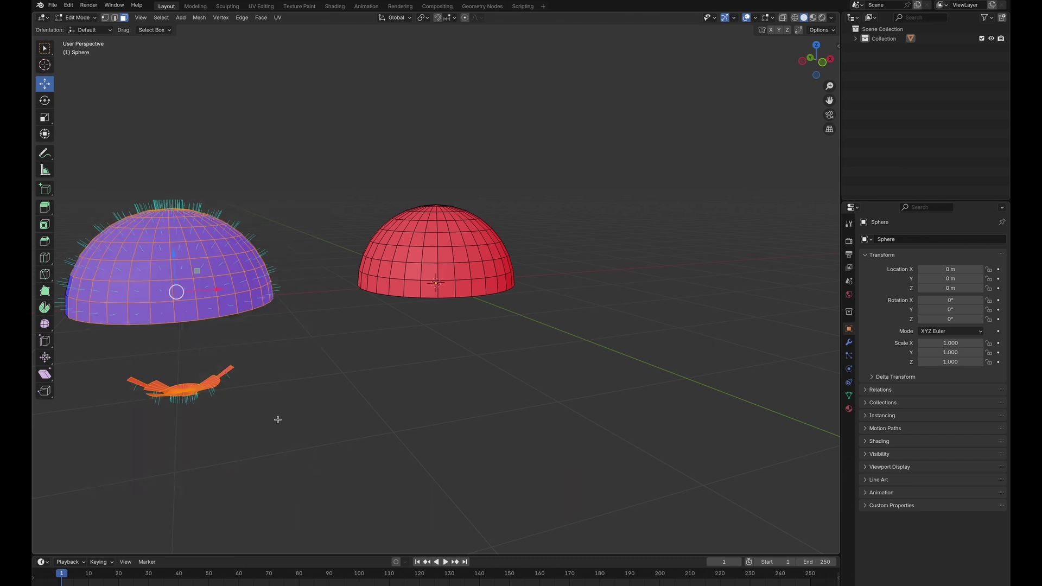
pyautogui.rightClick(174, 289)
pyautogui.click(151, 280)
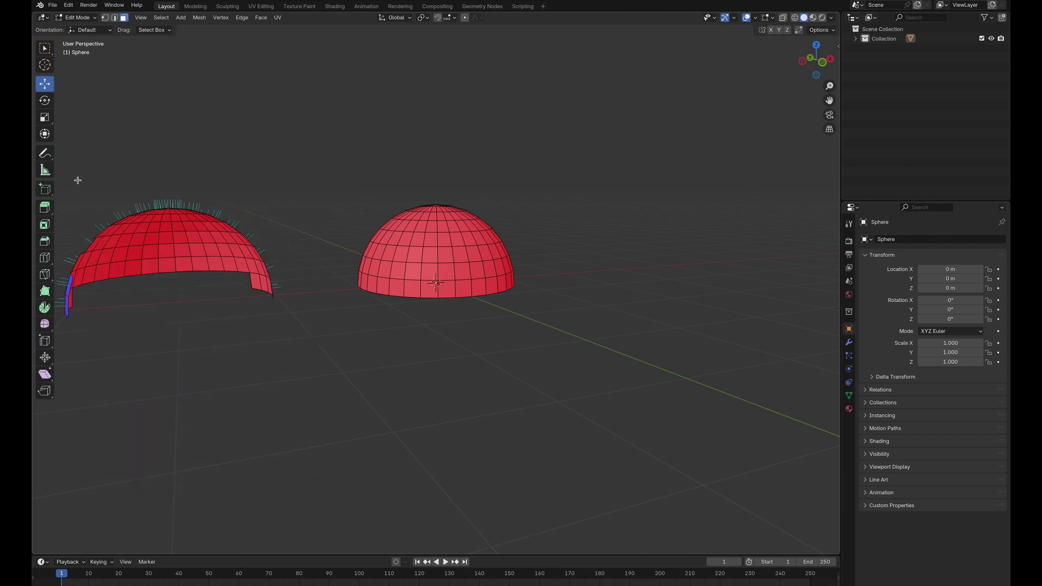
pyautogui.moveTo(303, 347); pyautogui.dragTo(55, 180)
pyautogui.rightClick(129, 191)
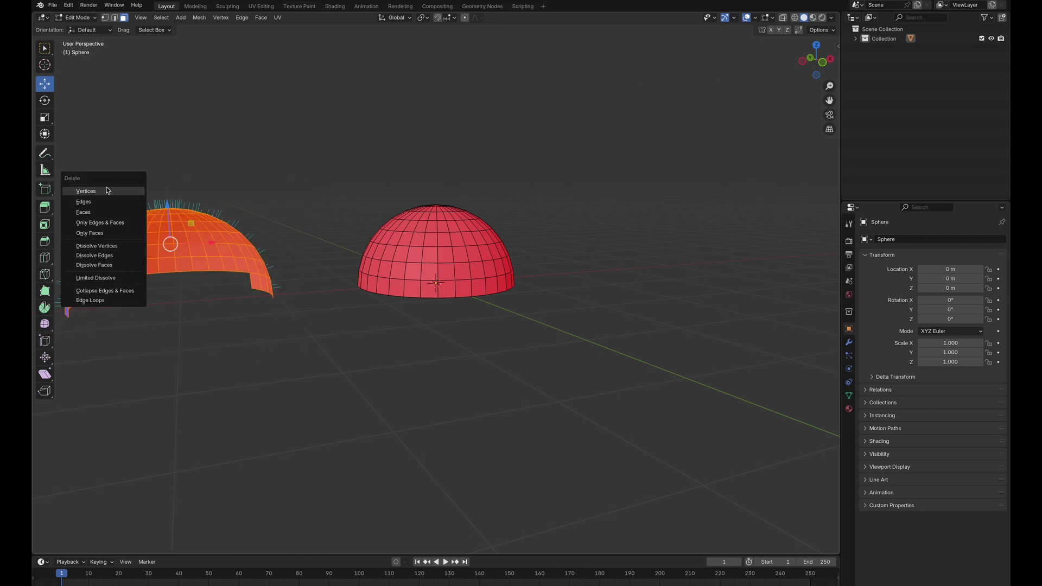
# Step: Check in Object Mode and in the Collection whether the cut sphere is a separate object, and return to Edit Mode
pyautogui.click(76, 17)
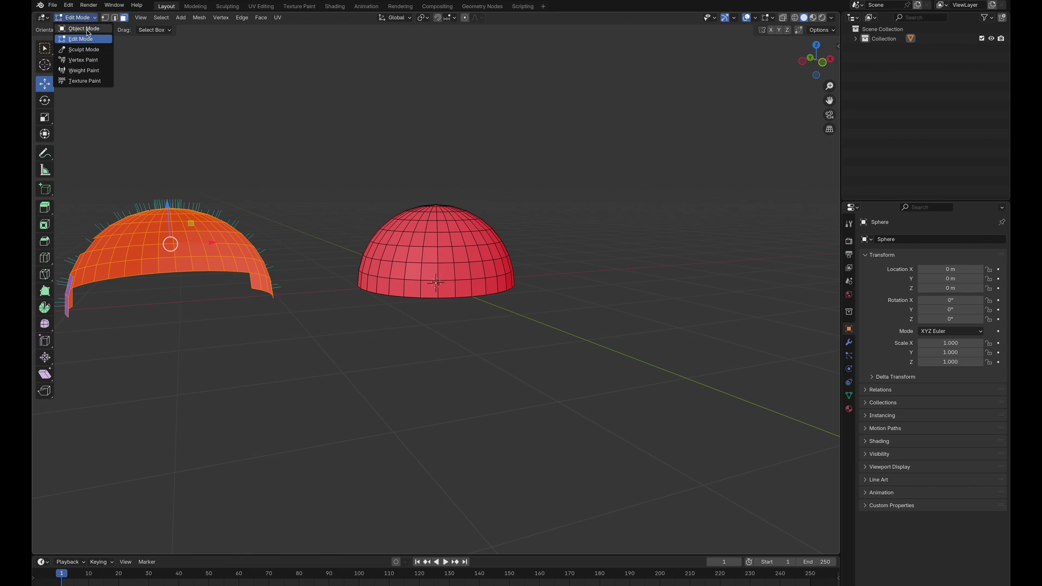
pyautogui.click(81, 27)
pyautogui.moveTo(120, 208); pyautogui.dragTo(210, 324)
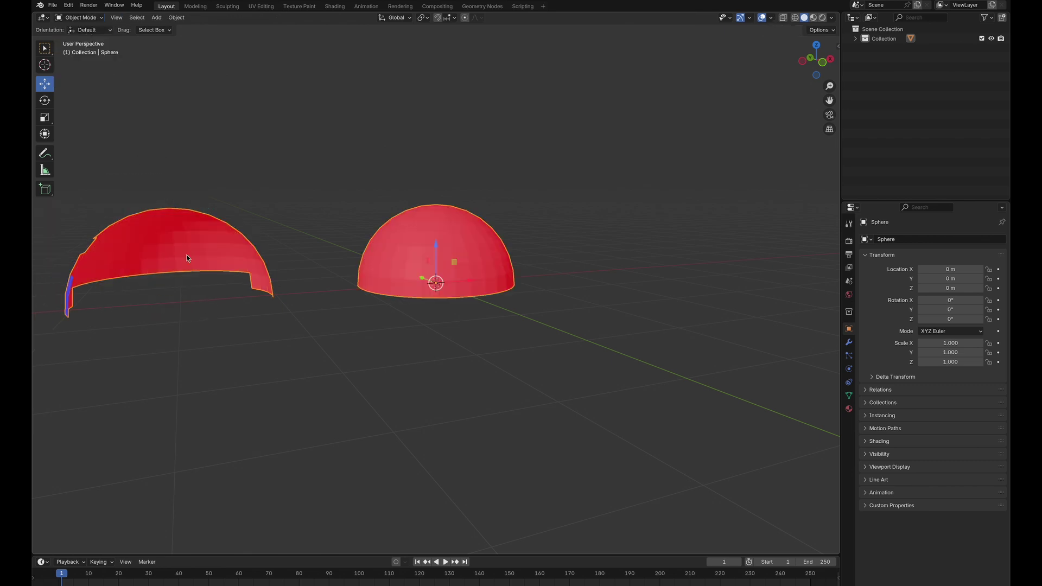
pyautogui.click(308, 166)
pyautogui.press('a')
pyautogui.keyDown('shift'); pyautogui.click(856, 39); pyautogui.keyUp('shift')
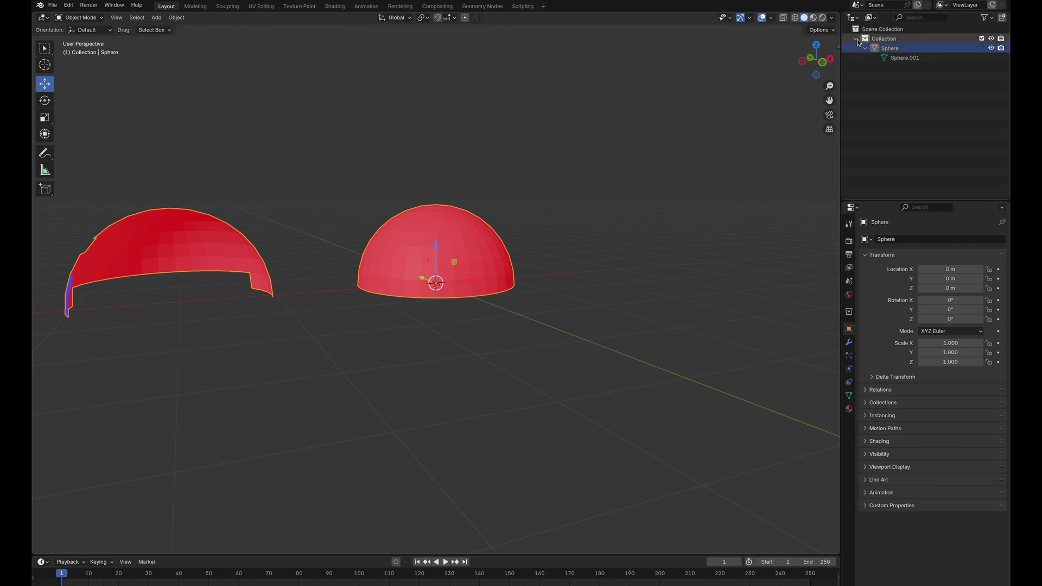
pyautogui.click(890, 59)
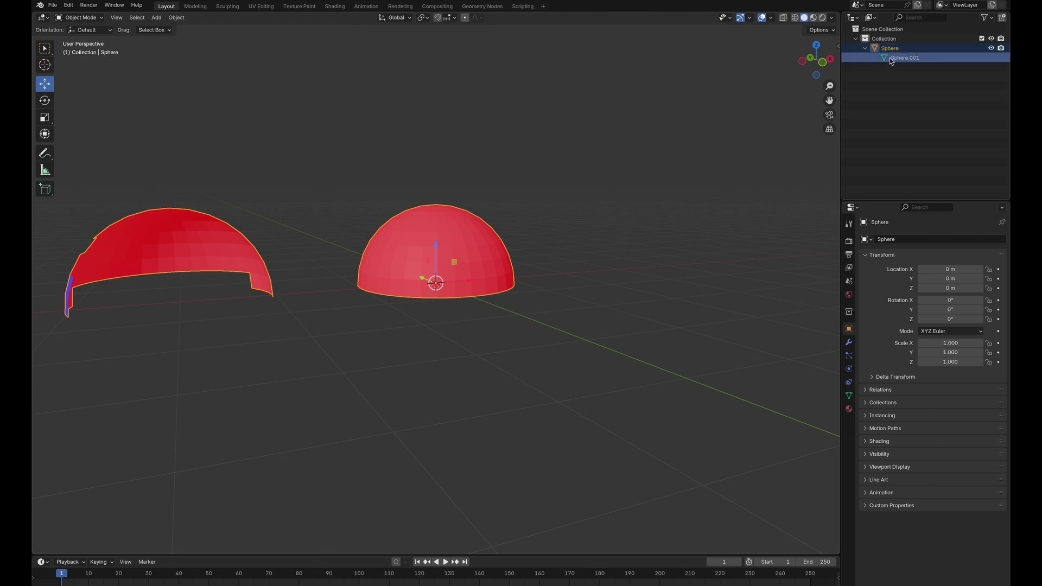
pyautogui.click(856, 38)
pyautogui.click(79, 17)
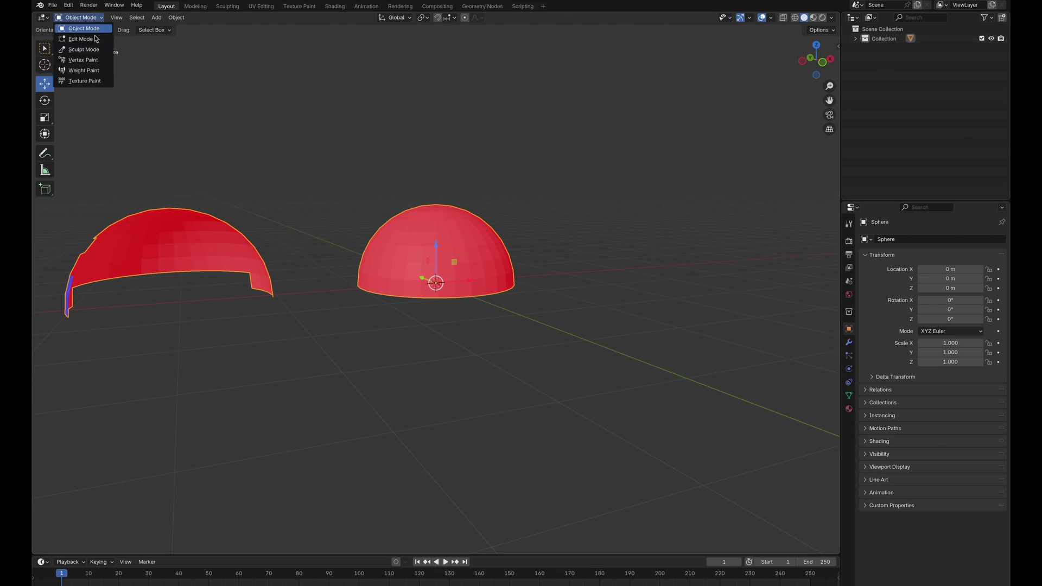
pyautogui.click(76, 39)
# Step: Move the cut sphere remnant along the X axis, well away from the original dome
pyautogui.scroll(-5, 211, 265)
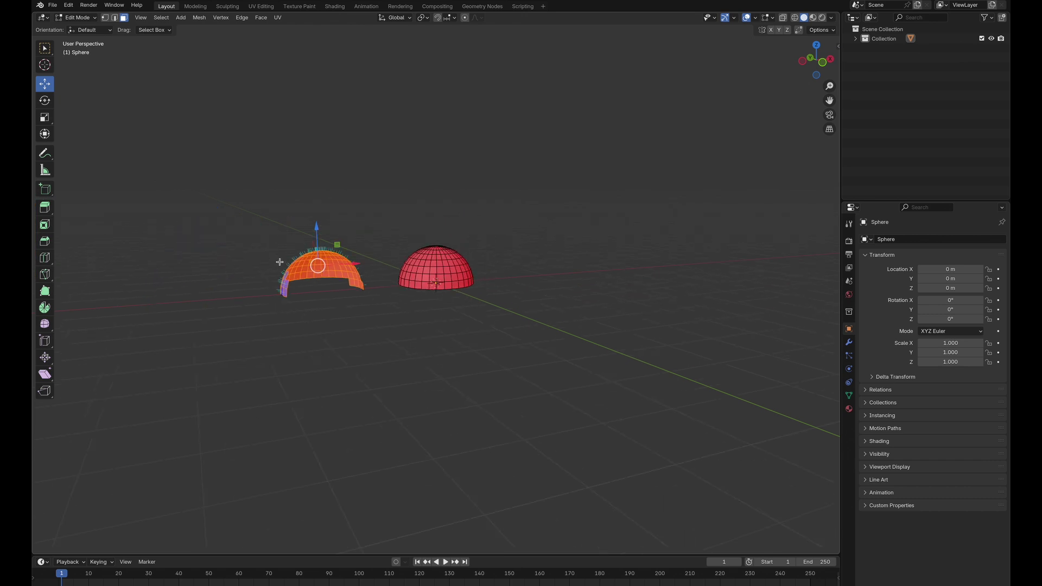
pyautogui.moveTo(352, 266); pyautogui.dragTo(65, 275)
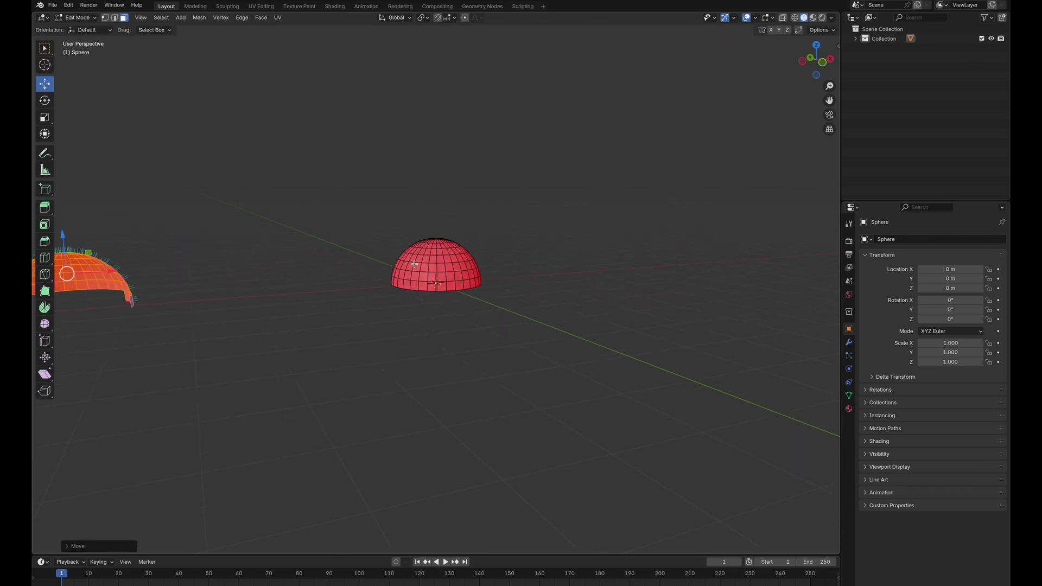
# Step: Select all faces of the original dome, look up the Flip command for its normals and clear the selection
pyautogui.scroll(8, 308, 152)
pyautogui.moveTo(217, 80); pyautogui.dragTo(707, 362)
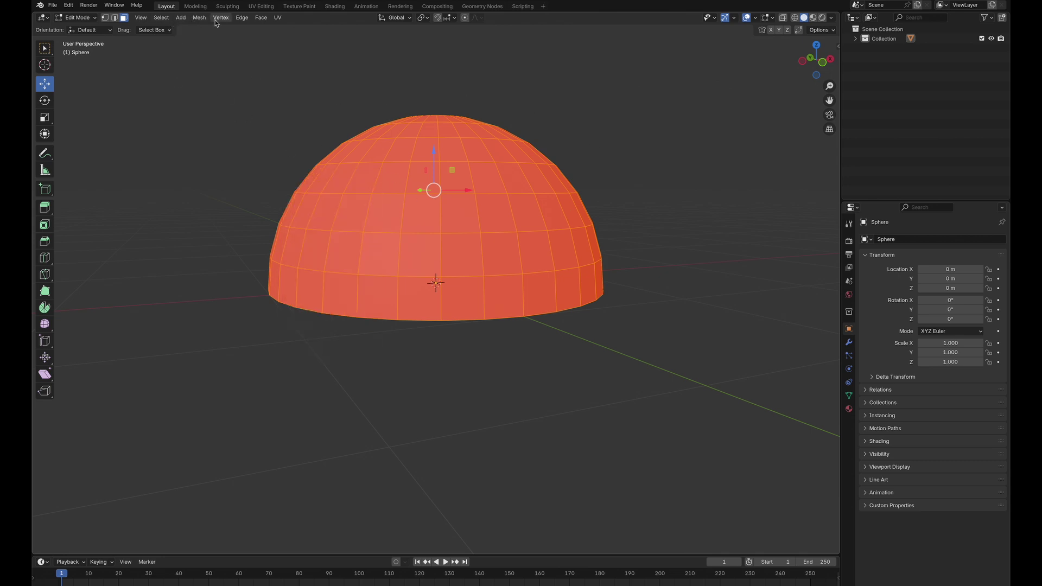
pyautogui.click(197, 20)
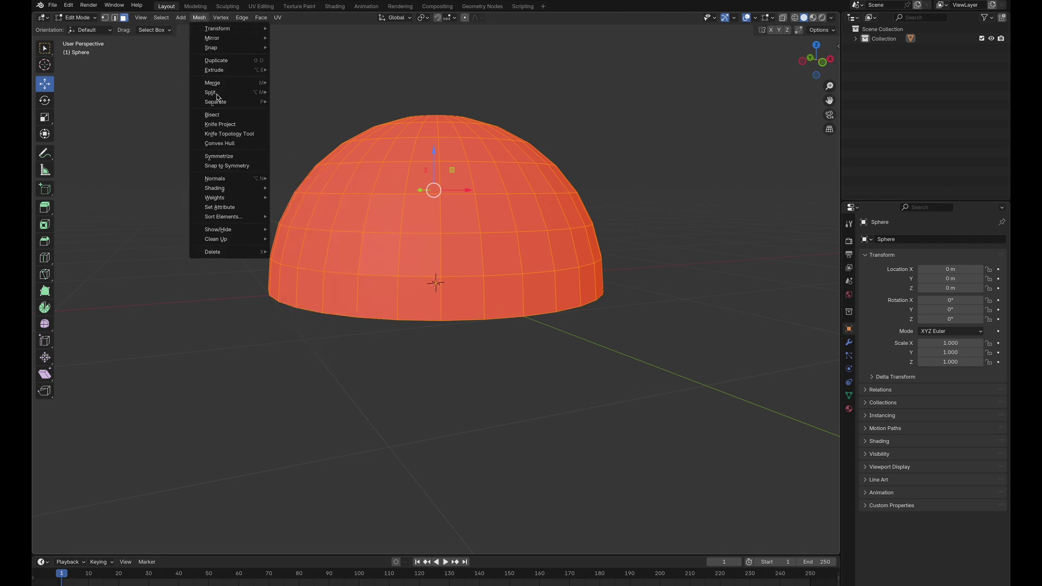
pyautogui.moveTo(238, 181)
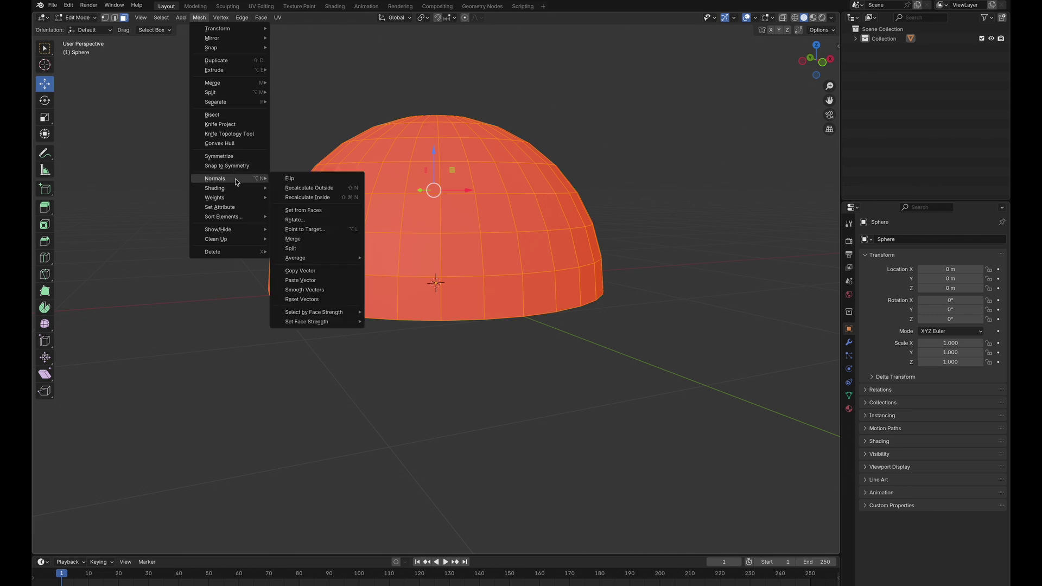
pyautogui.click(300, 180)
pyautogui.click(680, 191)
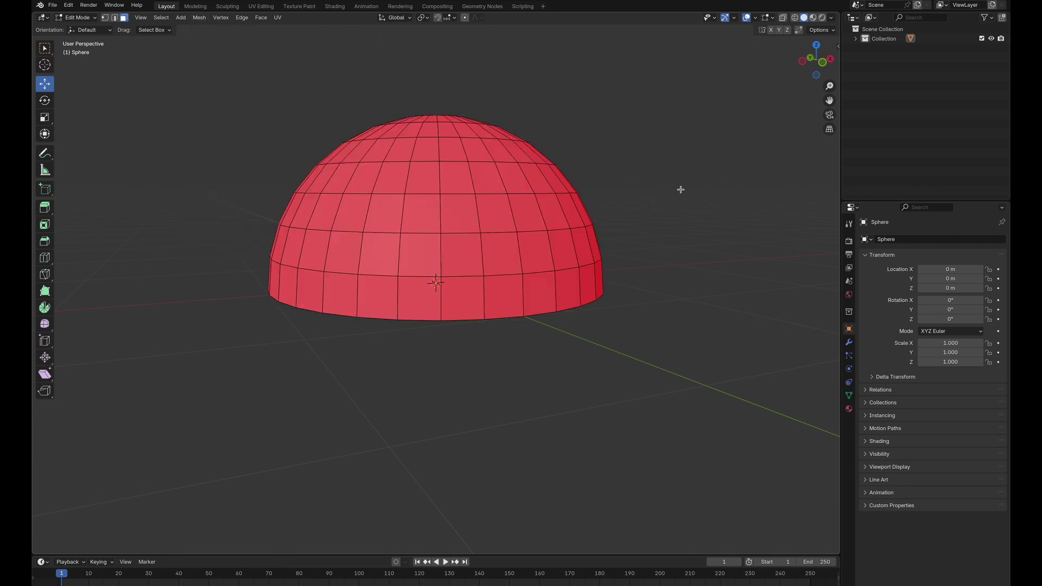
# Step: Check the face normals display in the mesh overlays and examine the inside of the dome from below
pyautogui.click(774, 19)
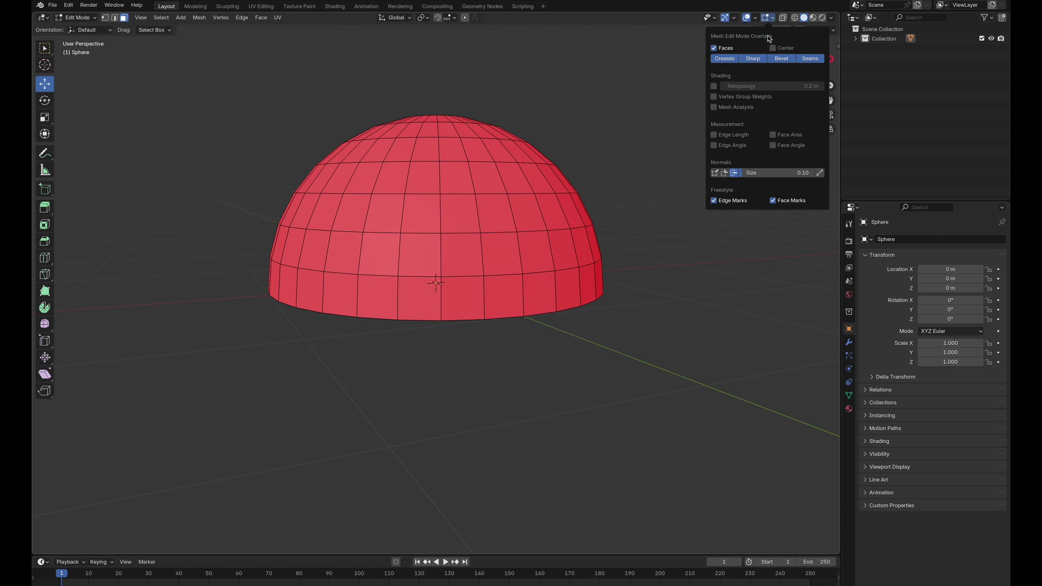
pyautogui.click(736, 174)
pyautogui.moveTo(561, 269); pyautogui.dragTo(381, 171, button='middle')
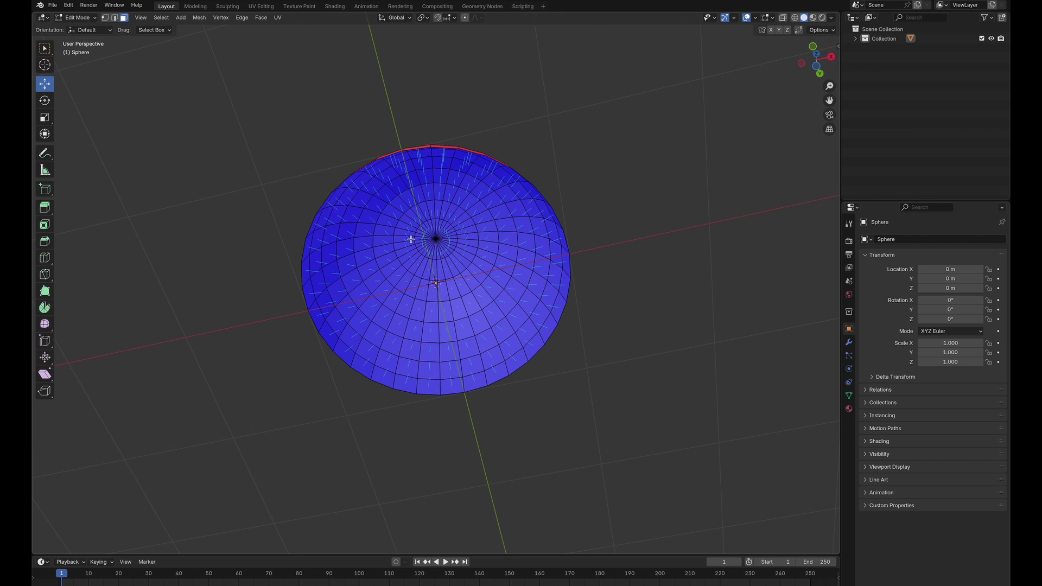
pyautogui.moveTo(411, 239); pyautogui.dragTo(449, 249, button='middle')
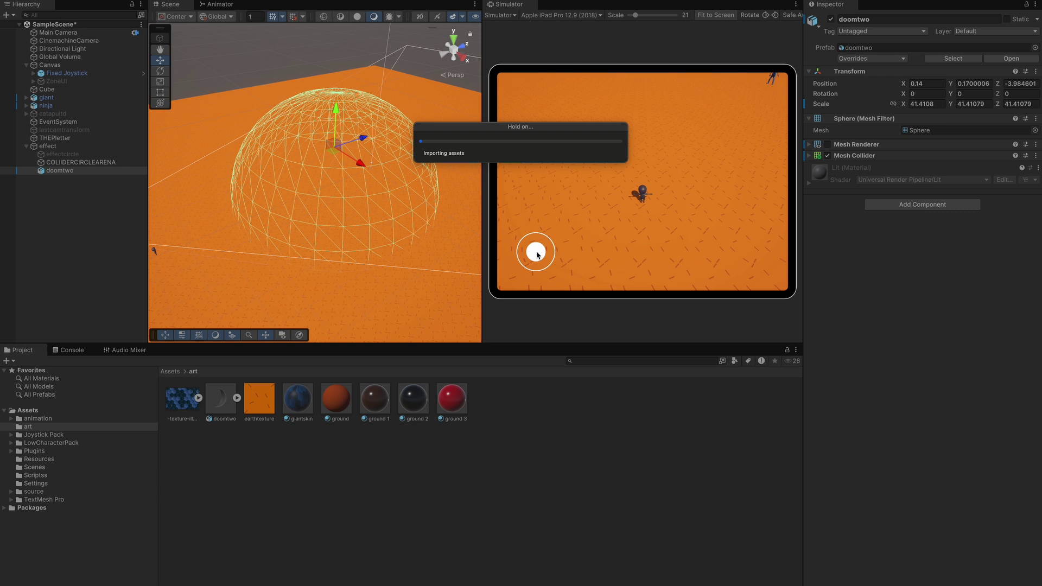
# Step: Switch to Unity and deactivate the doomtwo object
pyautogui.moveTo(536, 254); pyautogui.dragTo(539, 229)
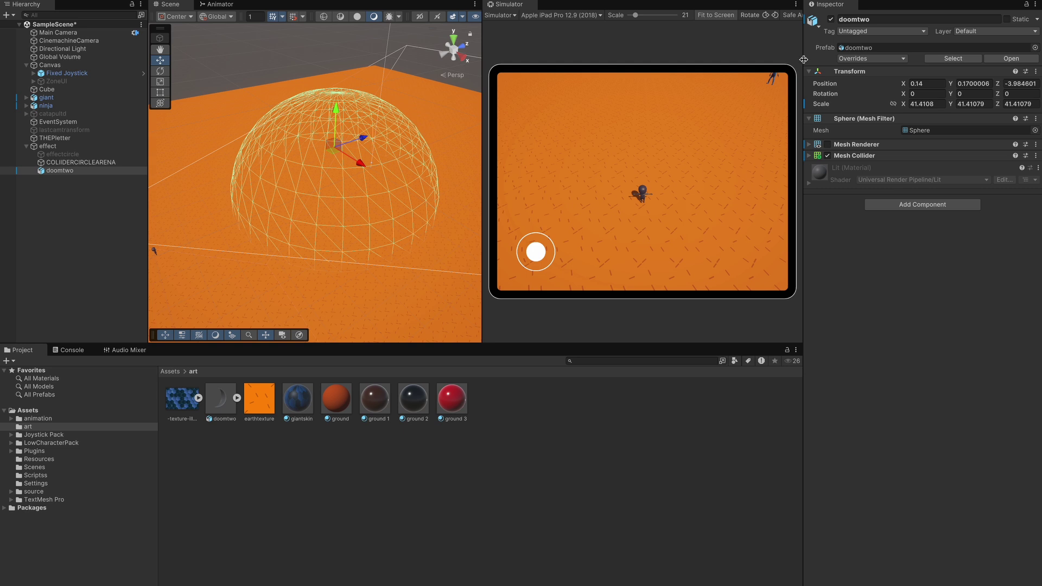
pyautogui.click(830, 19)
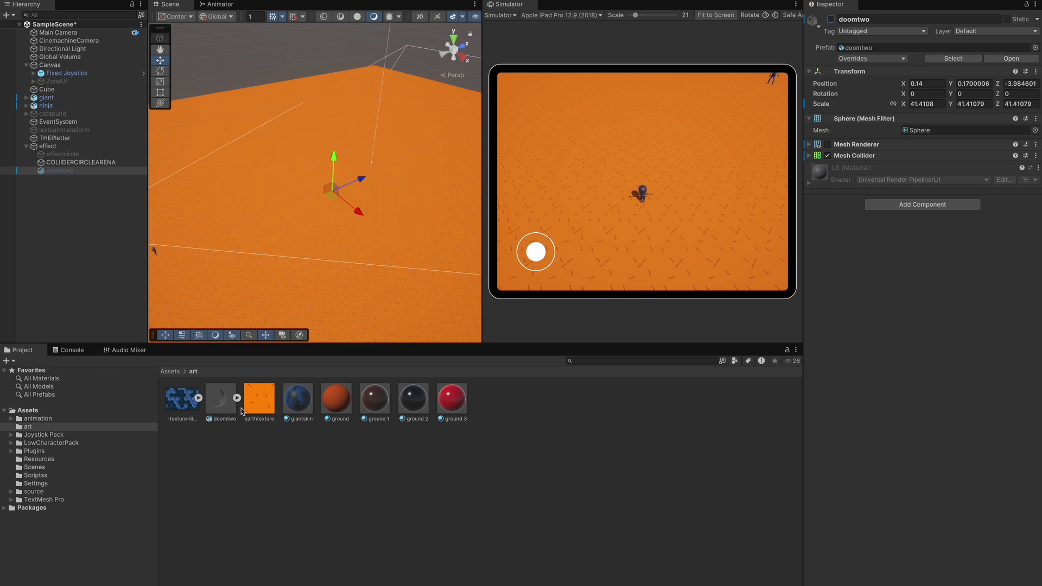
# Step: Examine the doomtwo model asset in its preview and the Mesh Collider settings of the doomtwo scene object
pyautogui.click(224, 403)
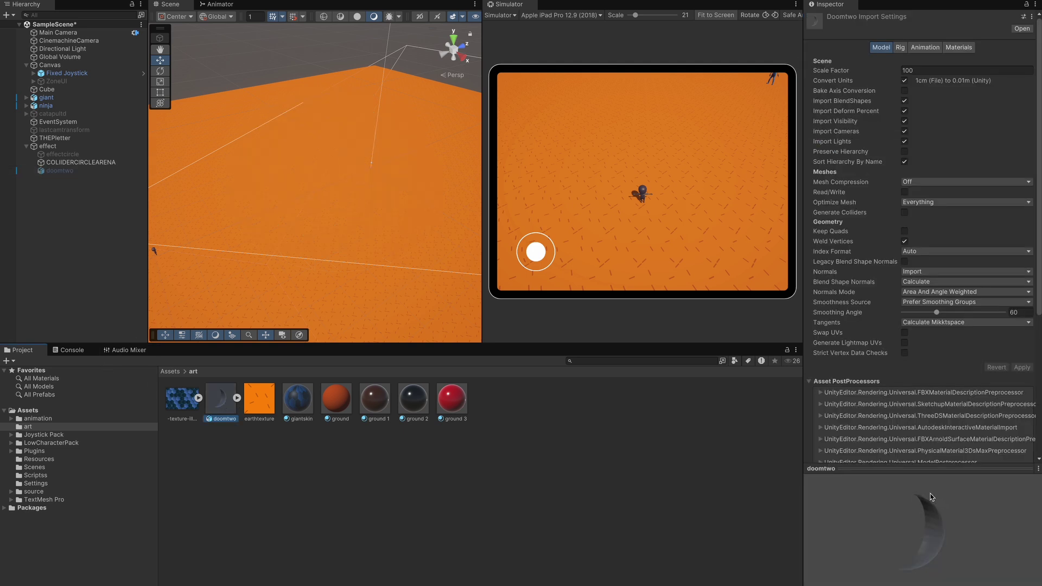
pyautogui.moveTo(947, 548); pyautogui.dragTo(880, 535)
pyautogui.click(55, 171)
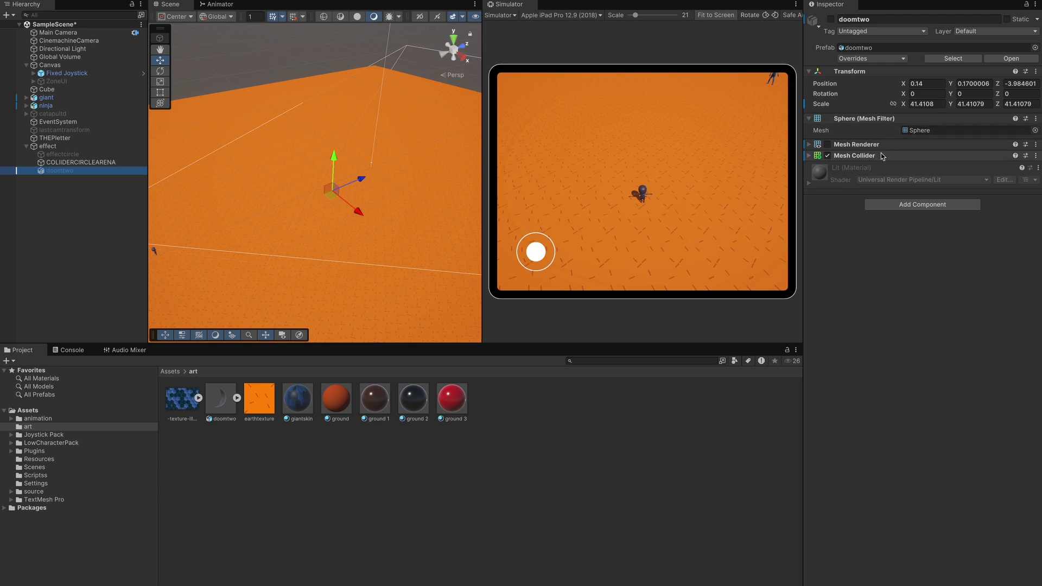
pyautogui.click(809, 157)
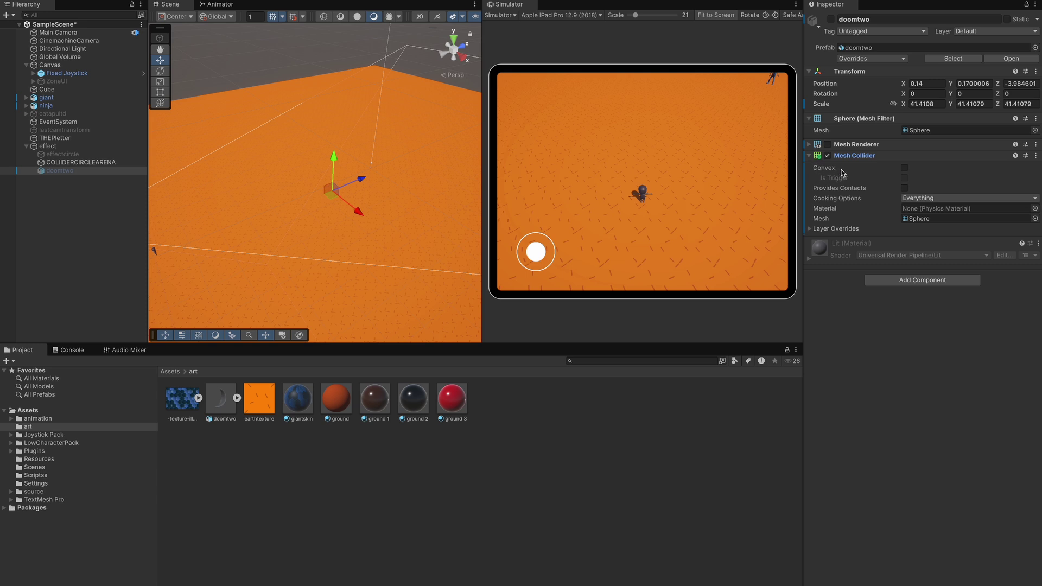
pyautogui.click(809, 156)
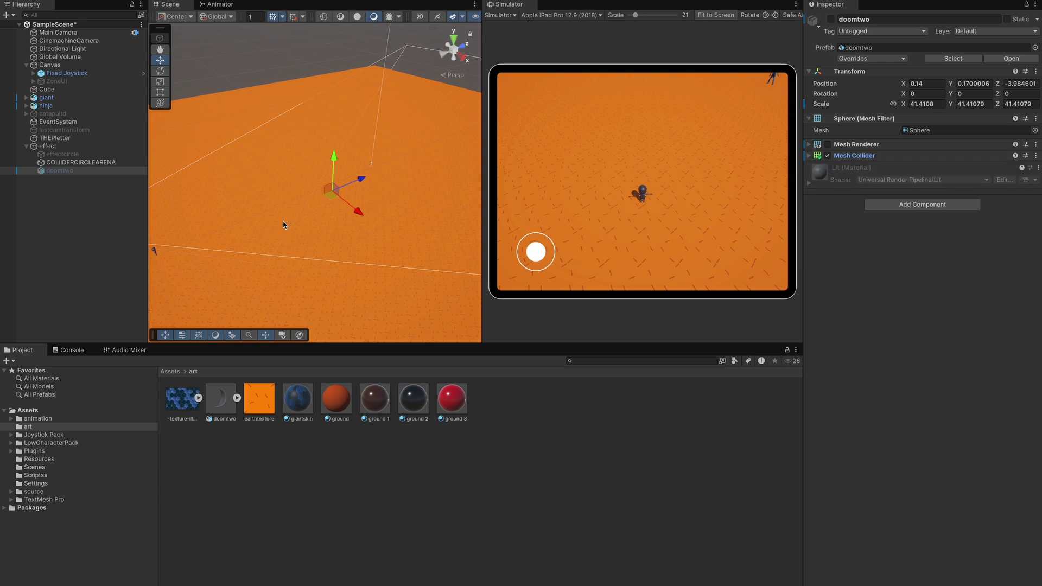
# Step: Select effectcircle and review the main settings and enabled modules of its Particle System
pyautogui.click(64, 146)
pyautogui.click(67, 155)
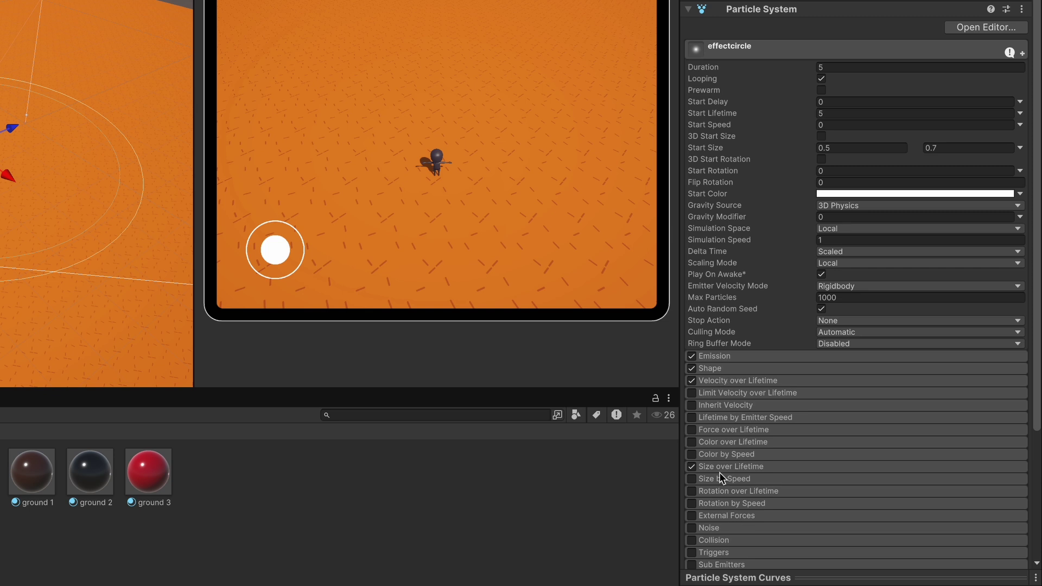
pyautogui.scroll(-3, 741, 511)
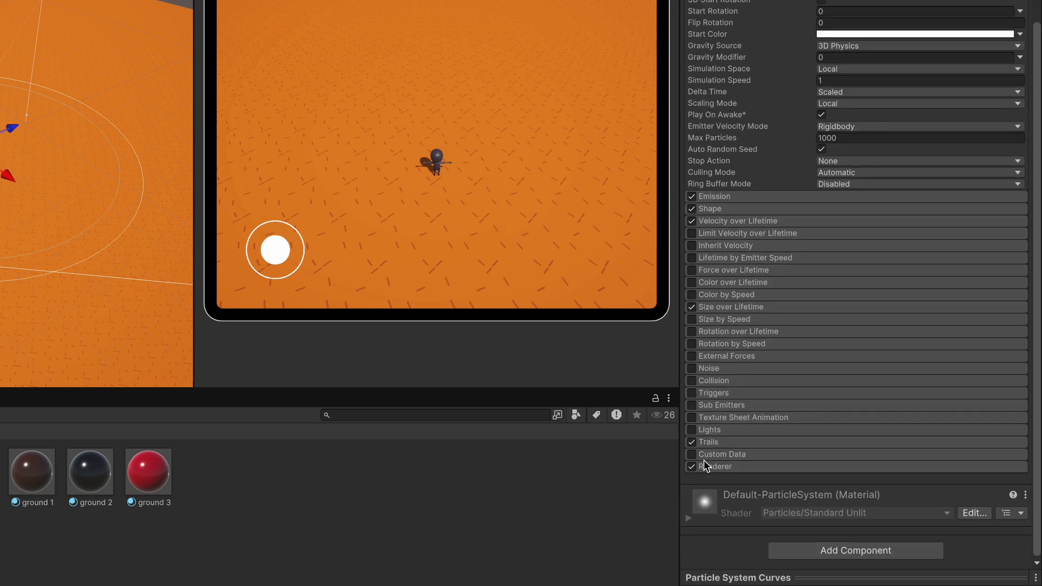
pyautogui.scroll(3, 728, 461)
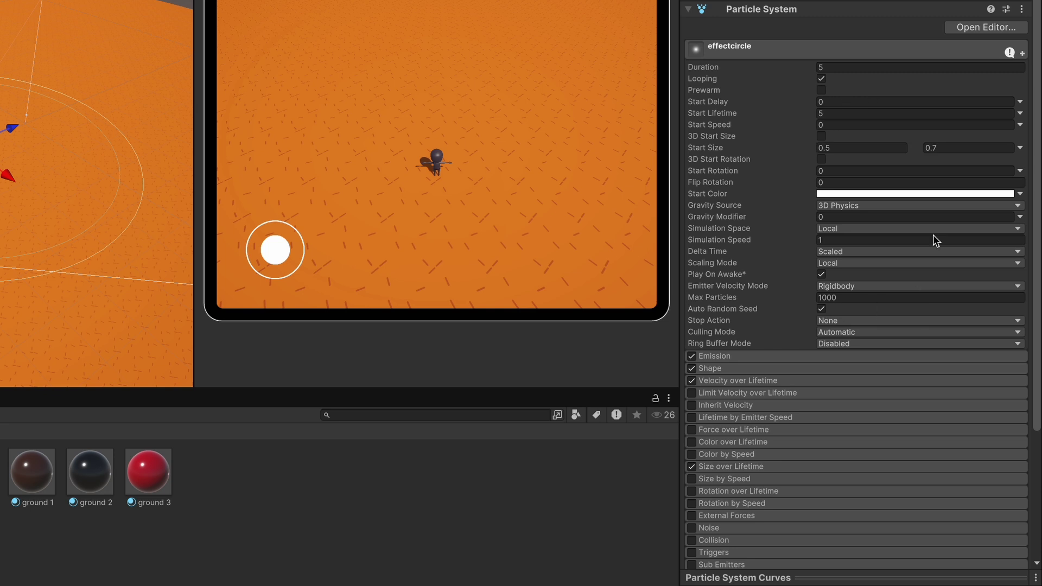
# Step: Examine the effectcircle Emission and Shape module settings, the available emitter shapes, and the circular emitter outline in the scene
pyautogui.click(756, 357)
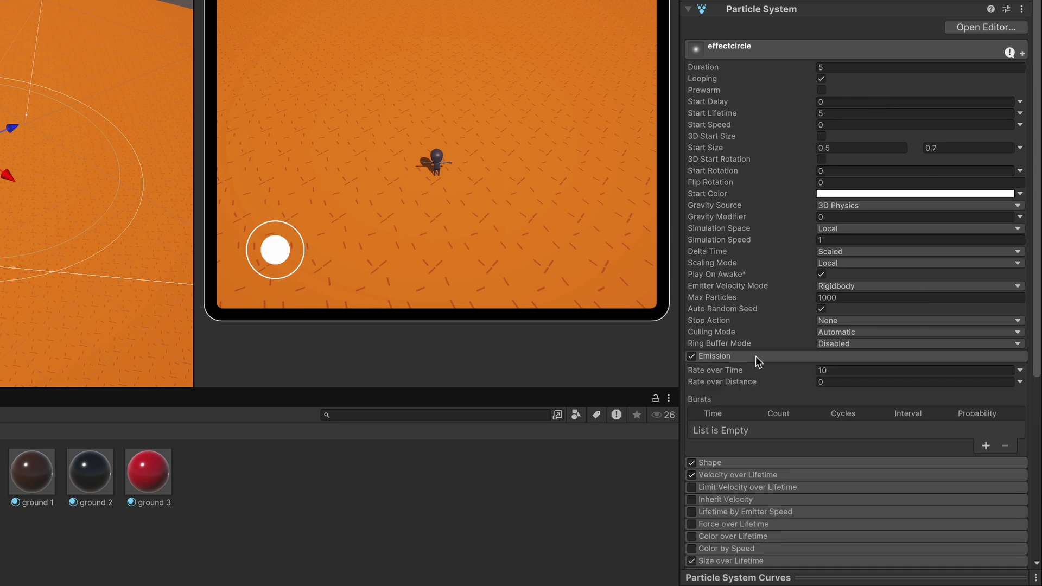
pyautogui.scroll(-3, 873, 315)
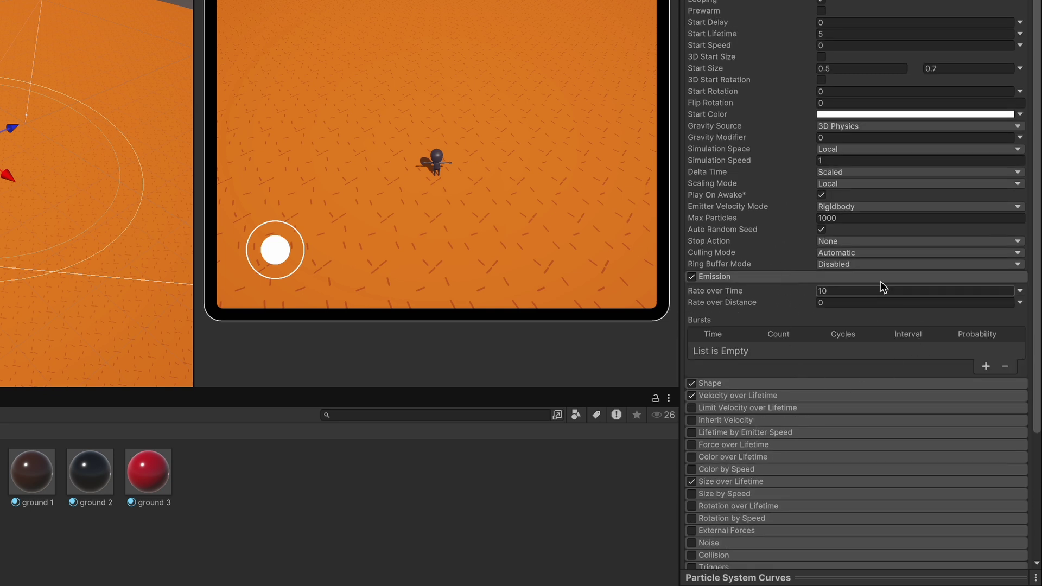
pyautogui.scroll(-2, 773, 310)
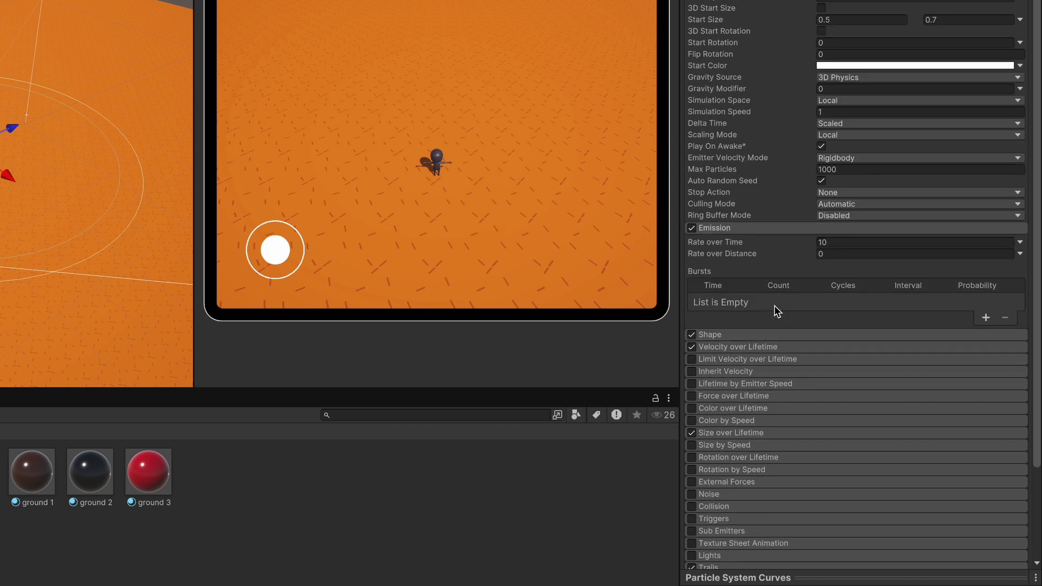
pyautogui.scroll(-2, 771, 249)
pyautogui.click(777, 283)
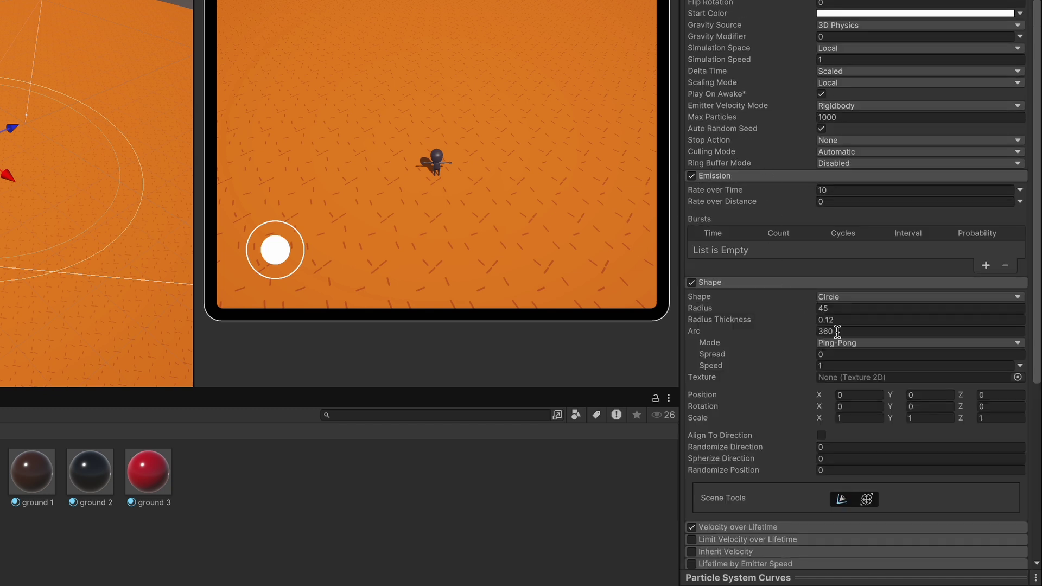
pyautogui.click(890, 297)
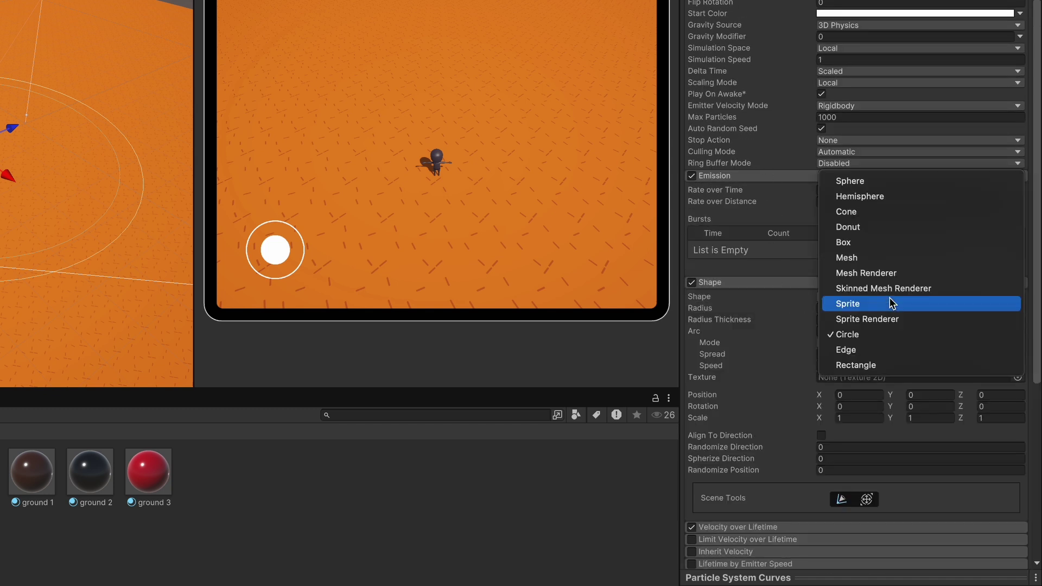
pyautogui.click(791, 295)
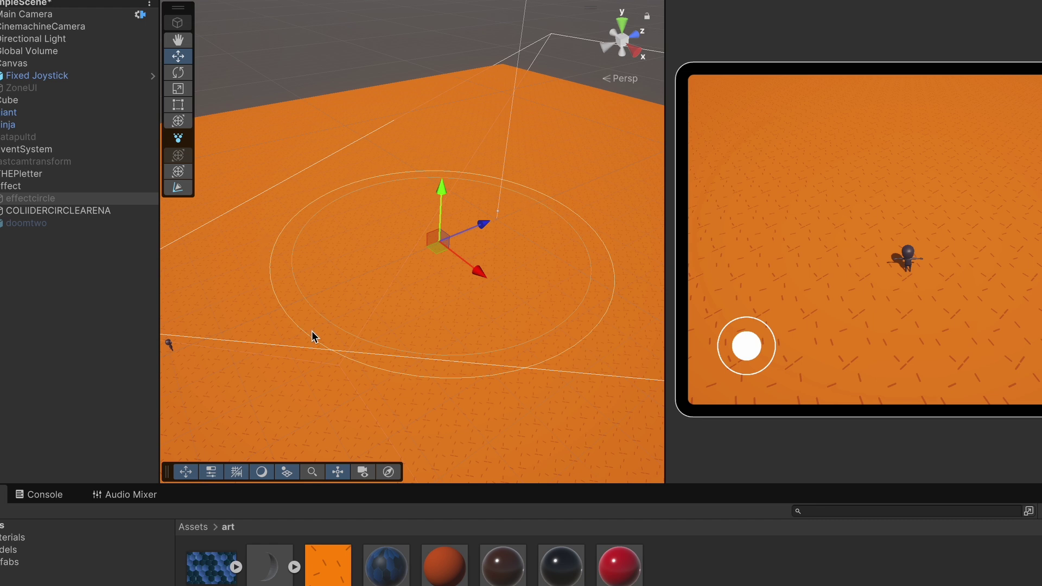
pyautogui.scroll(3, 569, 298)
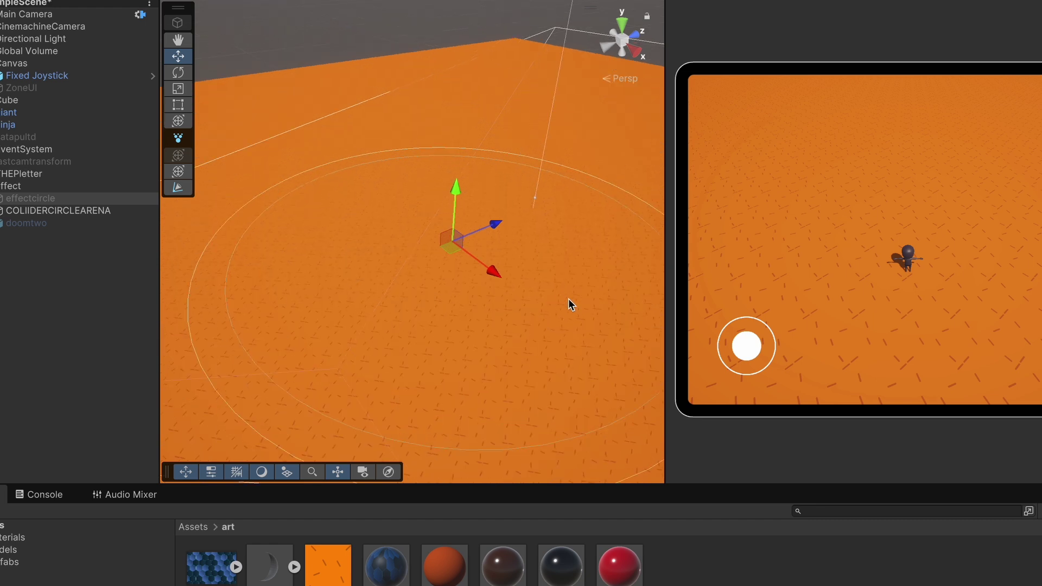
pyautogui.keyDown('alt'); pyautogui.moveTo(568, 298); pyautogui.dragTo(513, 323); pyautogui.keyUp('alt')
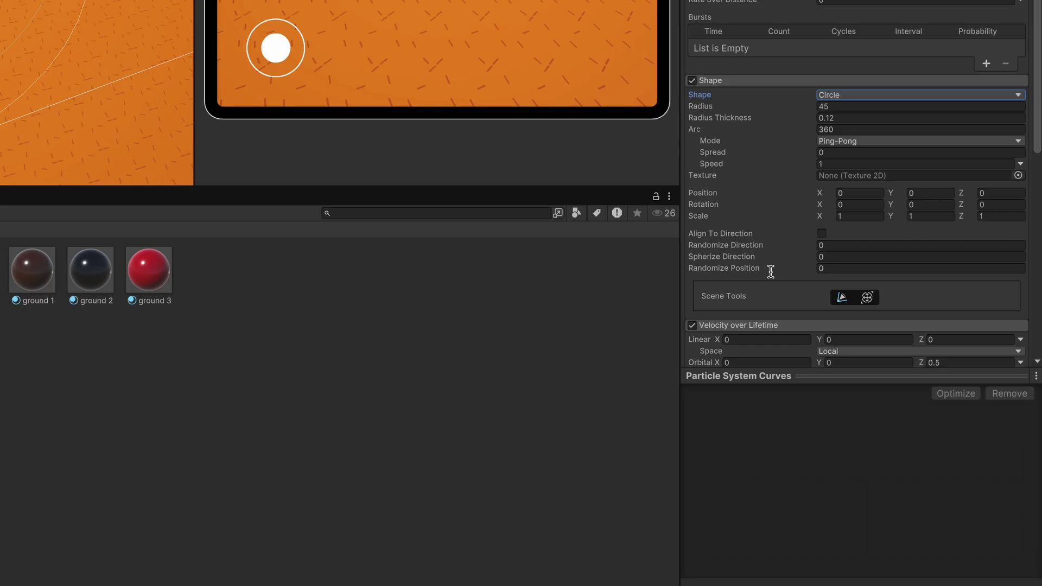
# Step: Review the Velocity over Lifetime values and the Size over Lifetime curve of the effectcircle particle system
pyautogui.scroll(-5, 770, 272)
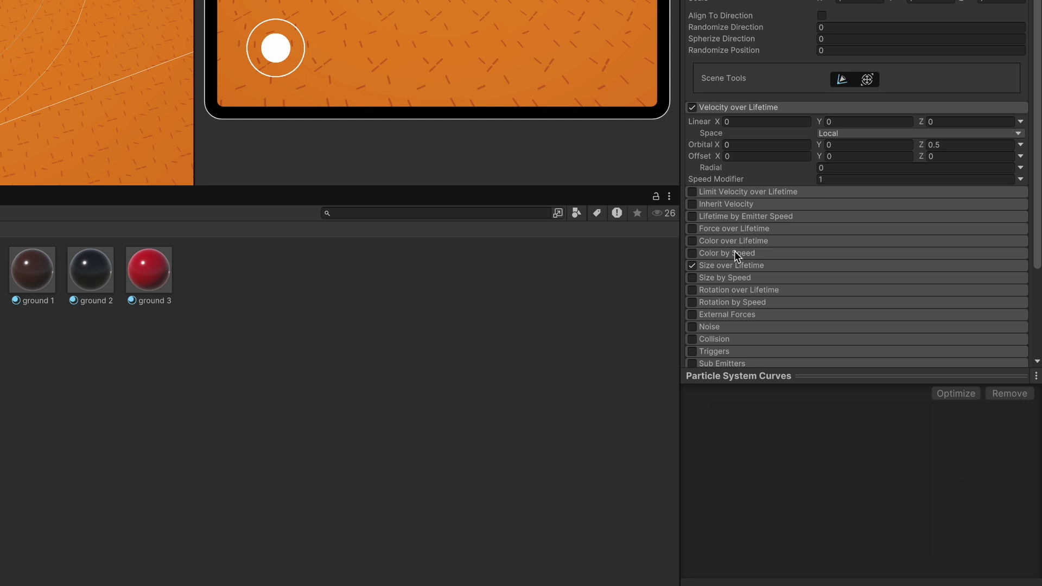
pyautogui.click(723, 265)
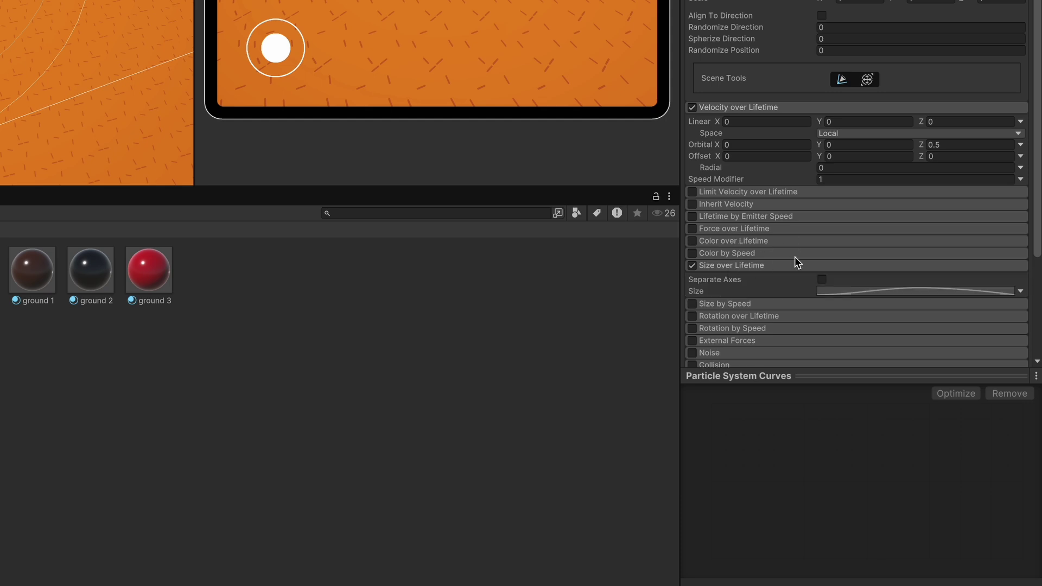
pyautogui.scroll(-3, 869, 244)
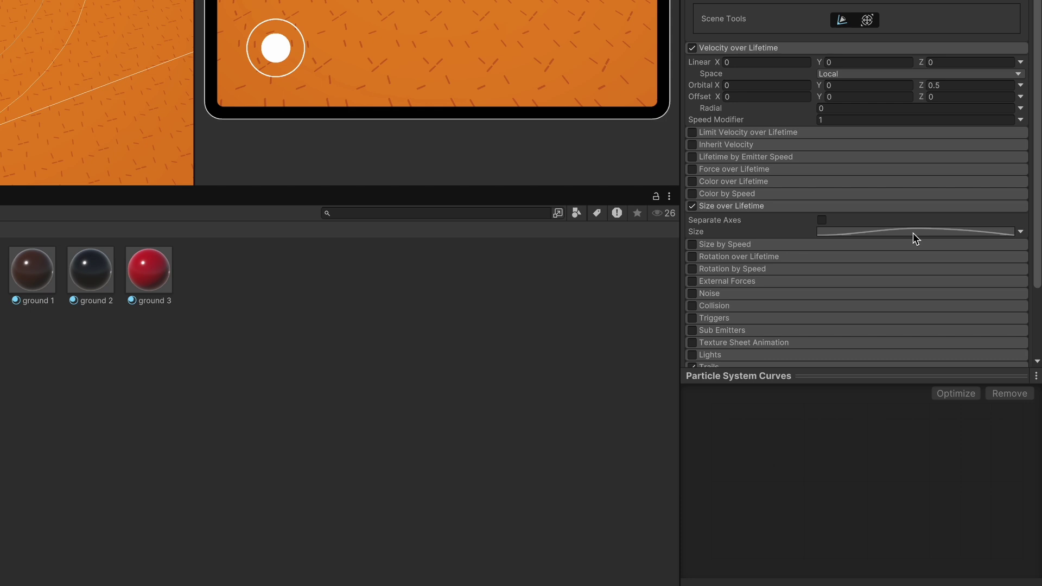
pyautogui.click(913, 232)
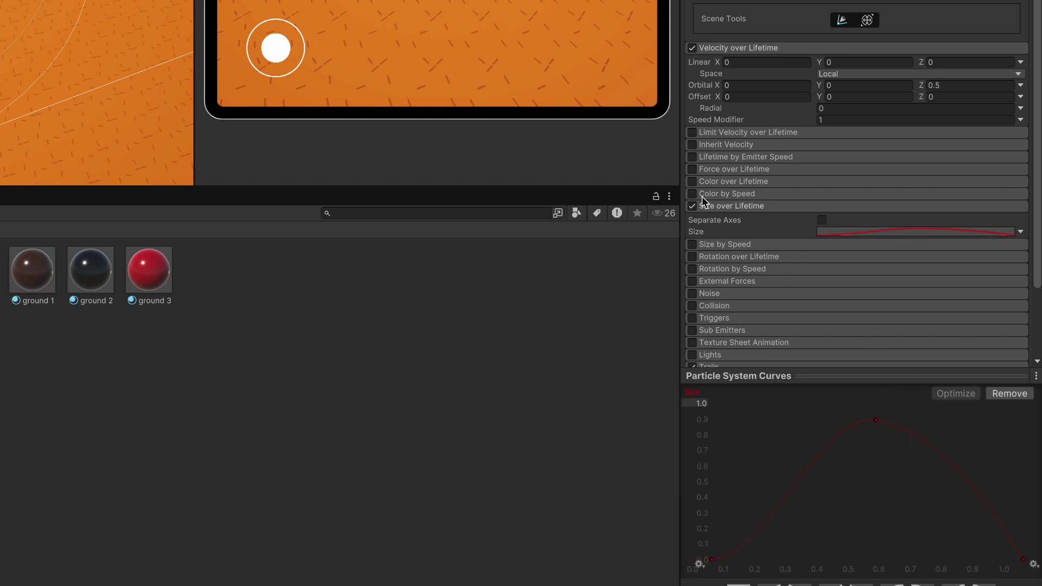
pyautogui.click(738, 205)
pyautogui.scroll(-3, 771, 261)
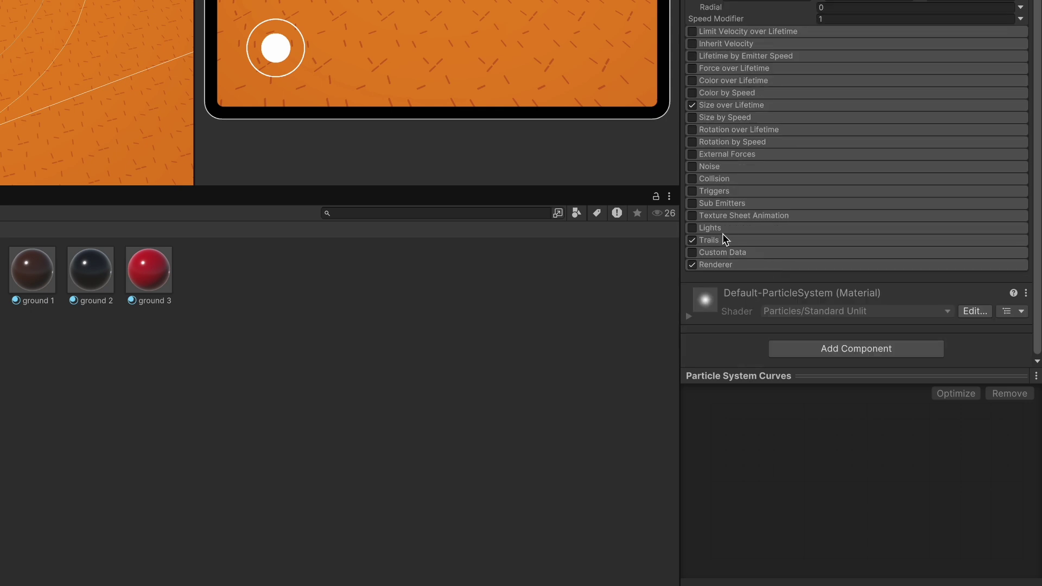
# Step: Examine the Renderer module's settings, disabling and re-enabling Trails to compare the material slots
pyautogui.click(738, 267)
pyautogui.scroll(-4, 747, 239)
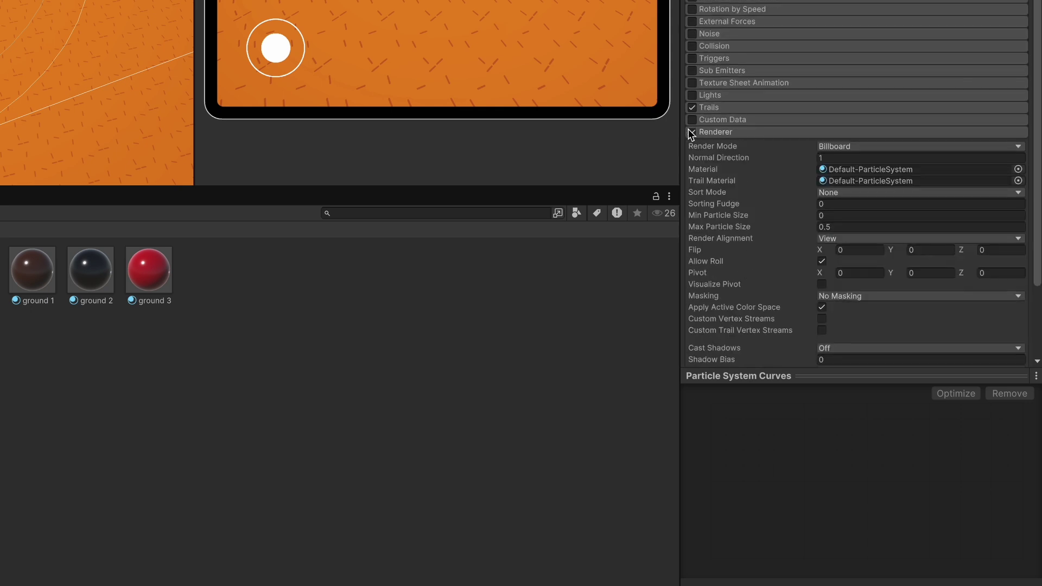
pyautogui.scroll(-4, 755, 195)
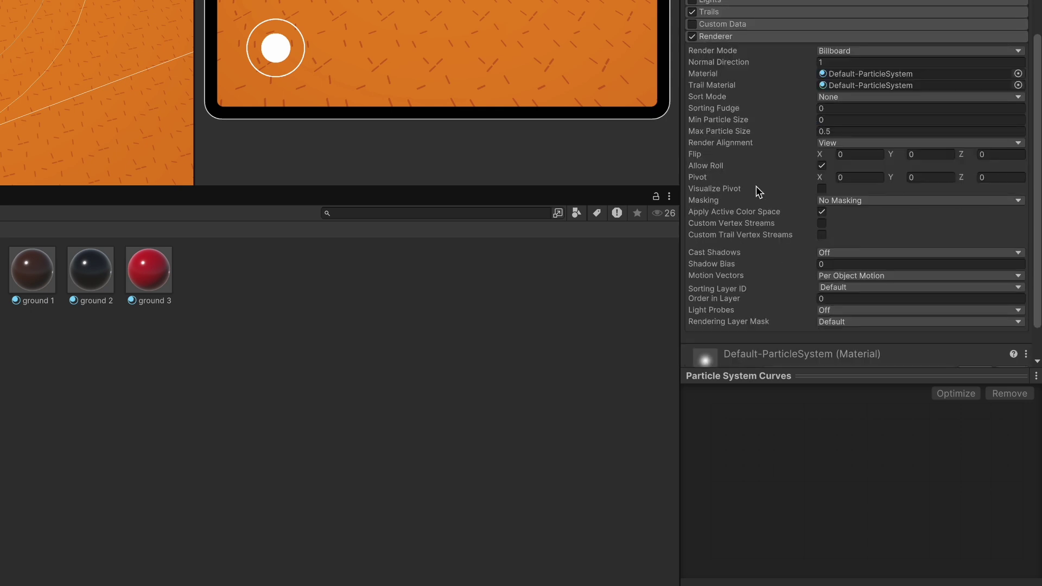
pyautogui.click(692, 11)
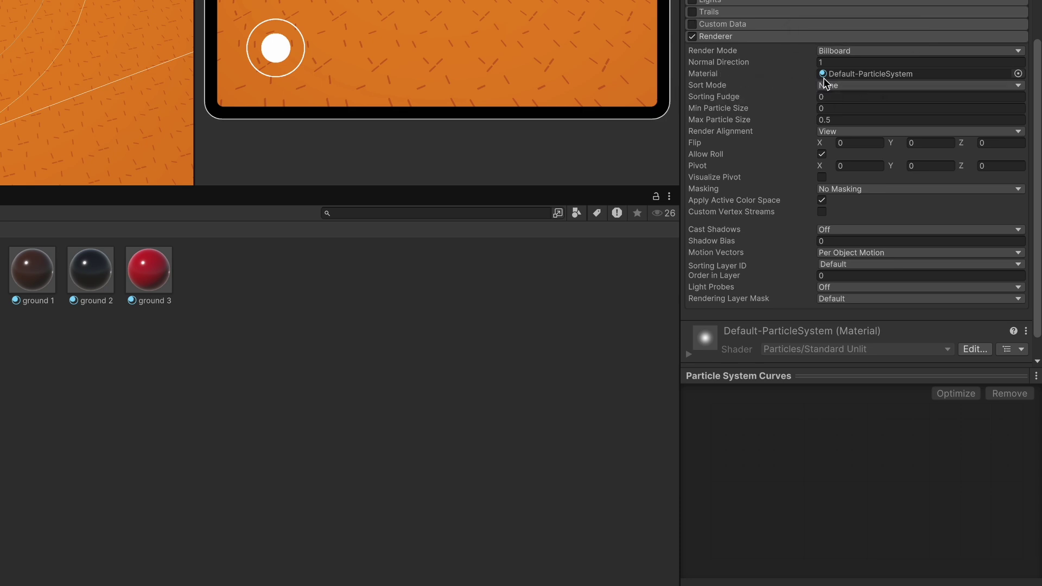
pyautogui.click(692, 12)
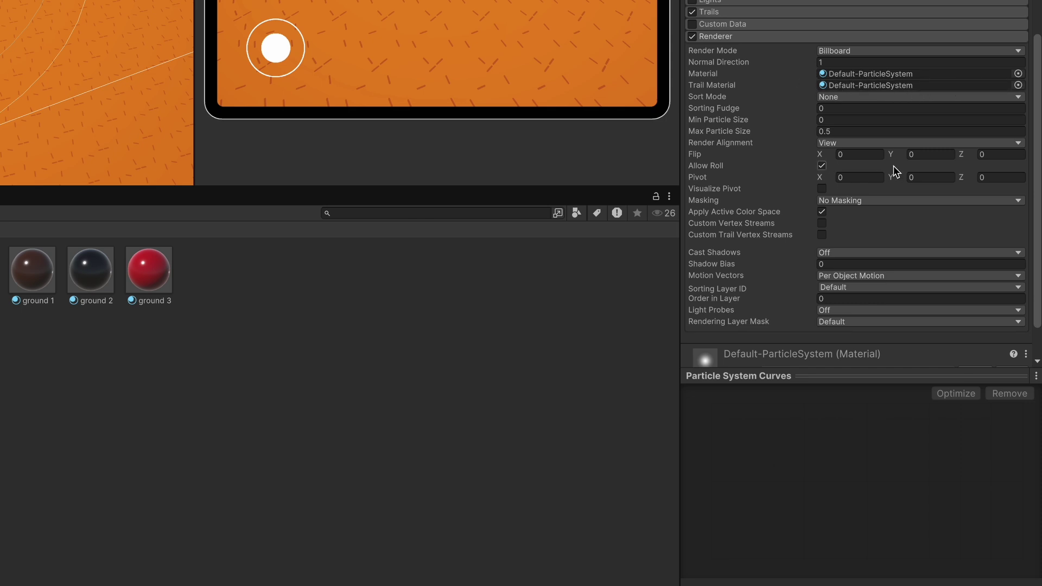
pyautogui.scroll(-3, 858, 252)
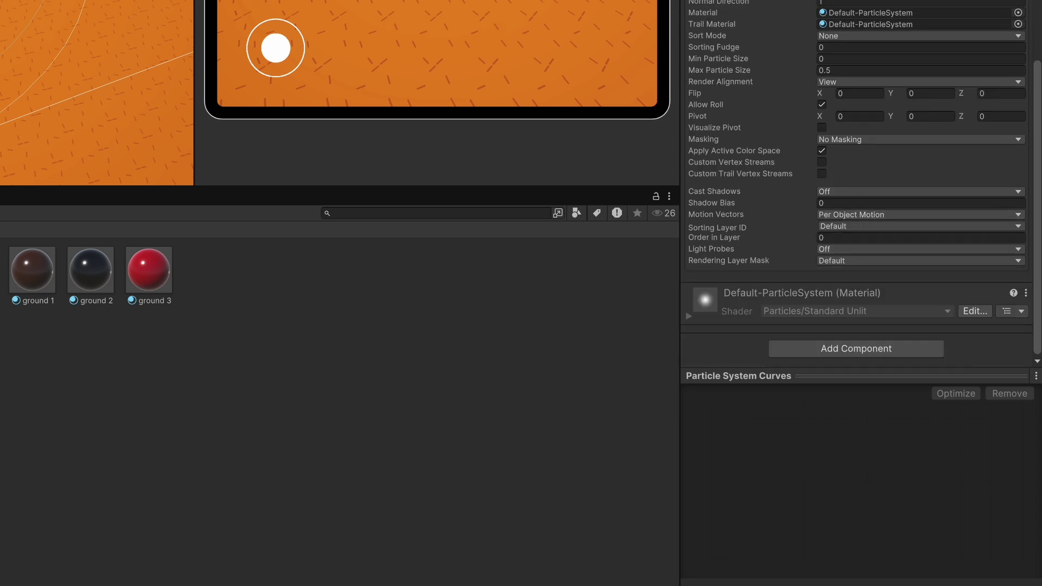
pyautogui.click(717, 1)
pyautogui.scroll(2, 781, 67)
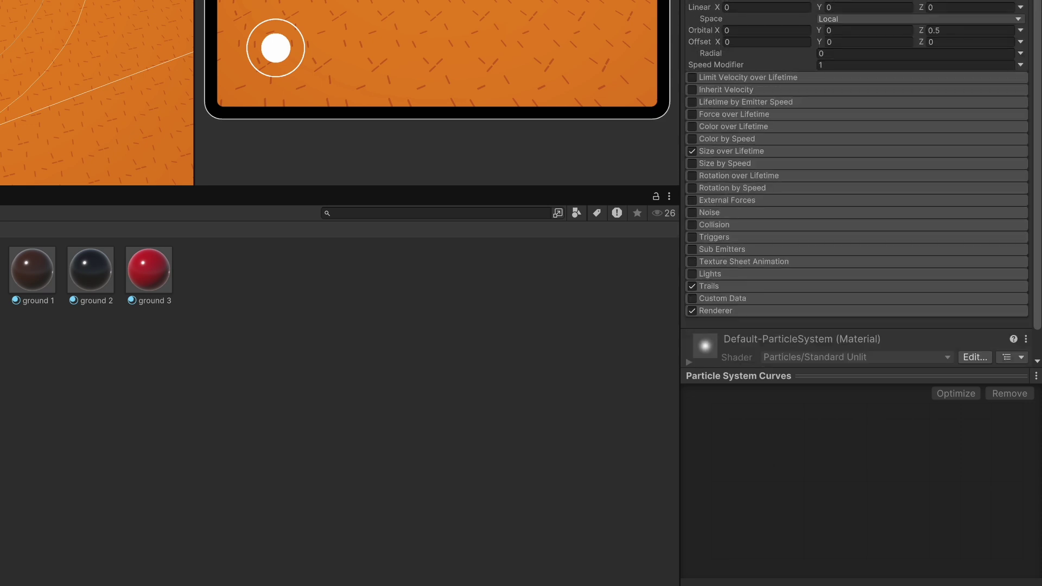
# Step: Activate the ZoneUI object under Canvas to preview its popup, and review the Canvas and ZoneUI component settings
pyautogui.click(76, 154)
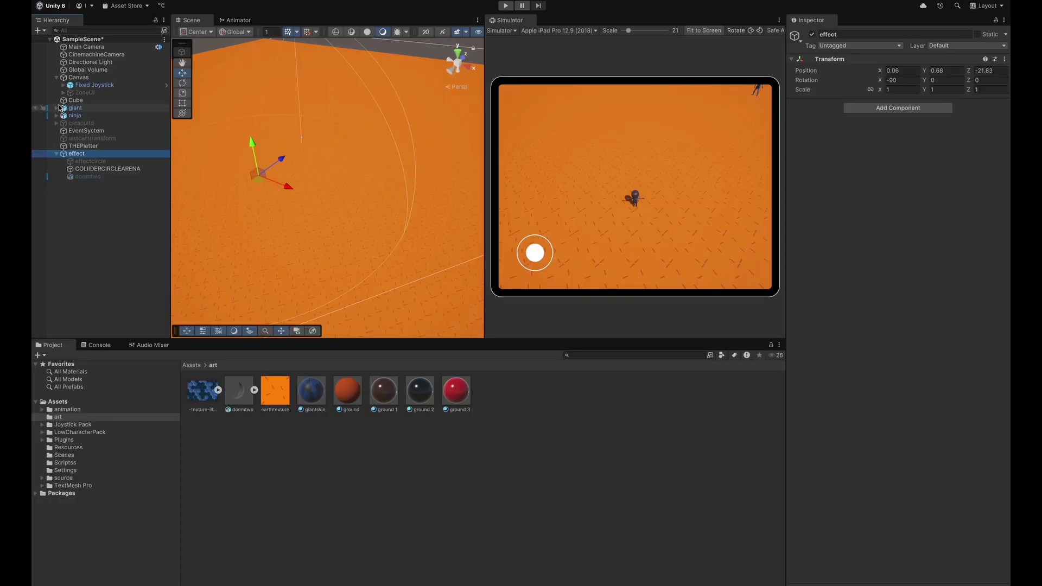
pyautogui.click(77, 92)
pyautogui.click(812, 34)
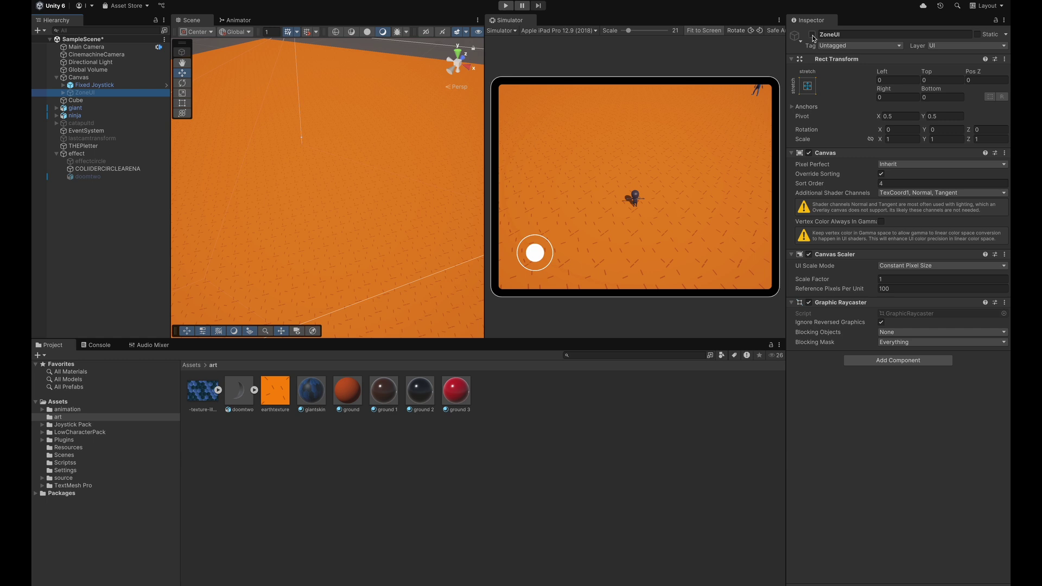
pyautogui.click(63, 93)
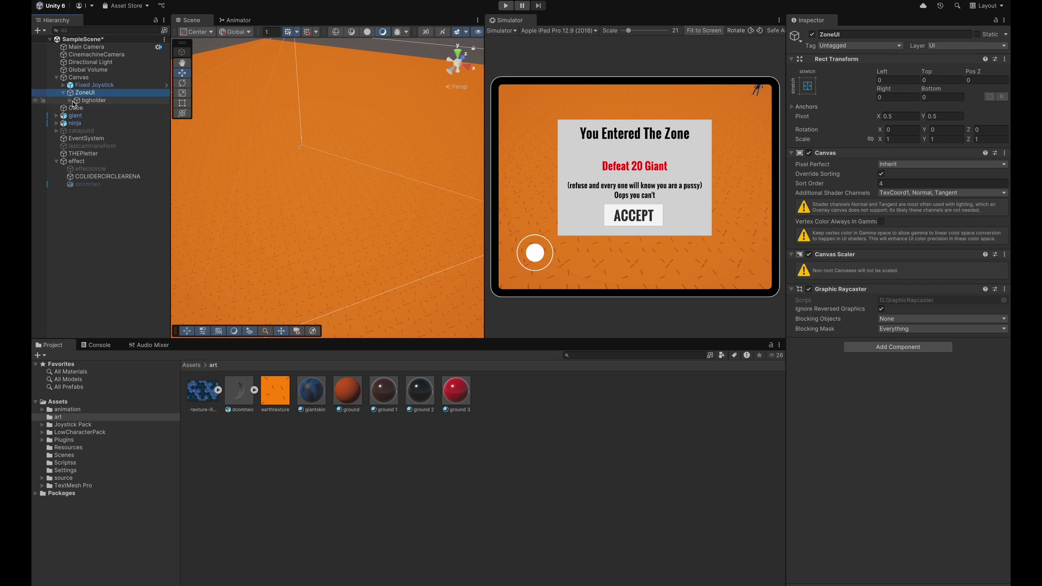
pyautogui.click(77, 78)
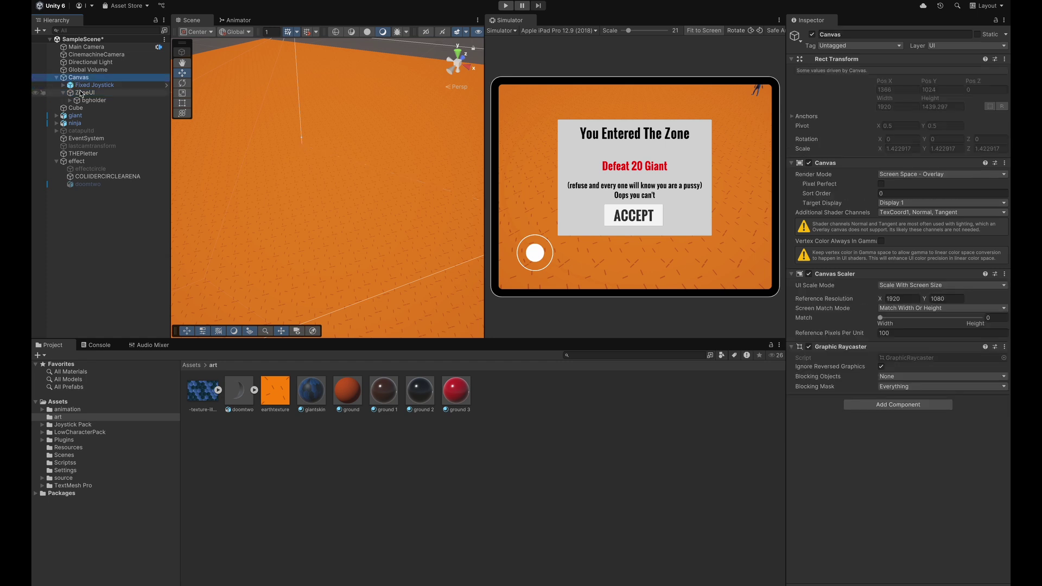
pyautogui.click(82, 93)
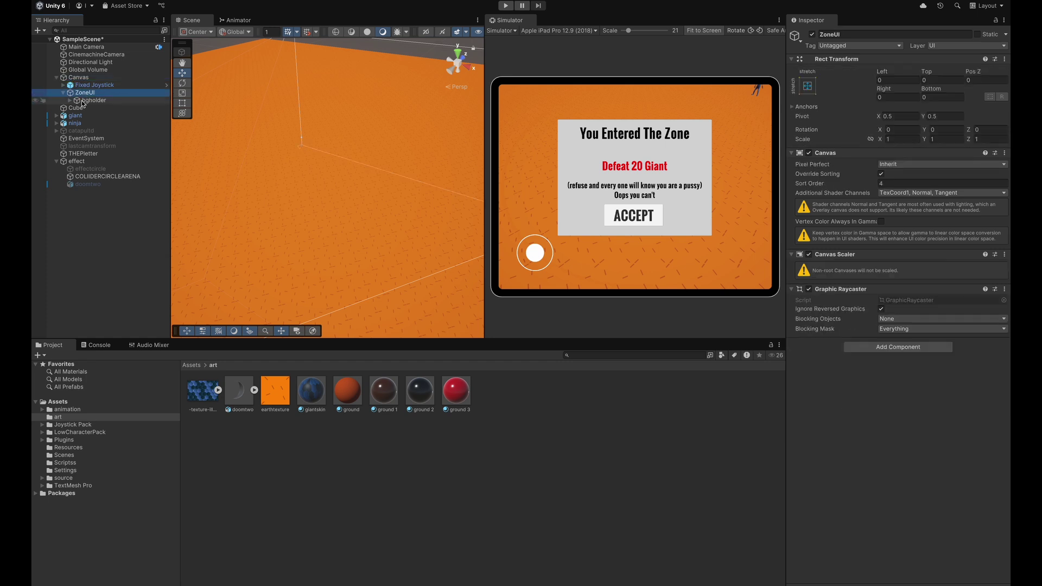
# Step: Inspect the text objects and button inside bgholder, and deactivate ZoneUI
pyautogui.click(85, 101)
pyautogui.click(70, 100)
pyautogui.click(103, 108)
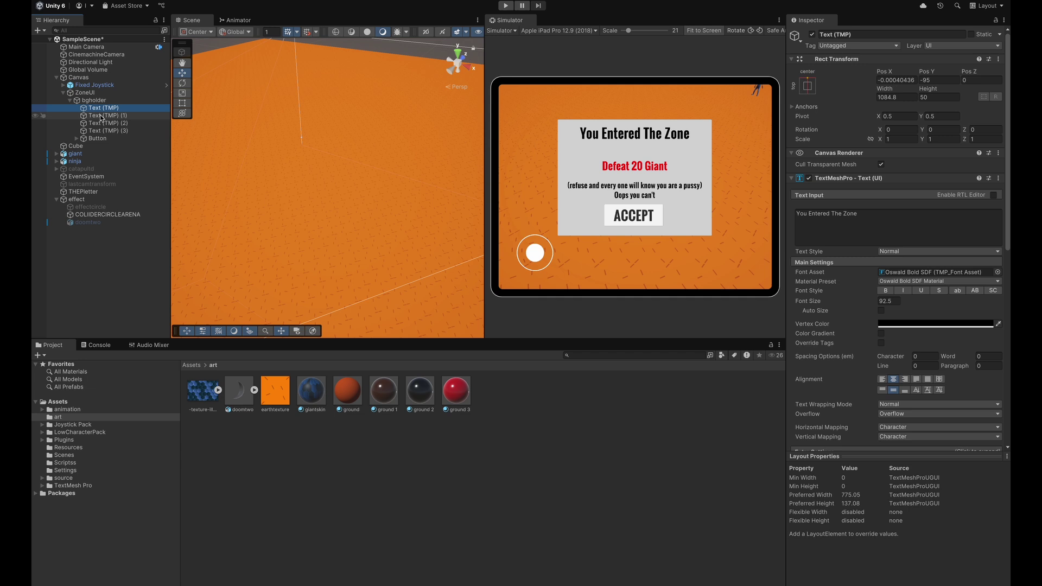
pyautogui.click(106, 115)
pyautogui.click(107, 123)
pyautogui.click(108, 131)
pyautogui.click(98, 138)
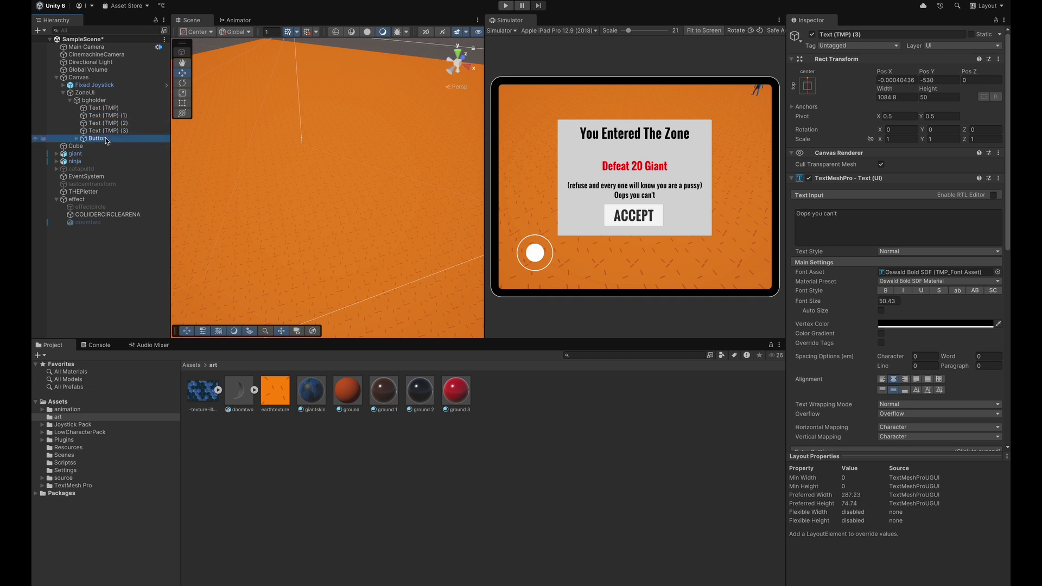
pyautogui.click(64, 93)
pyautogui.click(812, 35)
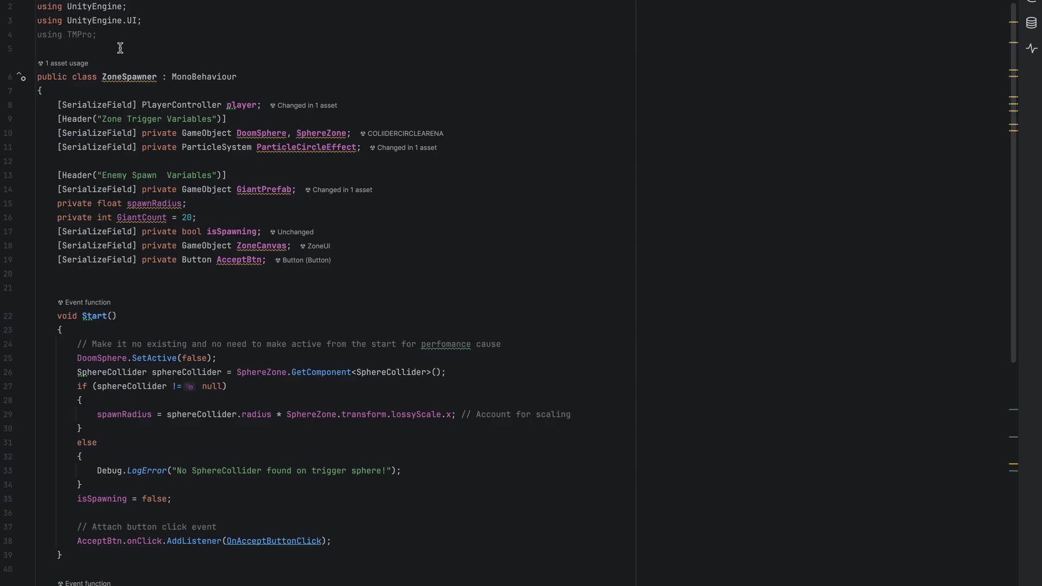
# Step: In the code editor, review the using directives of the ZoneSpawner script and comment out its PlayerController player field
pyautogui.moveTo(98, 35); pyautogui.dragTo(38, 26)
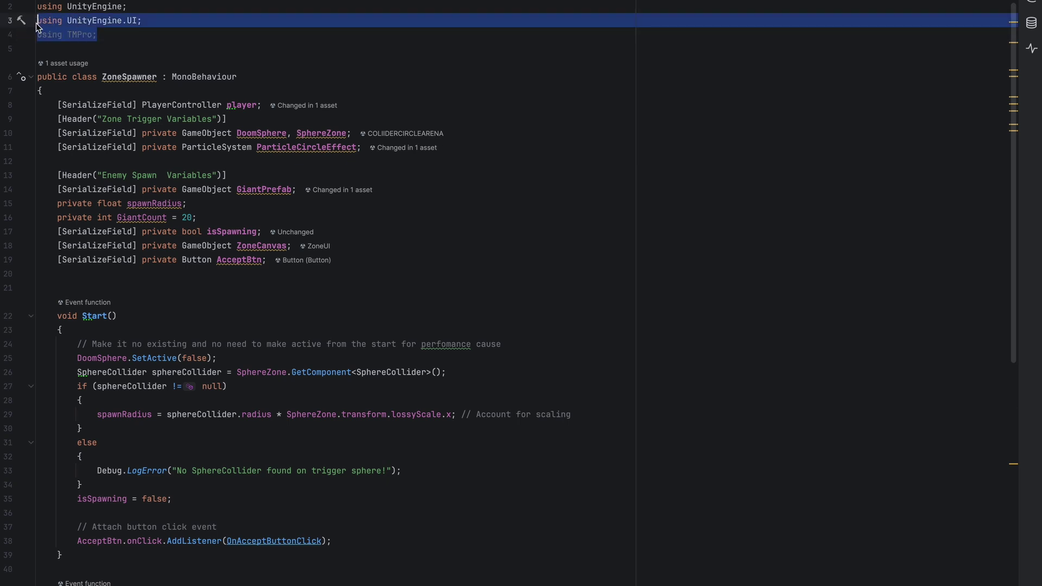
pyautogui.click(119, 35)
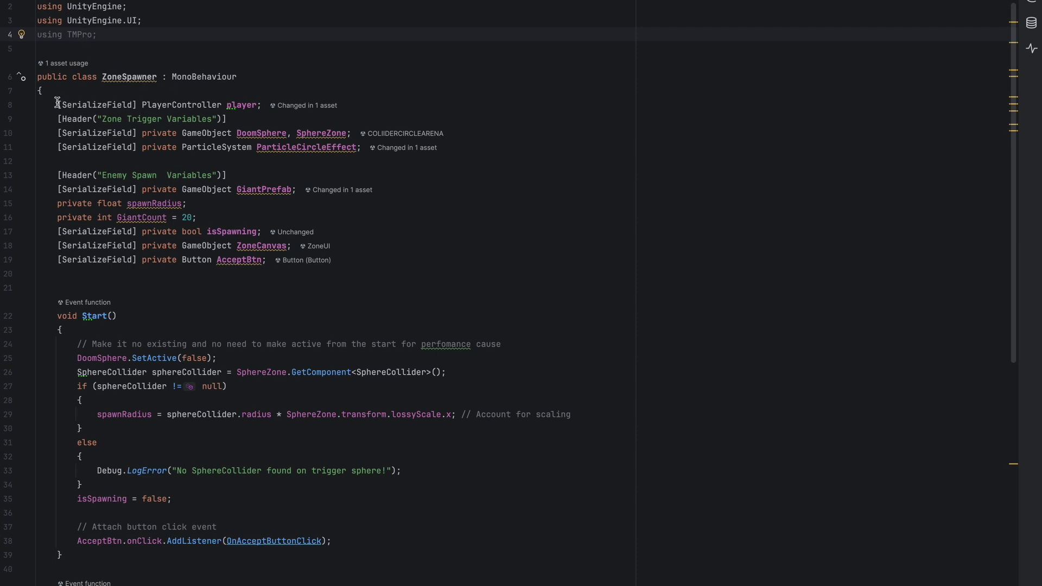
pyautogui.moveTo(58, 105); pyautogui.dragTo(259, 106)
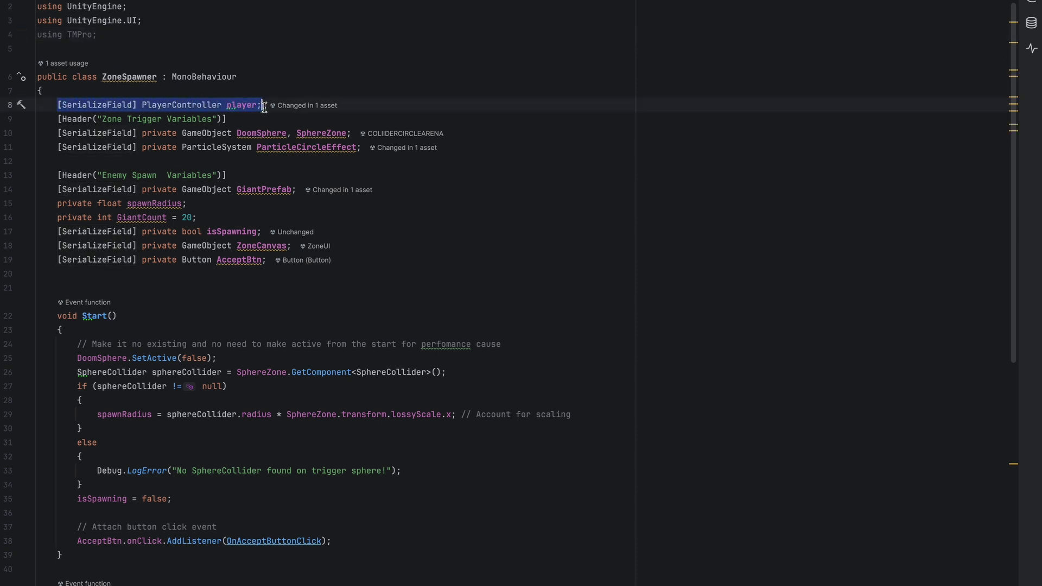
pyautogui.click(60, 105)
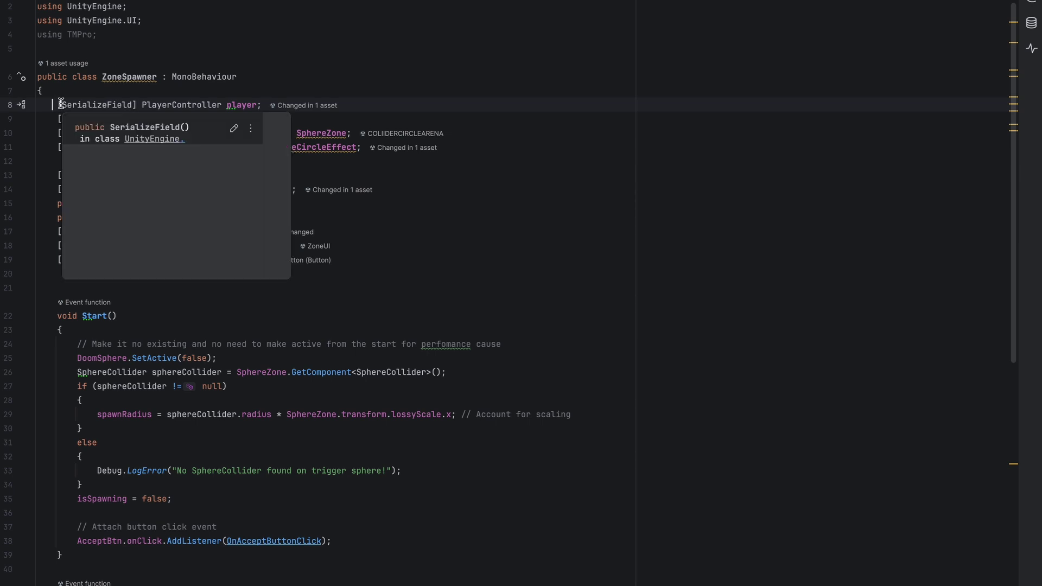
pyautogui.write('//')
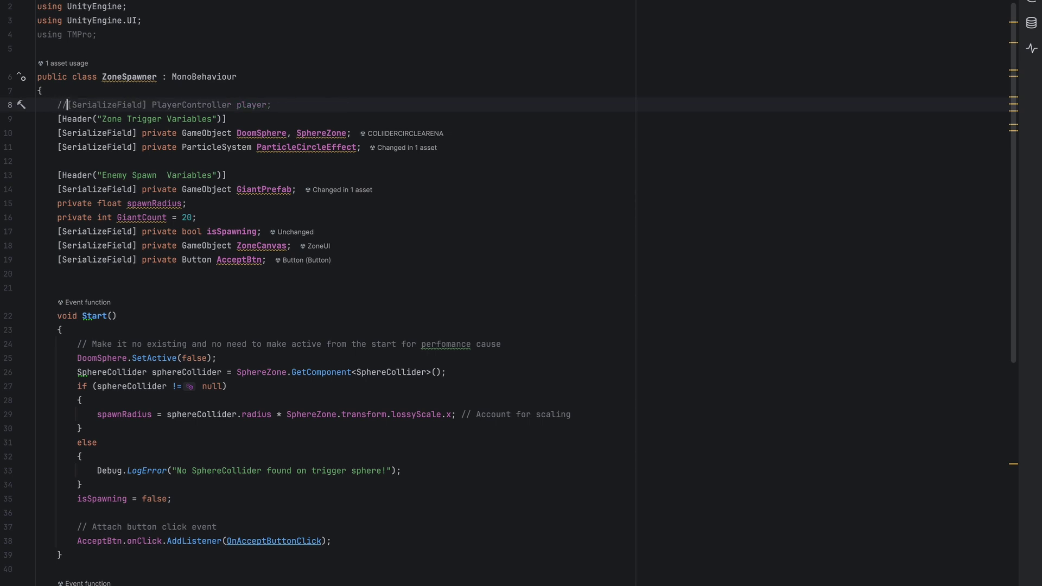
# Step: Look through the rest of the ZoneSpawner methods and examine the Zone Trigger Variables declarations for DoomSphere and SphereZone
pyautogui.scroll(-15, 521, 293)
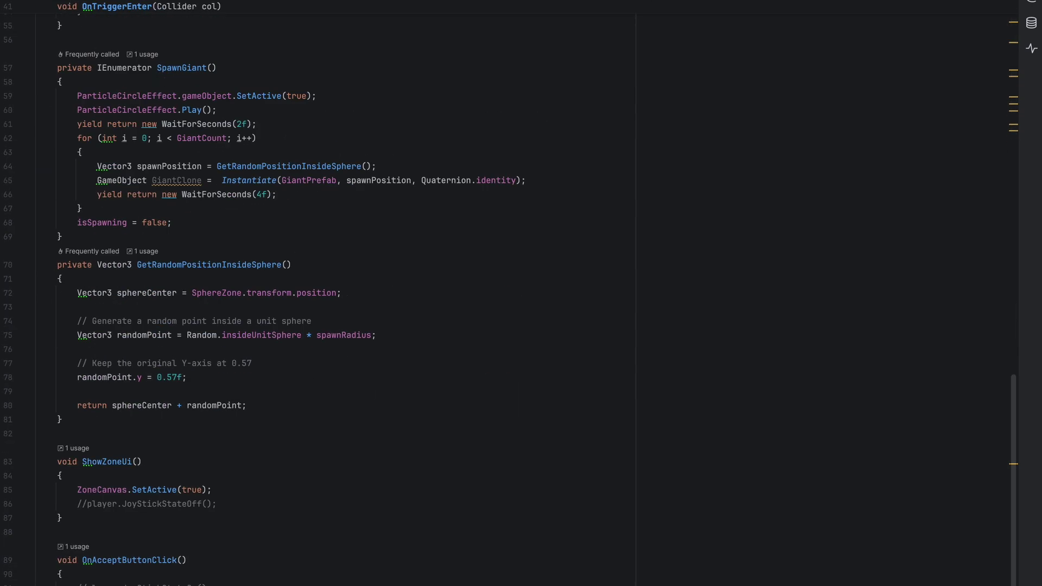
pyautogui.scroll(15, 63, 110)
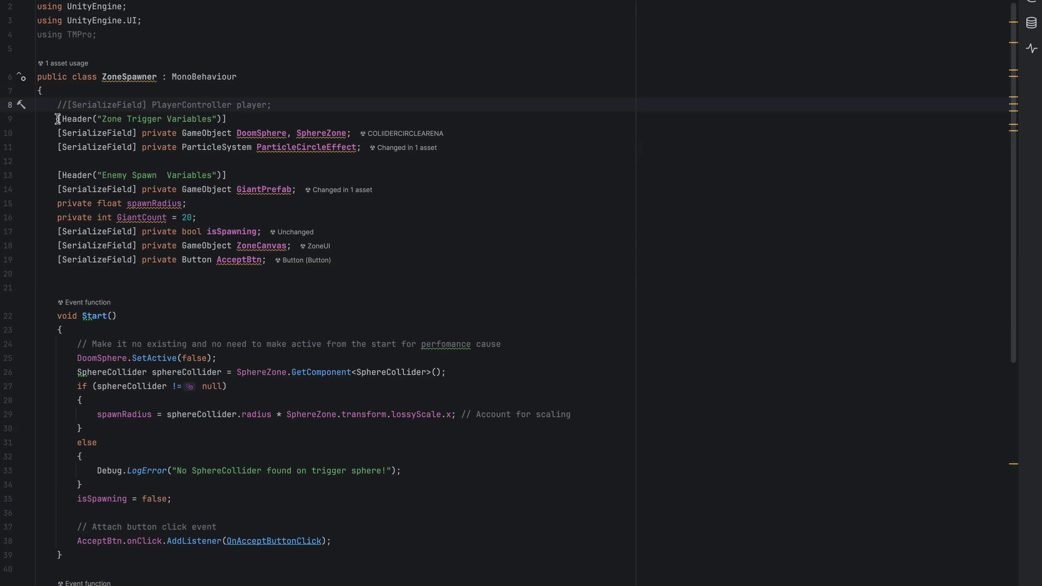
pyautogui.moveTo(57, 119); pyautogui.dragTo(352, 134)
pyautogui.press('Escape')
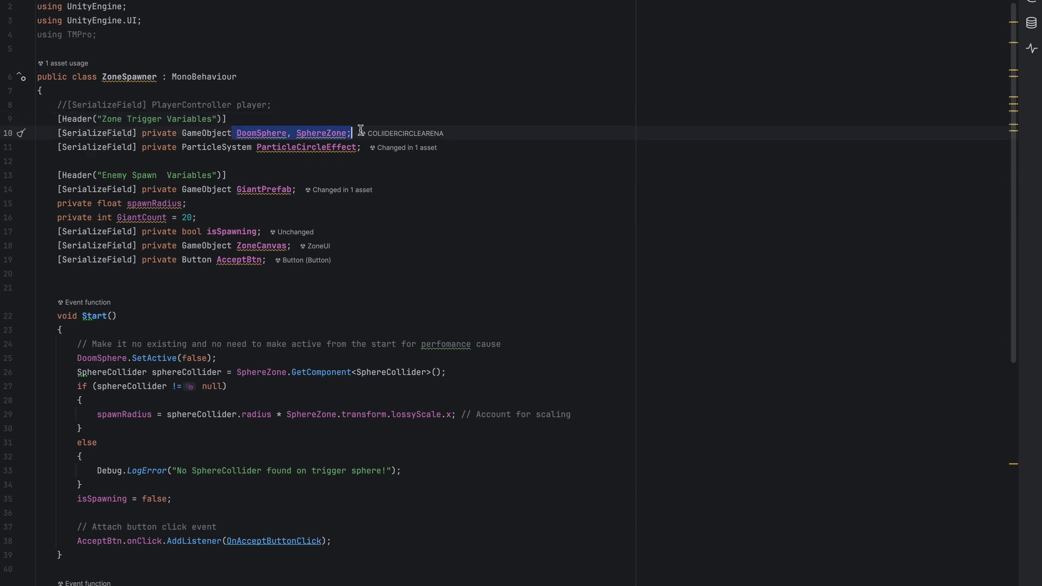
# Step: Examine the ParticleCircleEffect declaration and the GiantPrefab, spawnRadius and GiantCount fields of the Enemy Spawn Variables
pyautogui.click(275, 119)
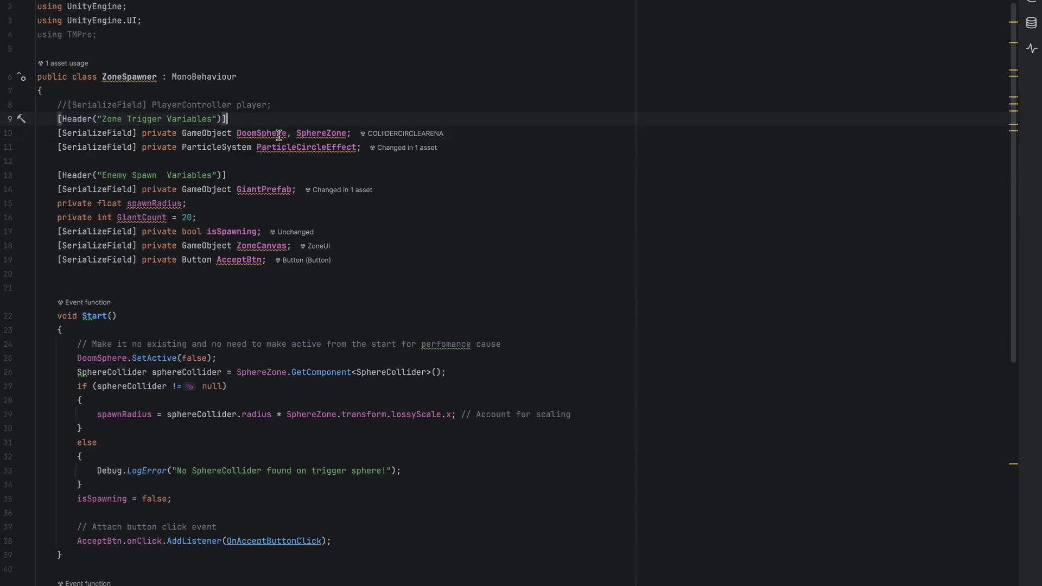
pyautogui.moveTo(184, 147); pyautogui.dragTo(360, 147)
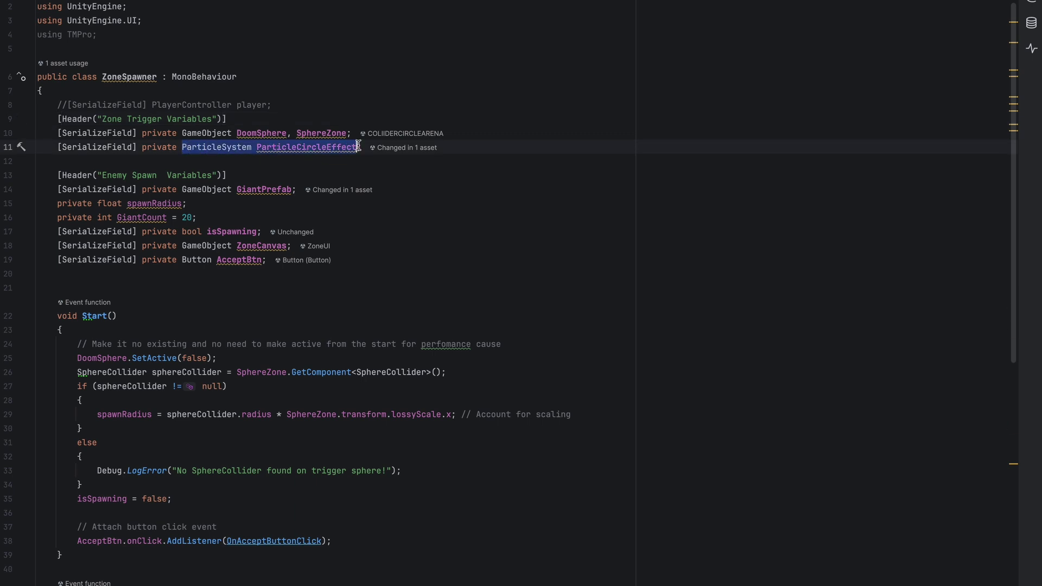
pyautogui.click(360, 147)
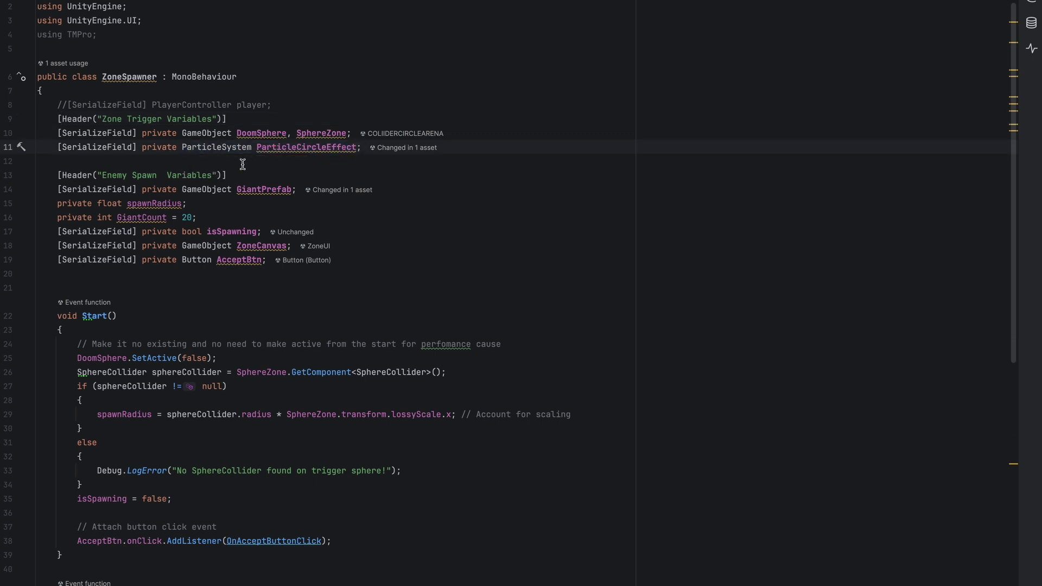
pyautogui.moveTo(55, 175); pyautogui.dragTo(293, 260)
pyautogui.click(261, 189)
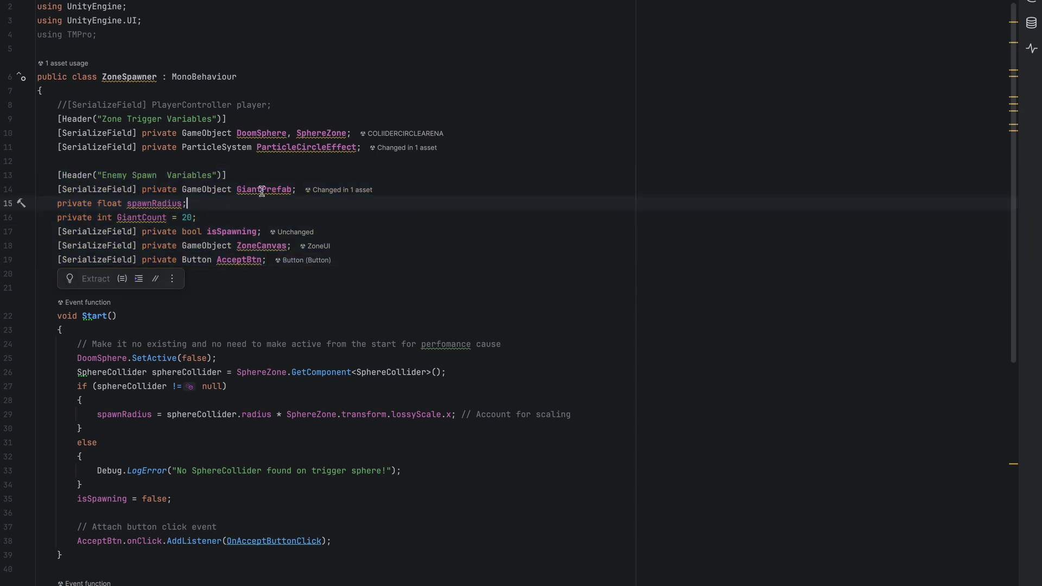
pyautogui.moveTo(126, 204); pyautogui.dragTo(187, 204)
pyautogui.moveTo(116, 217); pyautogui.dragTo(219, 217)
pyautogui.click(219, 216)
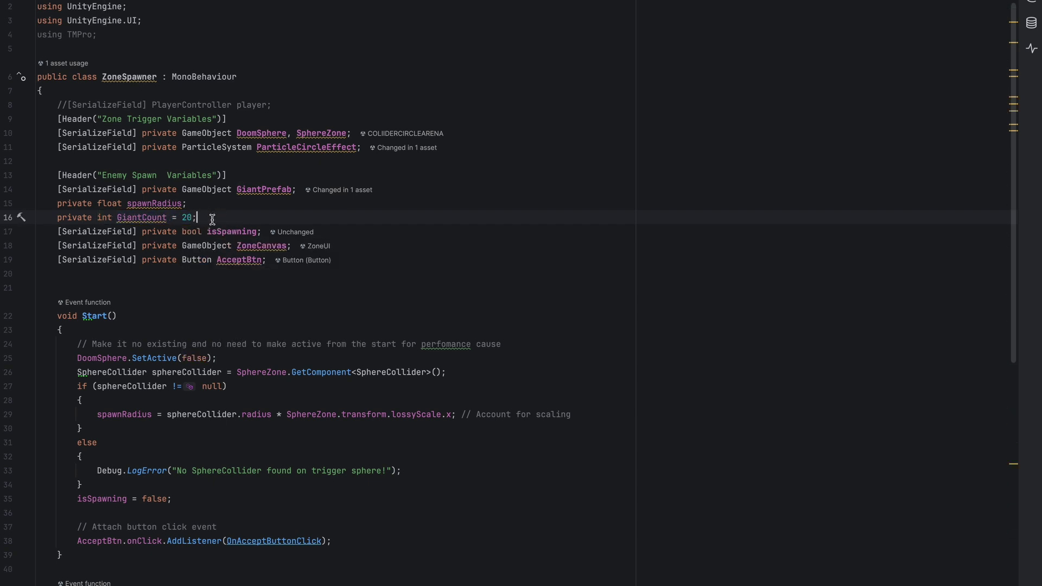
# Step: Examine the declarations of the isSpawning bool, the ZoneCanvas game object and the AcceptBtn button
pyautogui.click(208, 231)
pyautogui.moveTo(220, 233); pyautogui.dragTo(261, 233)
pyautogui.click(262, 232)
pyautogui.moveTo(237, 246); pyautogui.dragTo(286, 247)
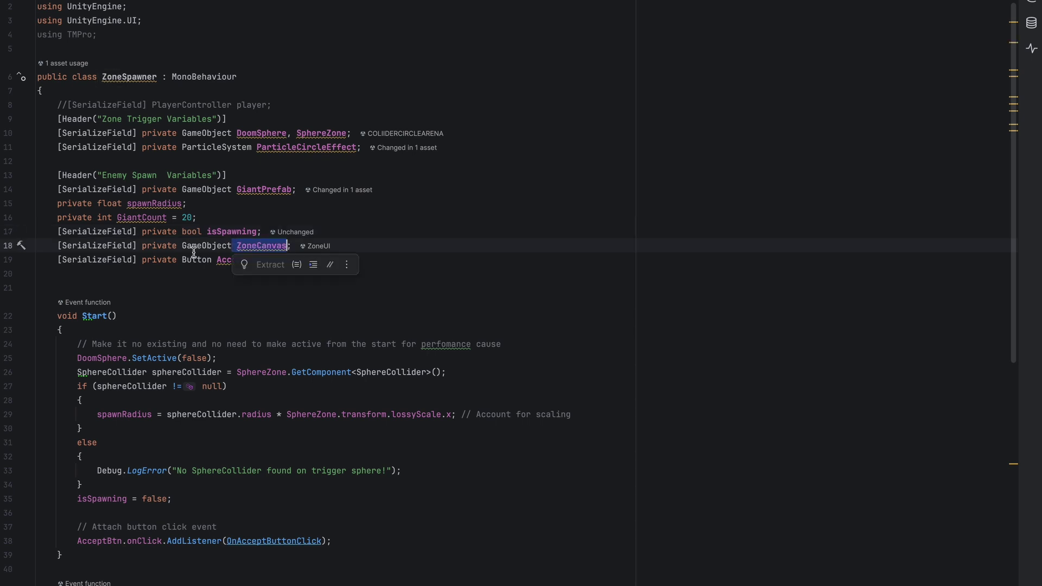
pyautogui.click(291, 246)
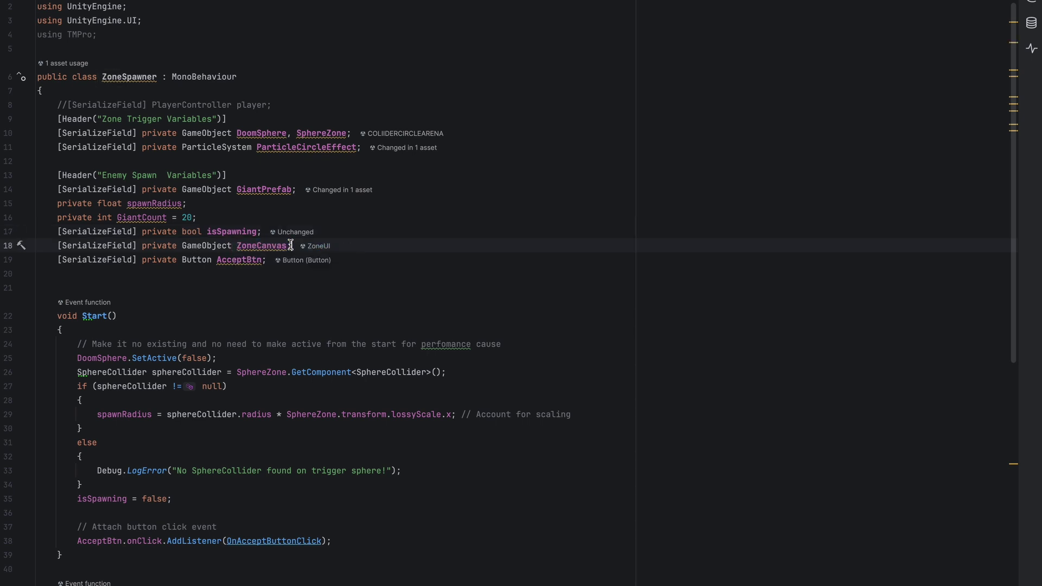
pyautogui.moveTo(217, 260); pyautogui.dragTo(262, 260)
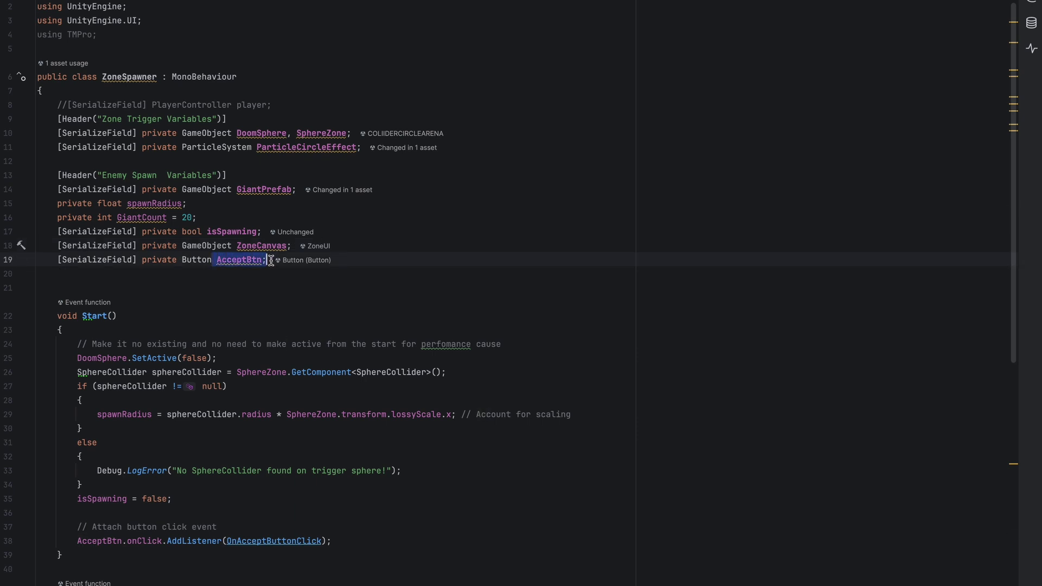
# Step: In the Start method, examine the line deactivating DoomSphere and the one fetching the SphereCollider component from SphereZone
pyautogui.click(161, 330)
pyautogui.scroll(-3, 109, 407)
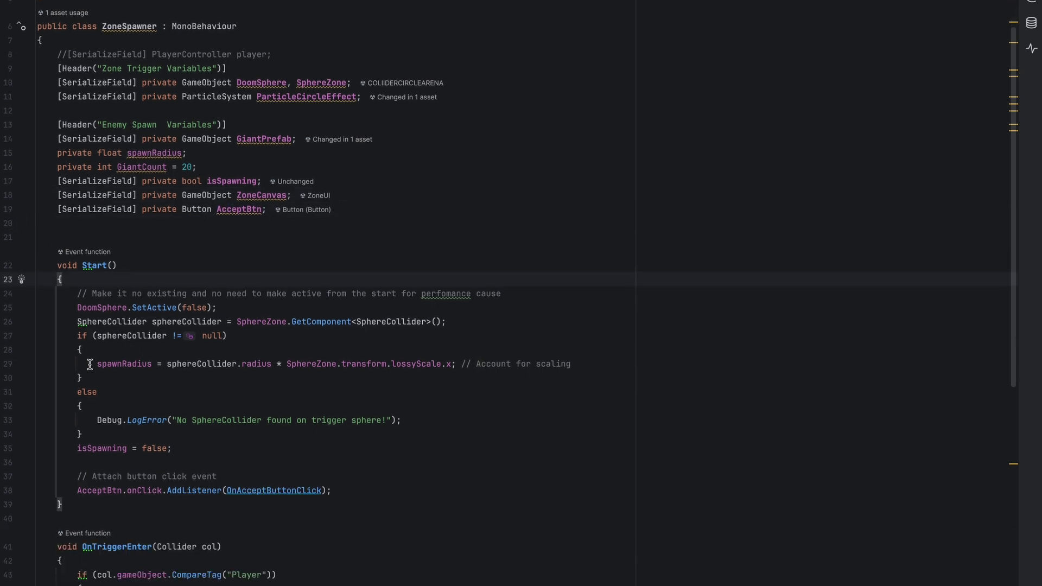
pyautogui.moveTo(74, 277); pyautogui.dragTo(222, 276)
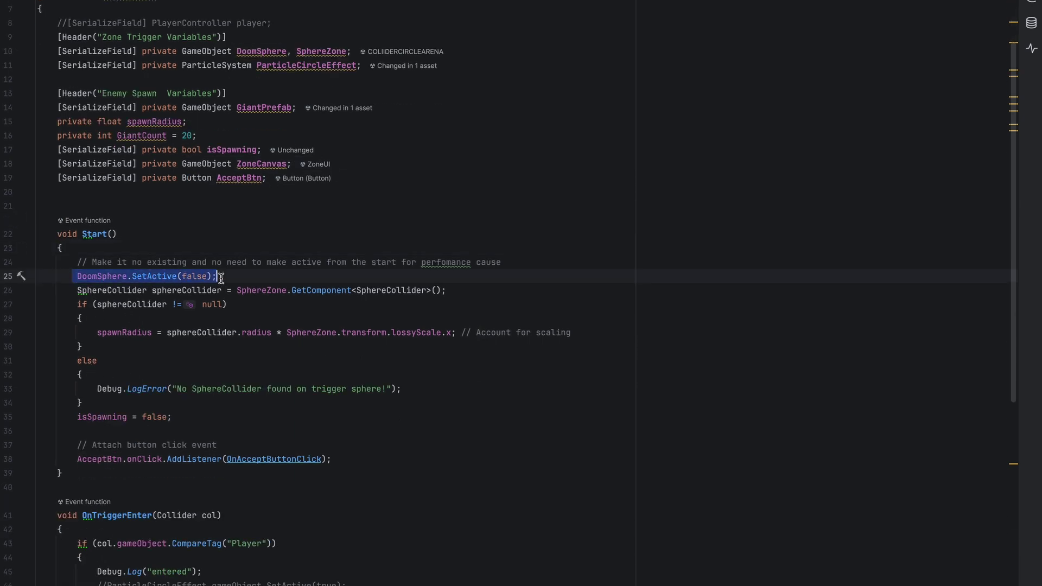
pyautogui.click(226, 276)
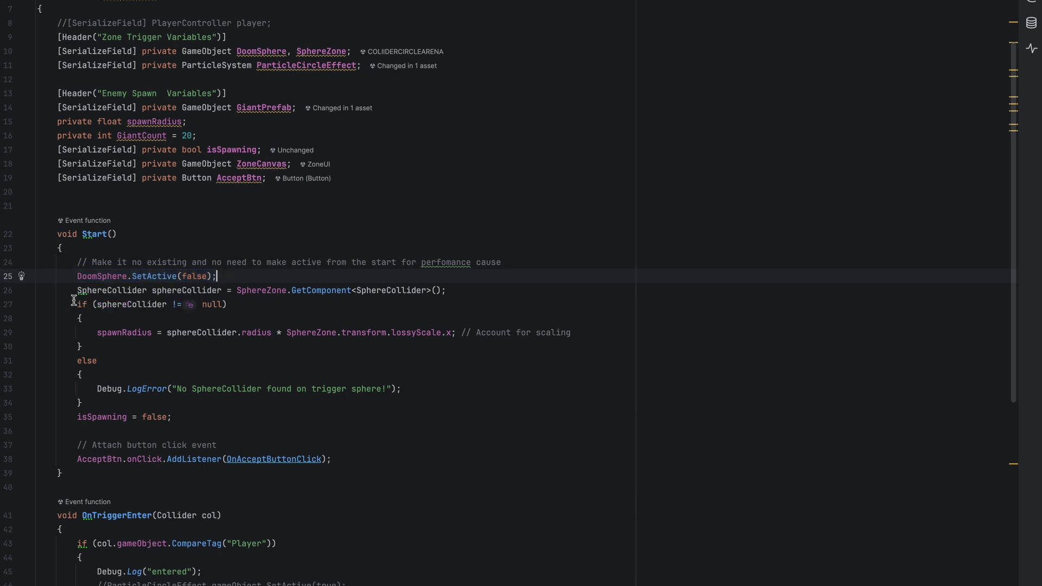
pyautogui.moveTo(76, 290); pyautogui.dragTo(223, 291)
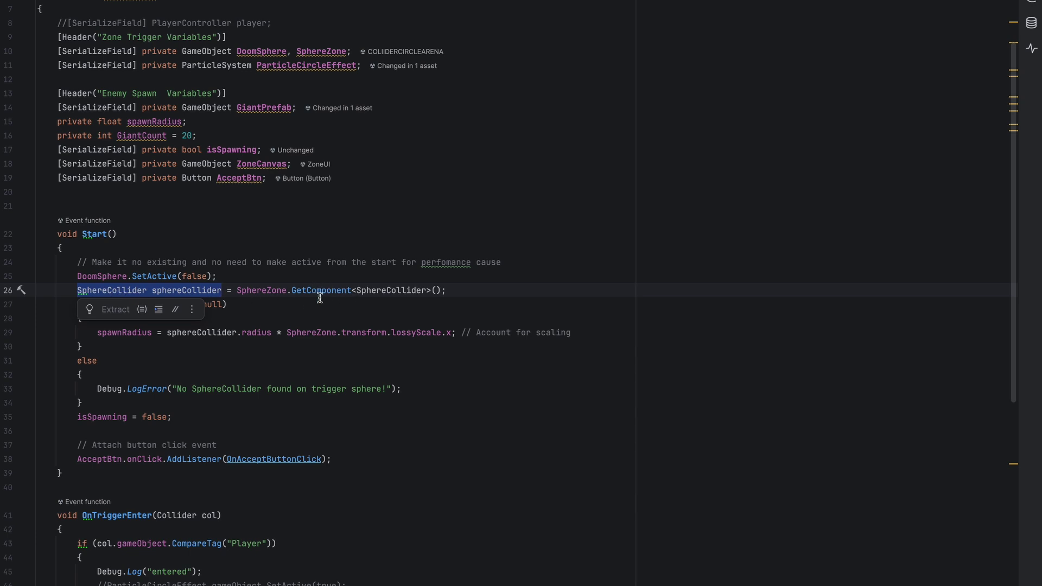
pyautogui.click(241, 292)
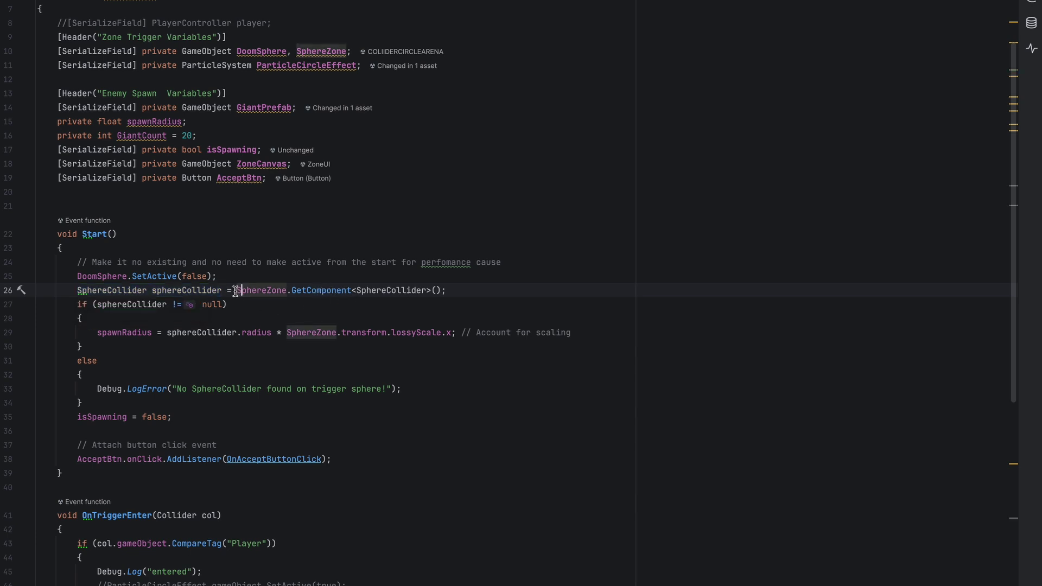
pyautogui.moveTo(241, 291); pyautogui.dragTo(450, 295)
pyautogui.press('Escape')
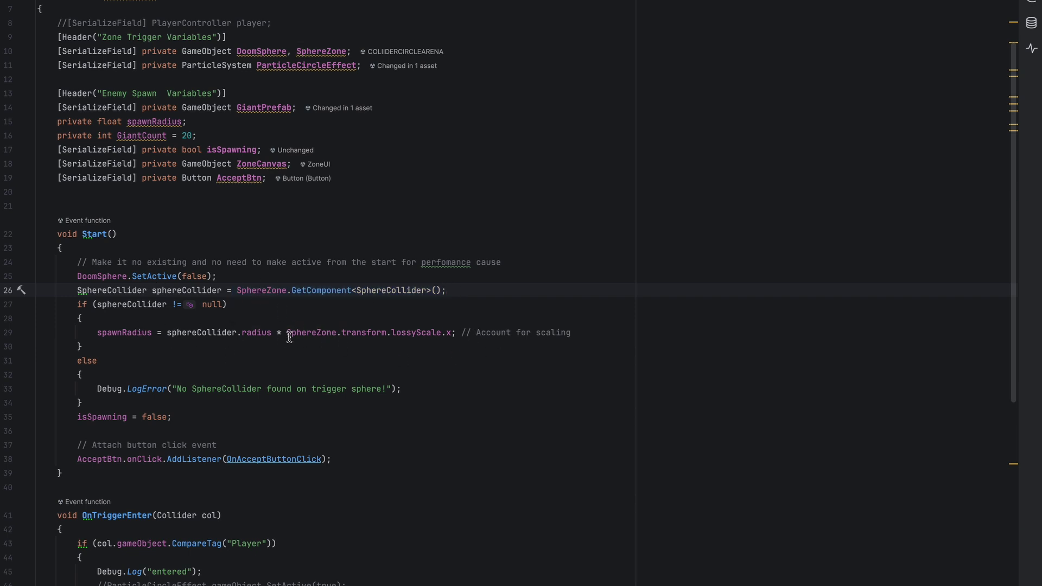
# Step: Examine the sphereCollider null check in Start, covering the spawnRadius calculation with lossyScale.x and the else branch logging an error
pyautogui.moveTo(74, 305); pyautogui.dragTo(99, 344)
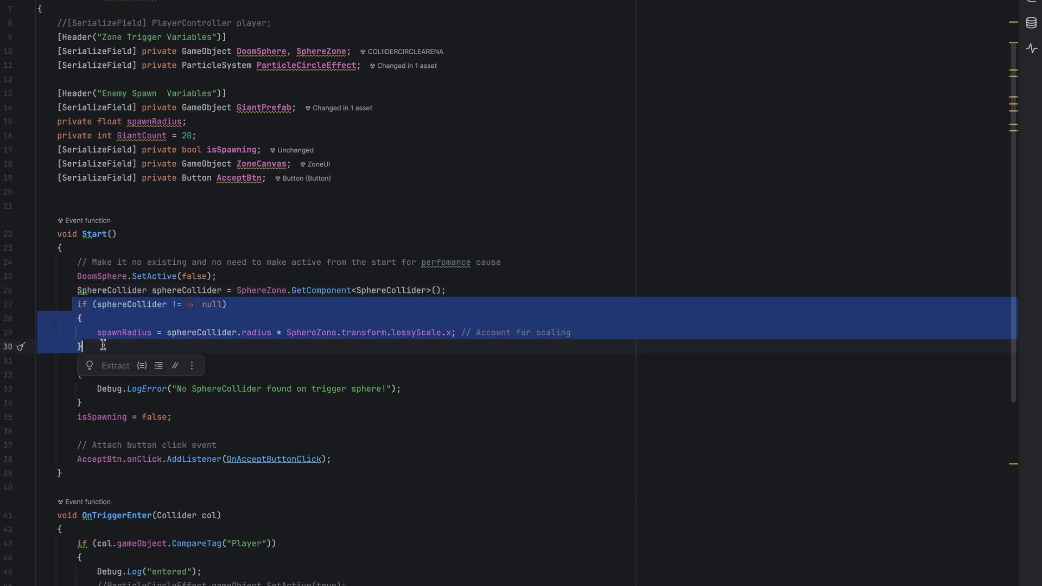
pyautogui.click(103, 345)
pyautogui.moveTo(97, 332); pyautogui.dragTo(451, 335)
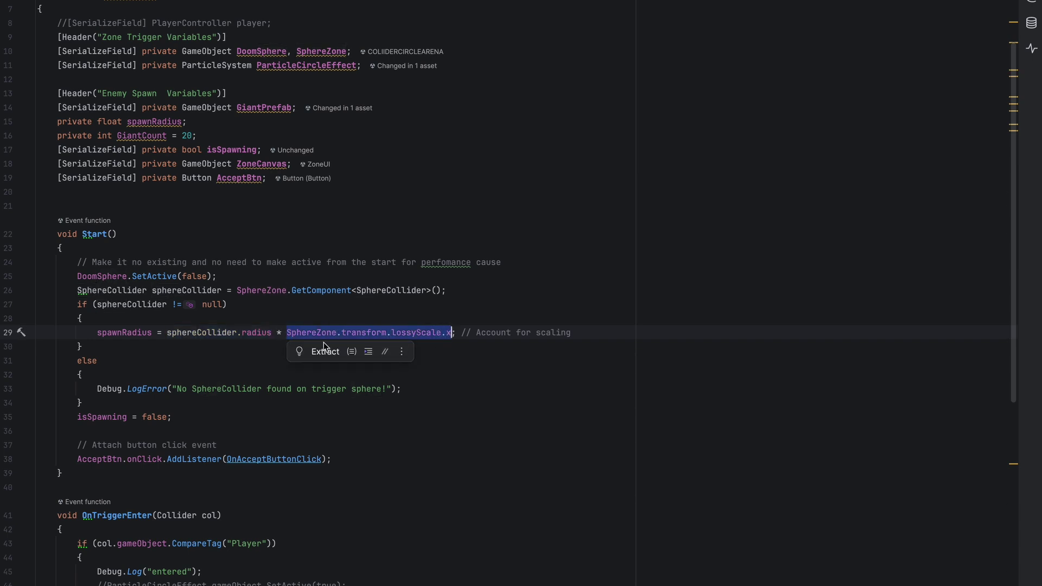
pyautogui.click(256, 348)
pyautogui.moveTo(78, 362); pyautogui.dragTo(95, 399)
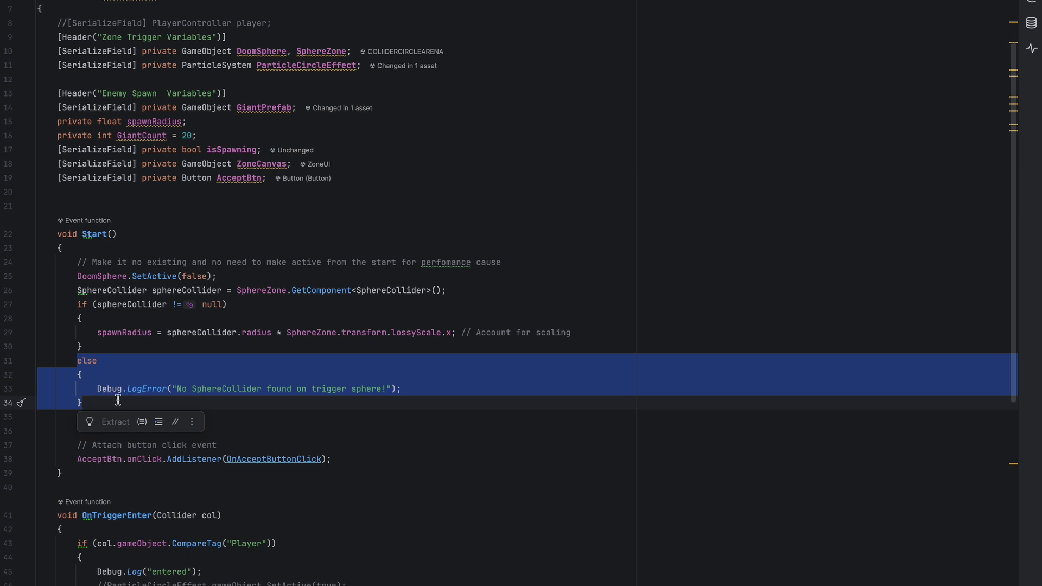
pyautogui.click(118, 402)
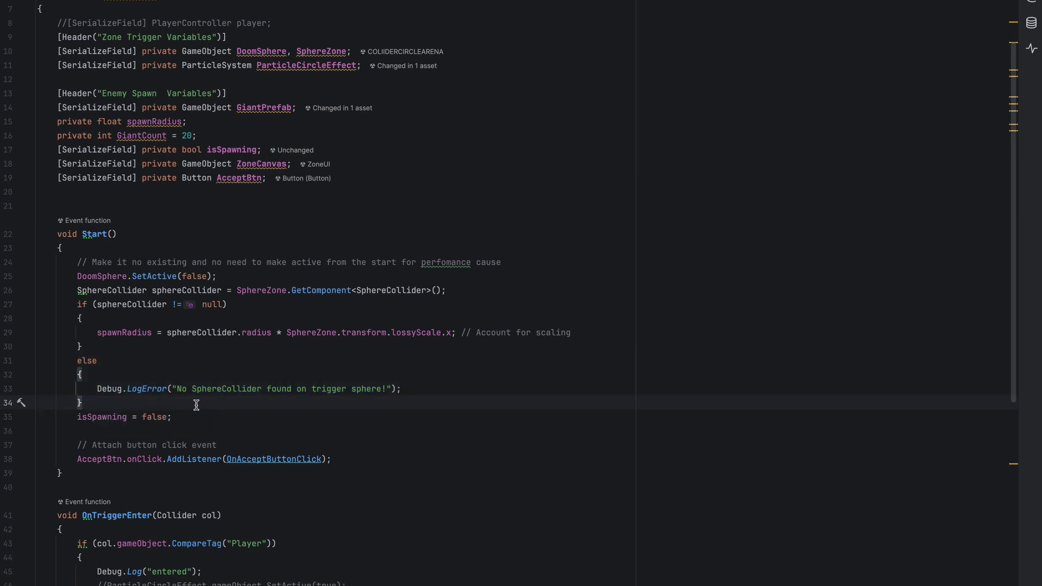
# Step: Examine the isSpawning reset and the AcceptBtn listener for OnAcceptButtonClick at the end of Start
pyautogui.moveTo(77, 417); pyautogui.dragTo(193, 419)
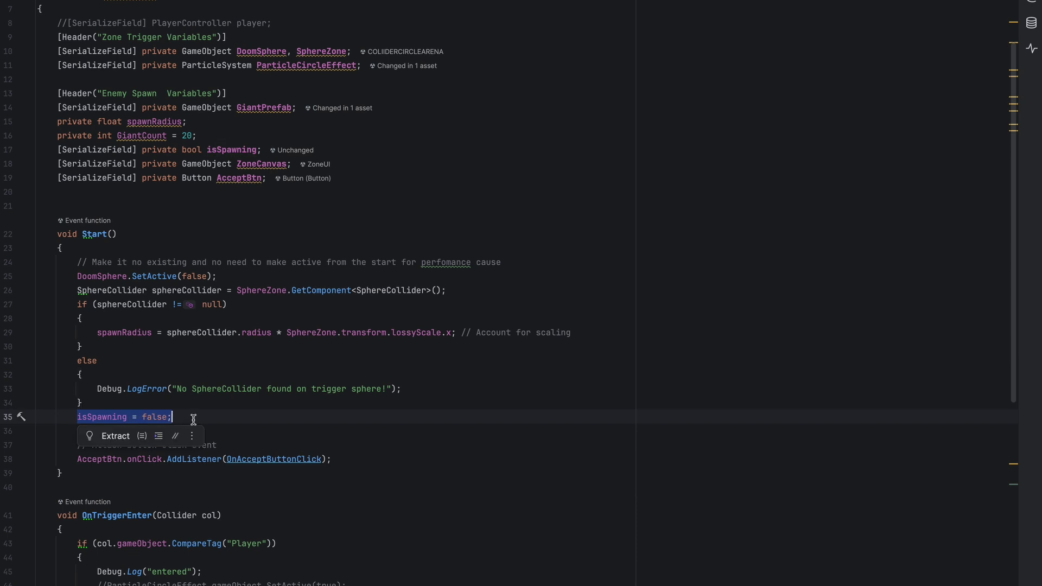
pyautogui.click(192, 418)
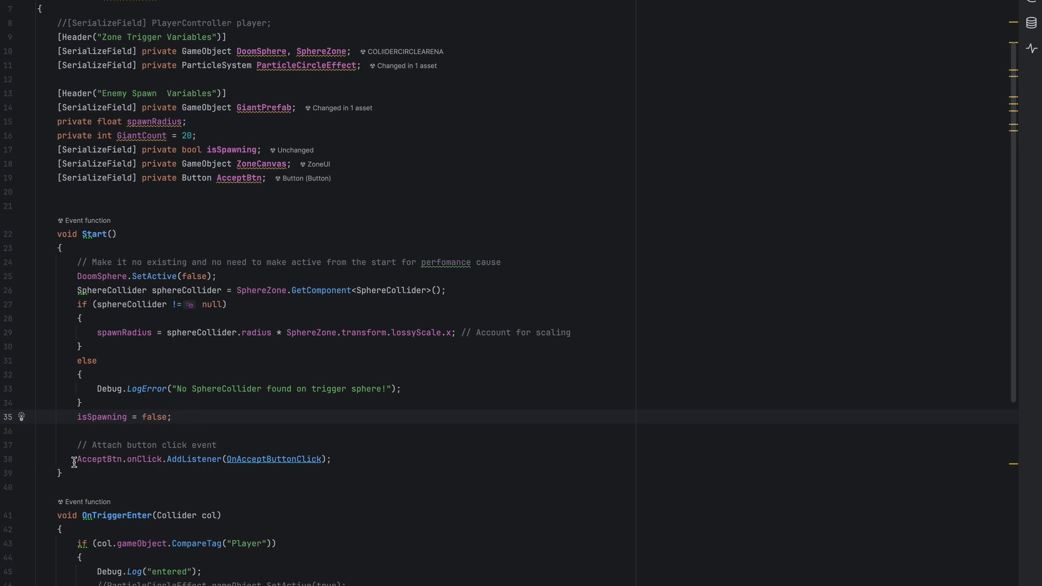
pyautogui.moveTo(74, 460); pyautogui.dragTo(331, 462)
pyautogui.click(332, 462)
# Step: Review the OnTriggerEnter method, examining its "Player" tag comparison and the "entered" debug log line
pyautogui.scroll(-6, 347, 459)
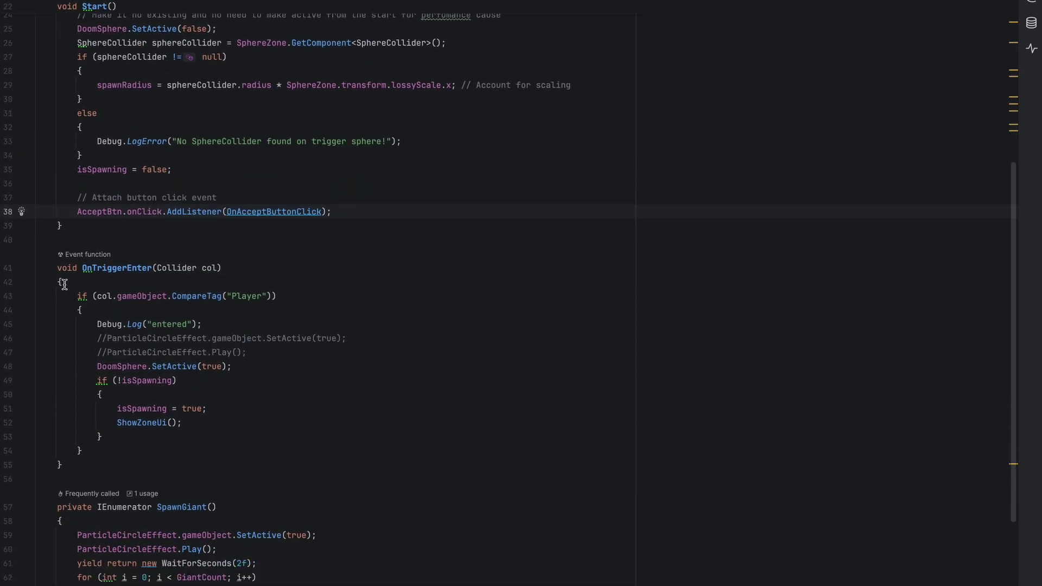
pyautogui.moveTo(52, 266); pyautogui.dragTo(74, 454)
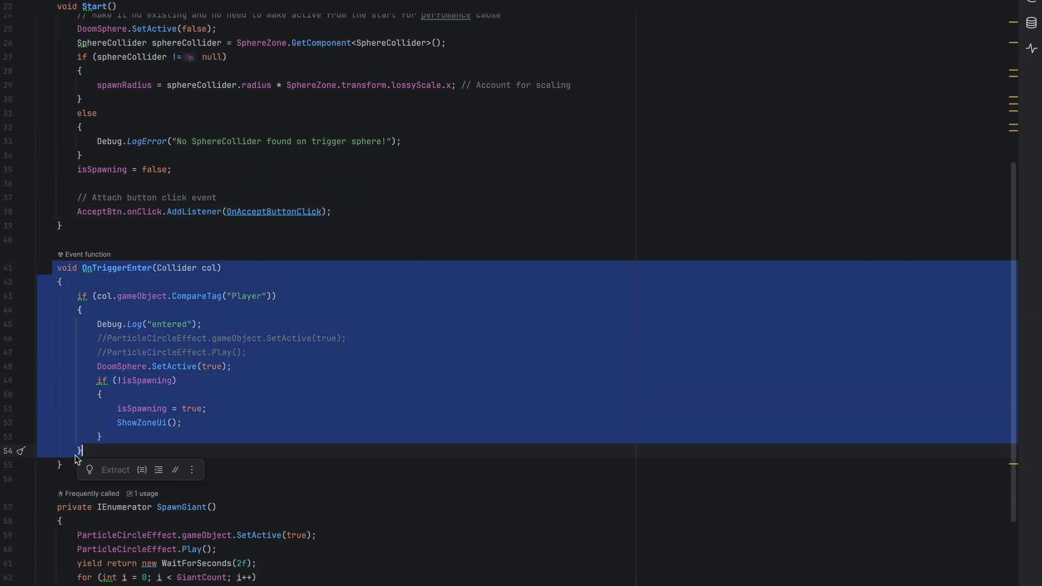
pyautogui.click(69, 462)
pyautogui.moveTo(52, 266); pyautogui.dragTo(90, 460)
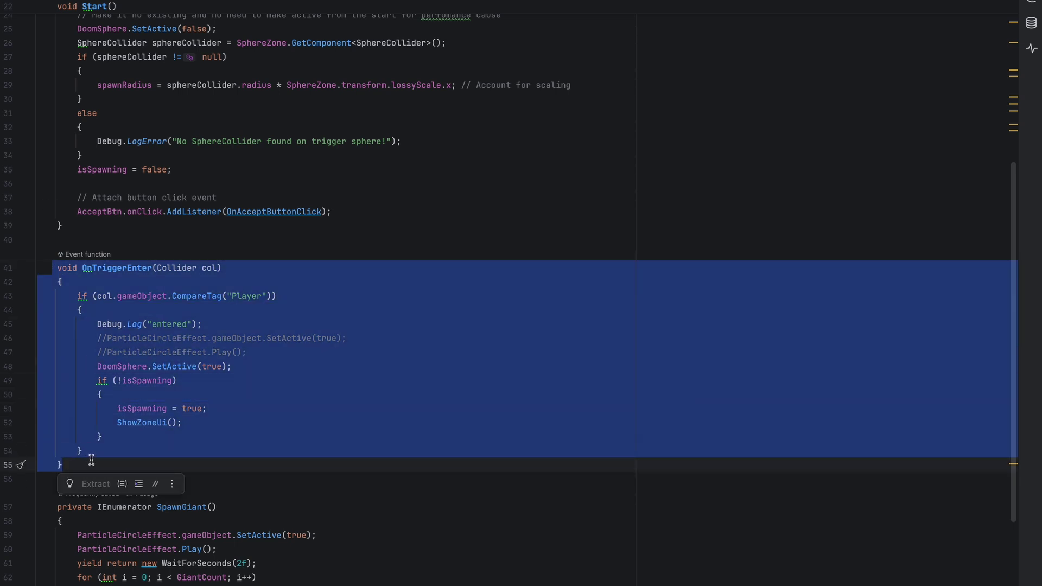
pyautogui.click(94, 467)
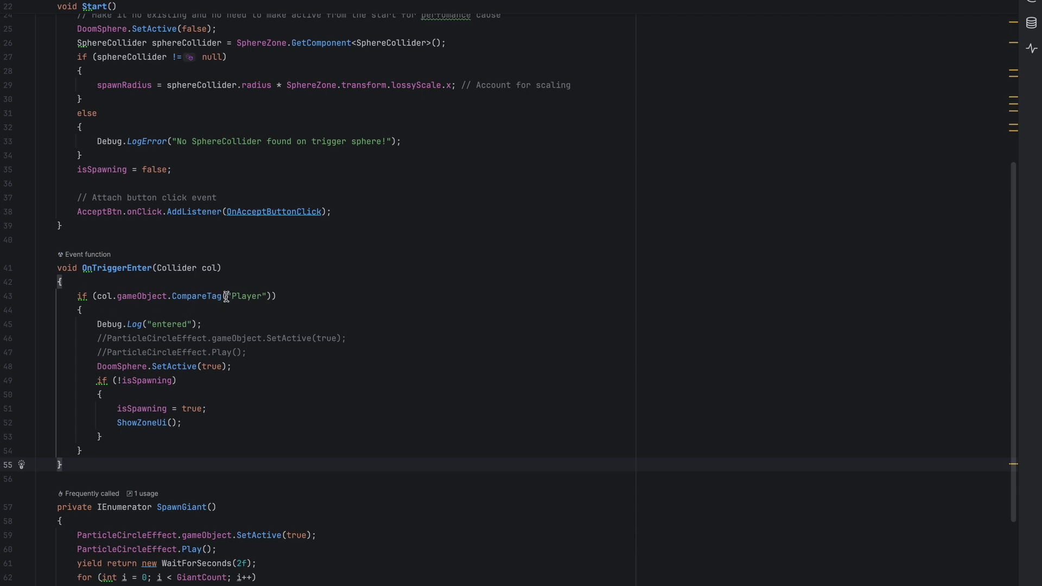
pyautogui.moveTo(227, 297); pyautogui.dragTo(268, 297)
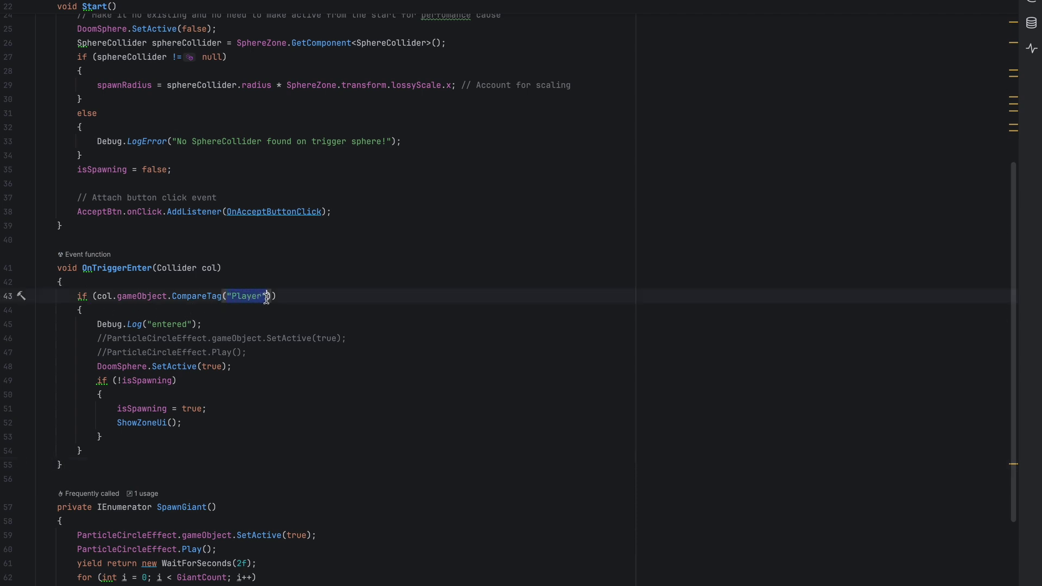
pyautogui.moveTo(97, 325); pyautogui.dragTo(207, 323)
pyautogui.click(153, 311)
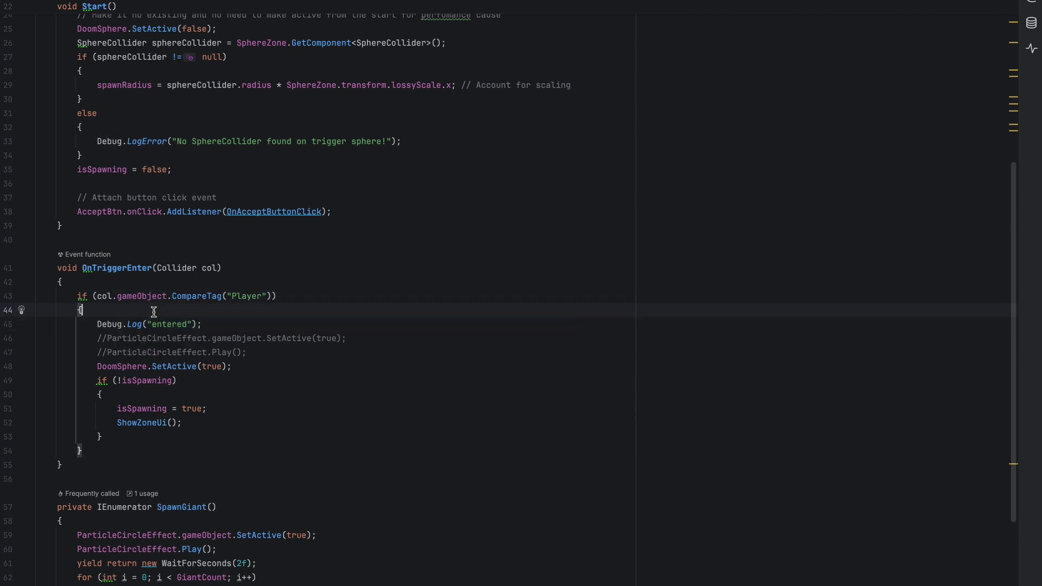
pyautogui.click(230, 326)
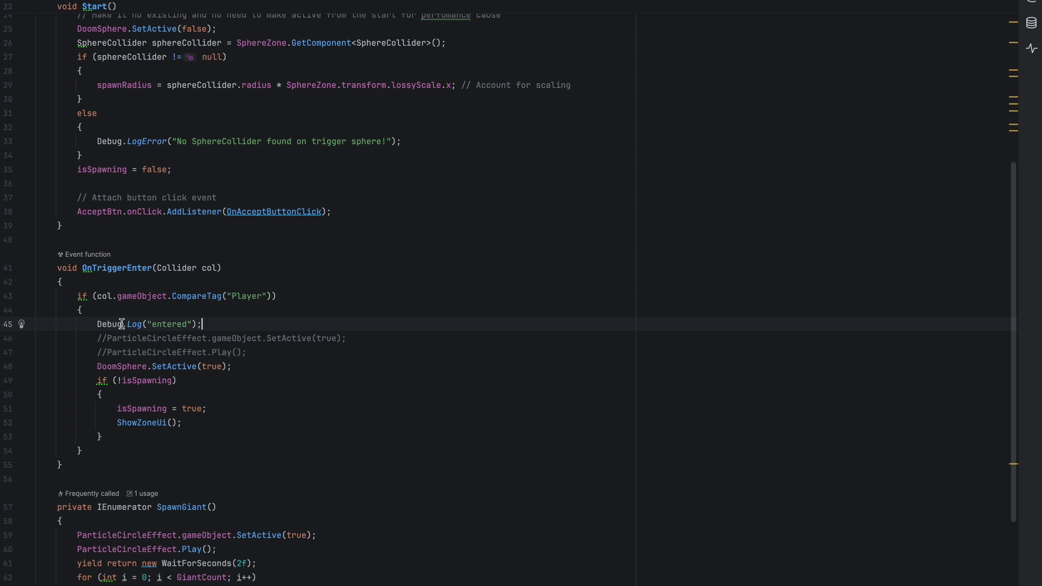
# Step: After DoomSphere.SetActive(true) in OnTriggerEnter, add the comment "// WE ACTIVATE THE HALF SPHERE SO PLAYER CANNOT MOVE OUT OR RUN"
pyautogui.moveTo(87, 366); pyautogui.dragTo(240, 368)
pyautogui.click(240, 368)
pyautogui.write('// WE ACTIVA')
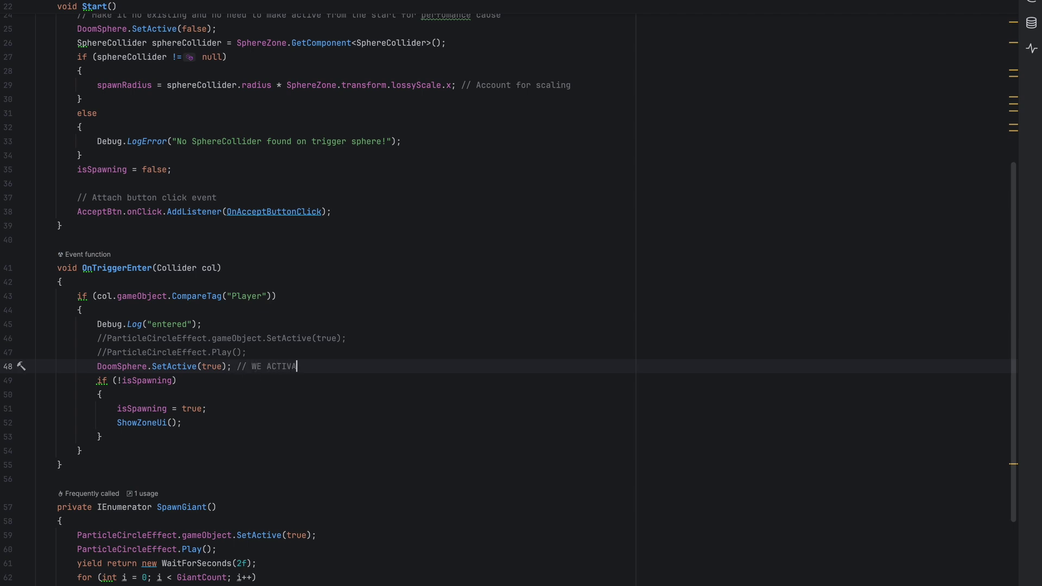
pyautogui.write('TE THE HALF SPHERE SO PLAYER CANNOT MOVE OUT OR RUN')
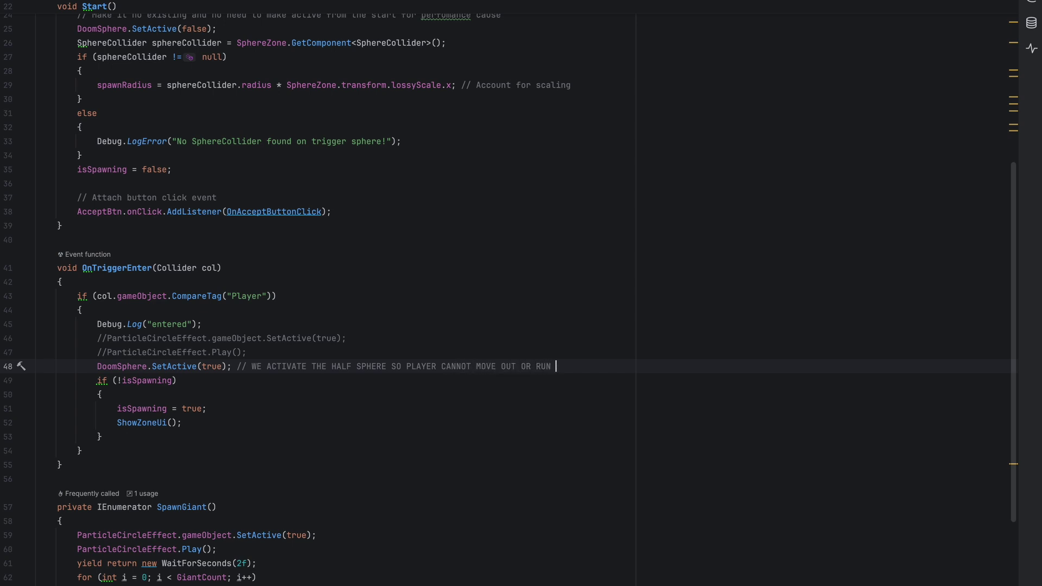
pyautogui.press('capslock')
# Step: Examine the if (!isSpawning) block in OnTriggerEnter, covering the isSpawning = true assignment and the ShowZoneUi() call
pyautogui.moveTo(90, 380); pyautogui.dragTo(117, 435)
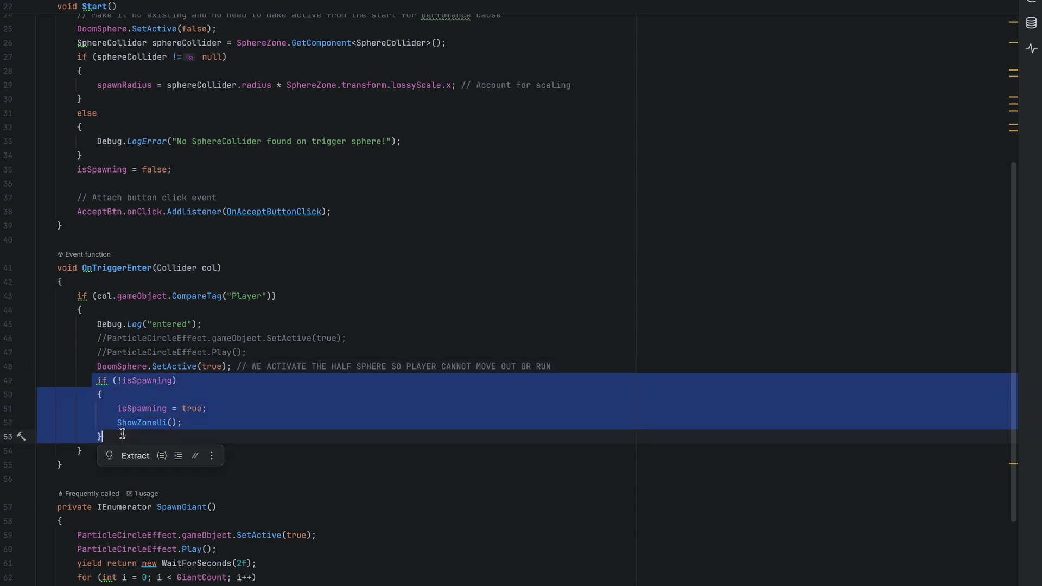
pyautogui.click(123, 434)
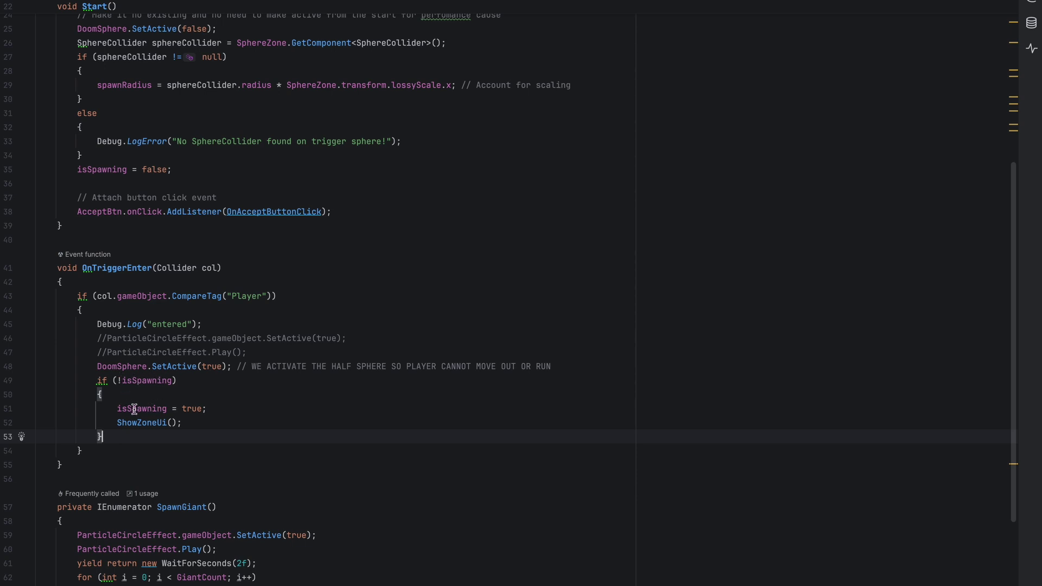
pyautogui.moveTo(118, 409); pyautogui.dragTo(223, 407)
pyautogui.moveTo(116, 422); pyautogui.dragTo(191, 422)
# Step: Inside the if (!isSpawning) block, start the comment "// IF WE DON'T HAVE A BOOL CHECK ALL THE TIME THE PLAYER IS ISNDIDE THE TRIGGER"
pyautogui.click(190, 394)
pyautogui.press('Return')
pyautogui.write('// IF')
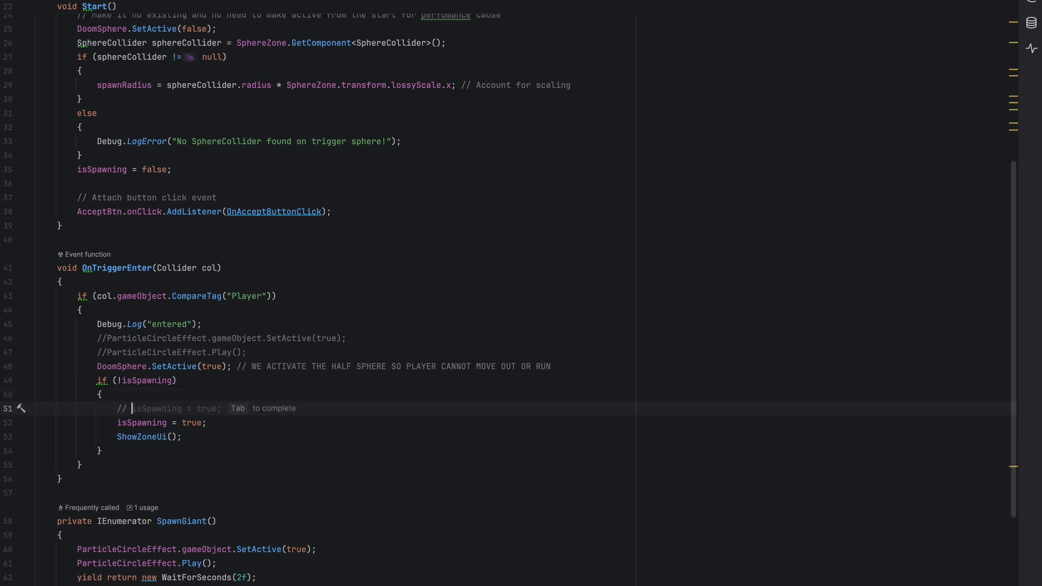
pyautogui.write(" WE DON'T HAVE")
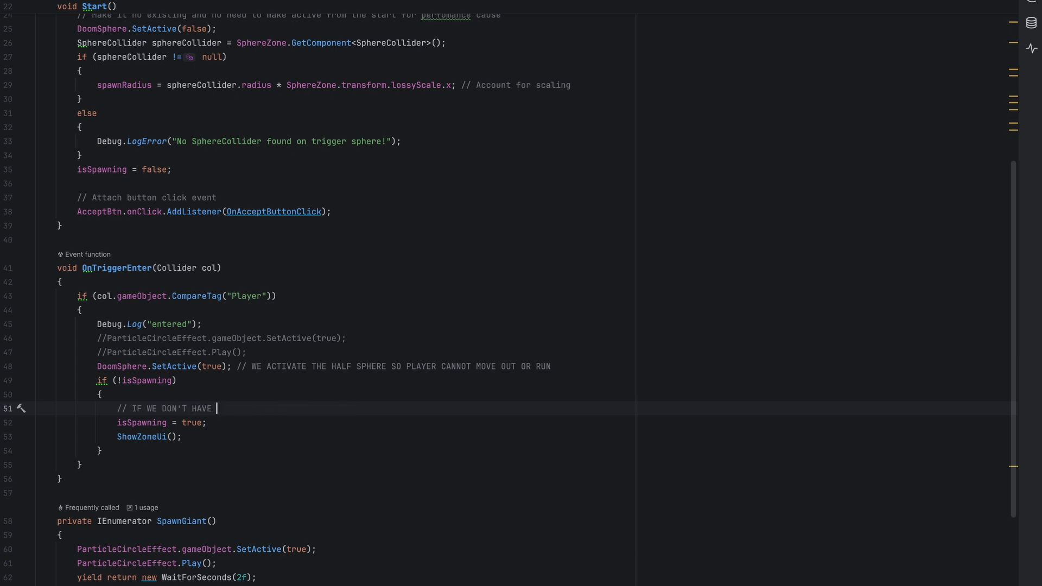
pyautogui.write(' A BOOL CJ')
pyautogui.write('EC')
pyautogui.press('BackSpace')
pyautogui.press('BackSpace')
pyautogui.press('BackSpace')
pyautogui.write('HECK THE')
pyautogui.press('BackSpace')
pyautogui.press('BackSpace')
pyautogui.press('BackSpace')
pyautogui.press('BackSpace')
pyautogui.write('ALL THE TIME THE PLAYER IS')
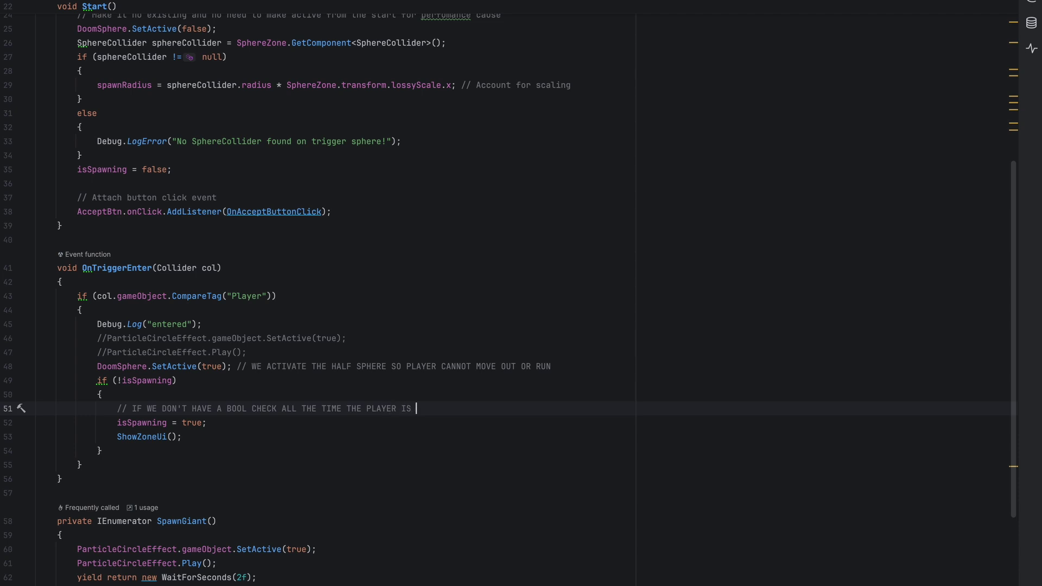
pyautogui.write(' ISNDIDE THE TRIGGER')
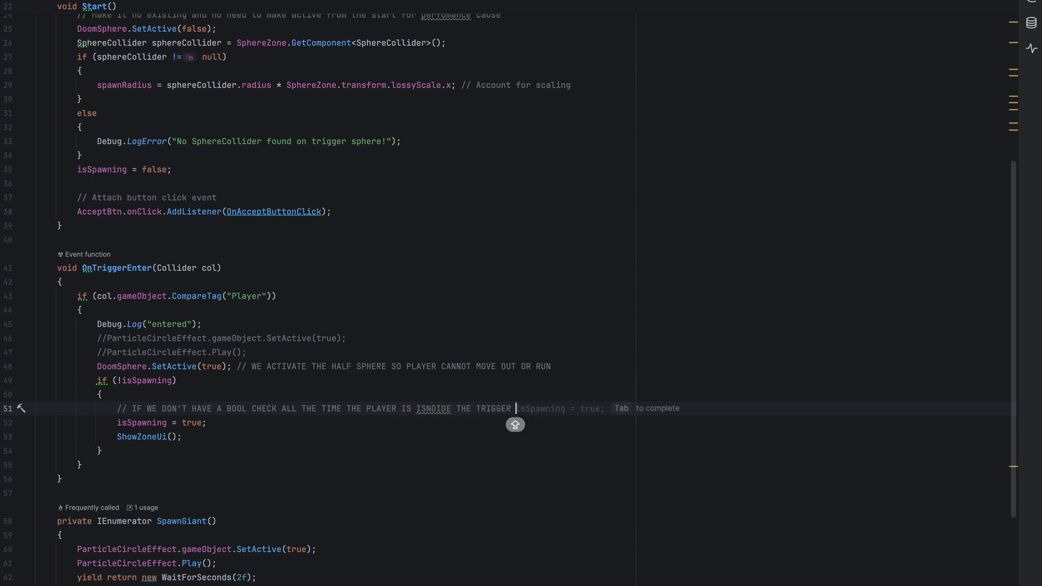
# Step: Continue the comment in the isSpawning block with "THE START COROUTINE WILL KEEP FIRING AND IT WILL CAUSE"
pyautogui.write(' THE START ')
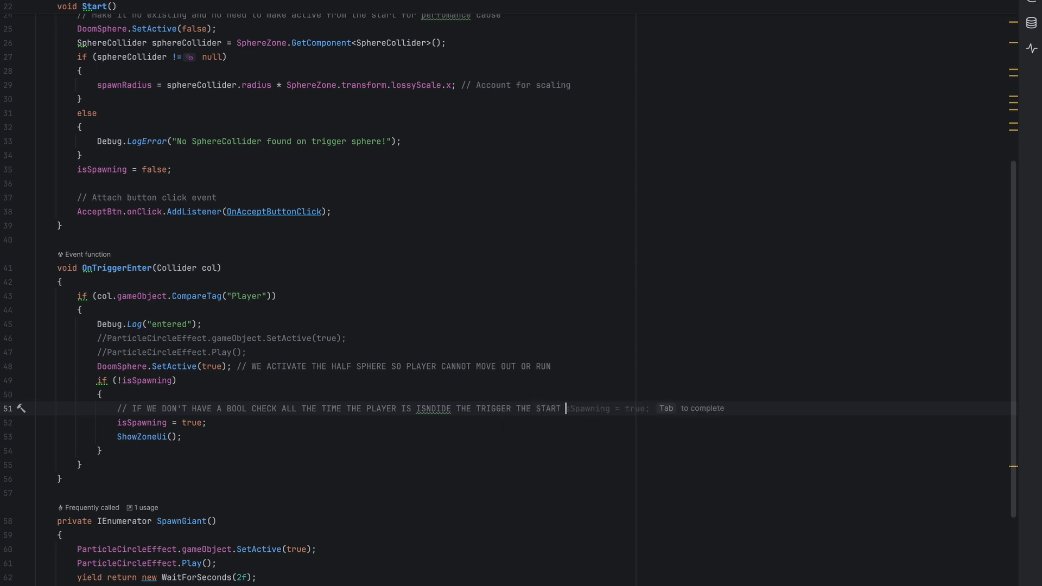
pyautogui.write('COROUTINE WI')
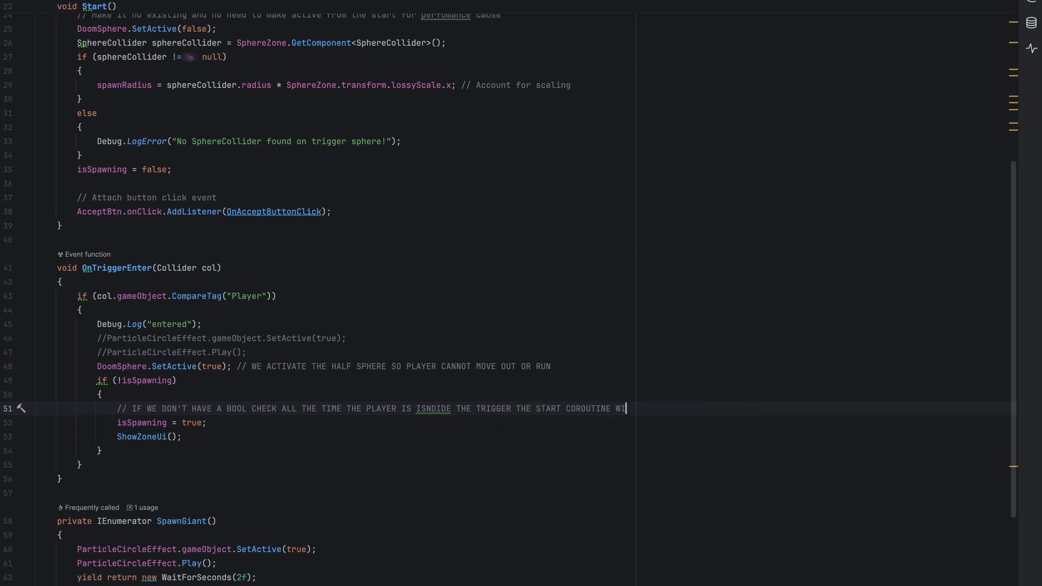
pyautogui.write('LL KEEP ')
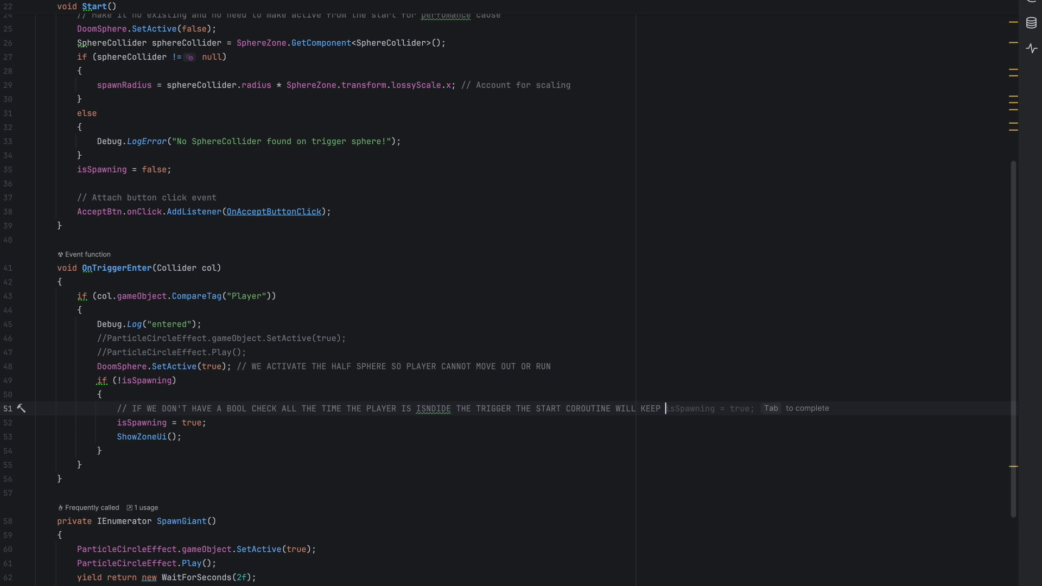
pyautogui.write('FIRING ')
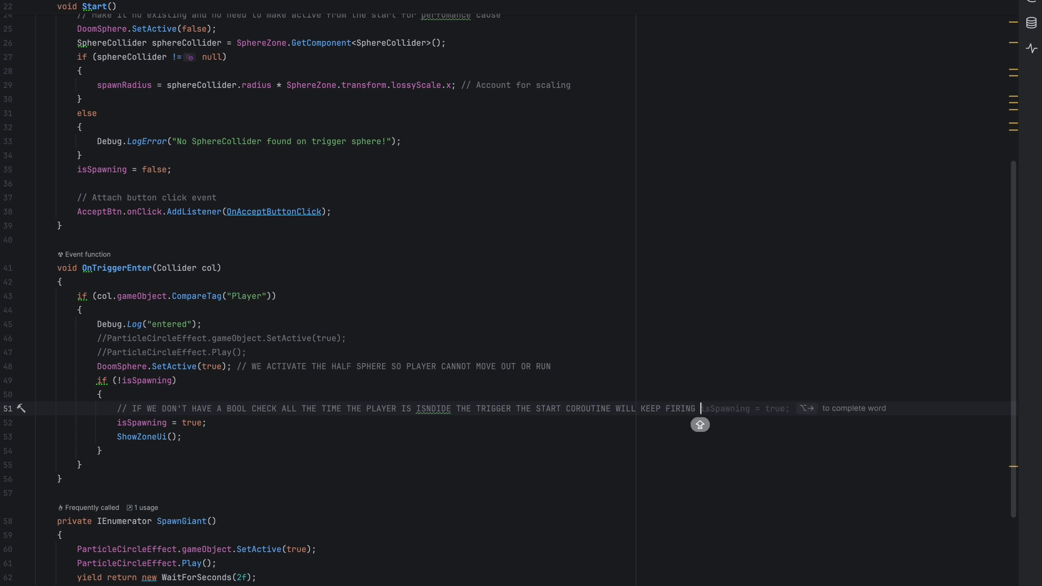
pyautogui.write('AND IT ')
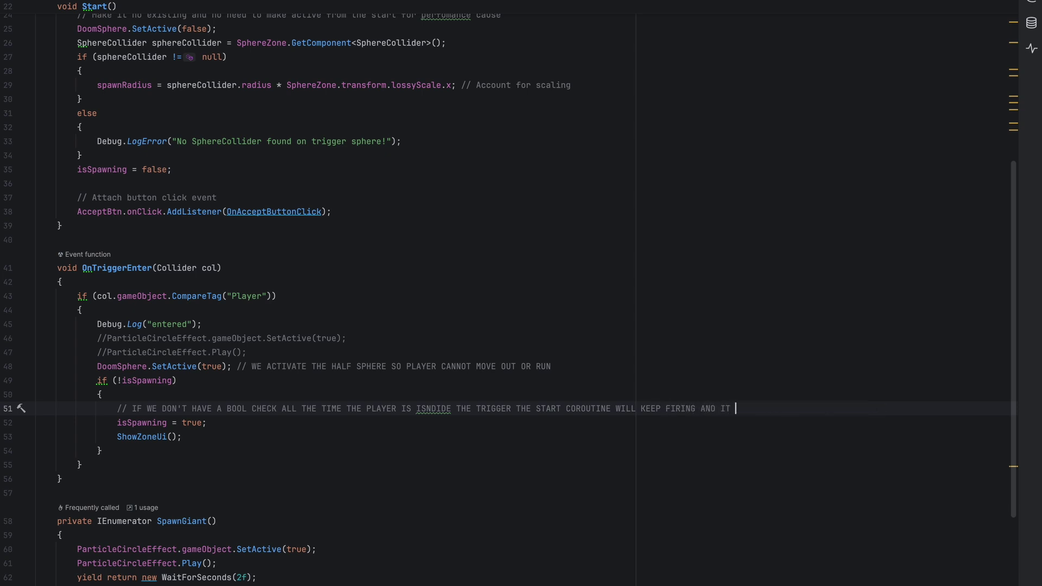
pyautogui.write('WILLCAU')
pyautogui.press('BackSpace')
pyautogui.write('CA')
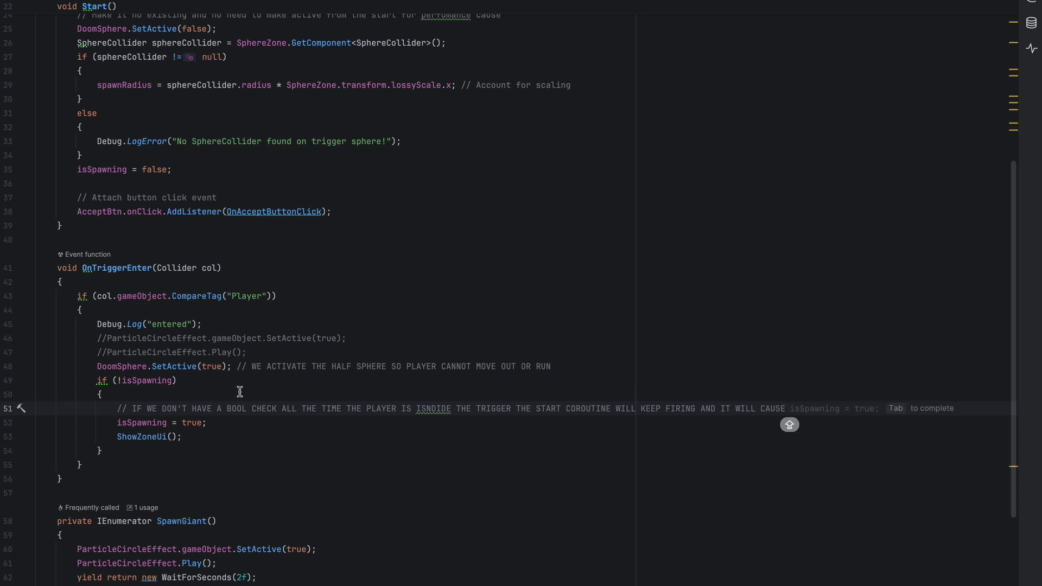
# Step: Add a second comment line above isSpawning = true reading "// THOUSAND OF GIANT TO SPAWN"
pyautogui.press('Return')
pyautogui.write('// T')
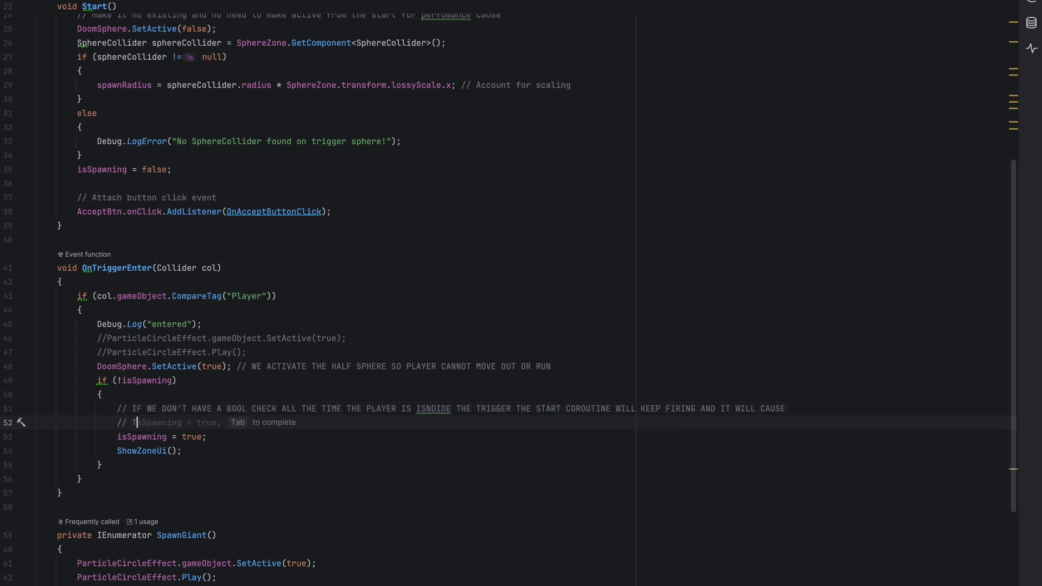
pyautogui.write('HOUSAND OF G')
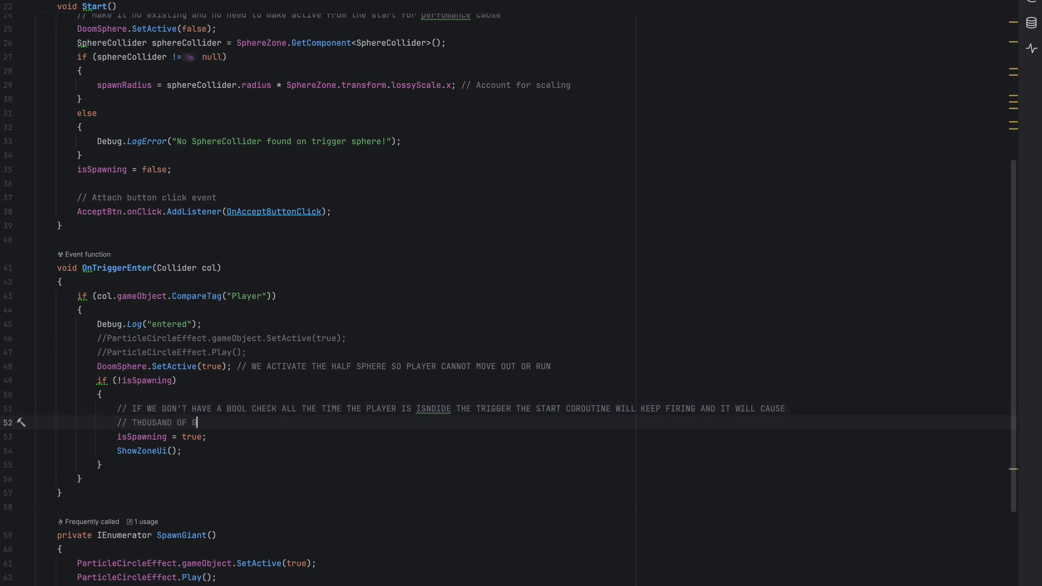
pyautogui.write('IANT TO SPAWN')
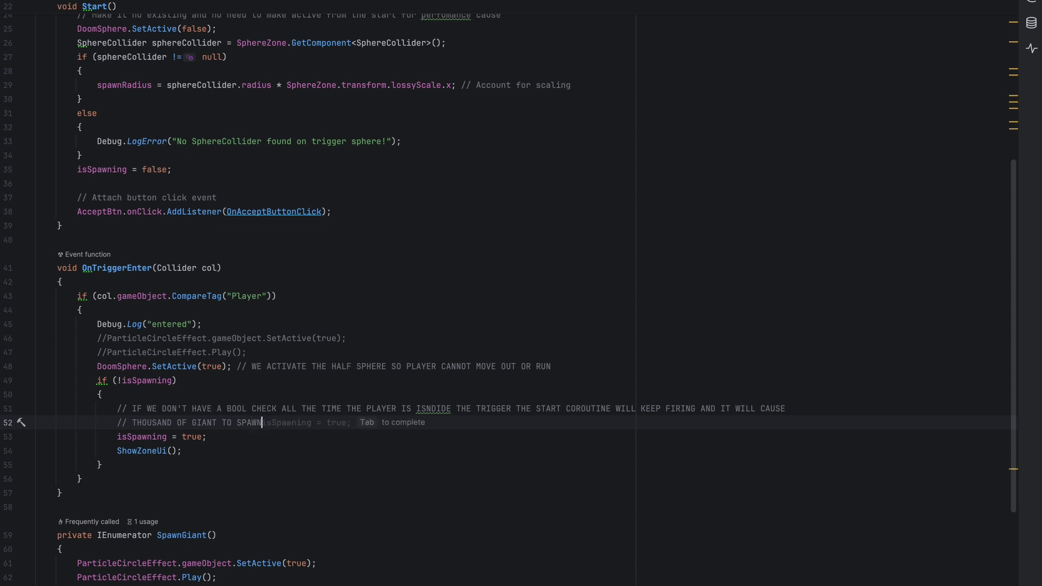
pyautogui.click(158, 394)
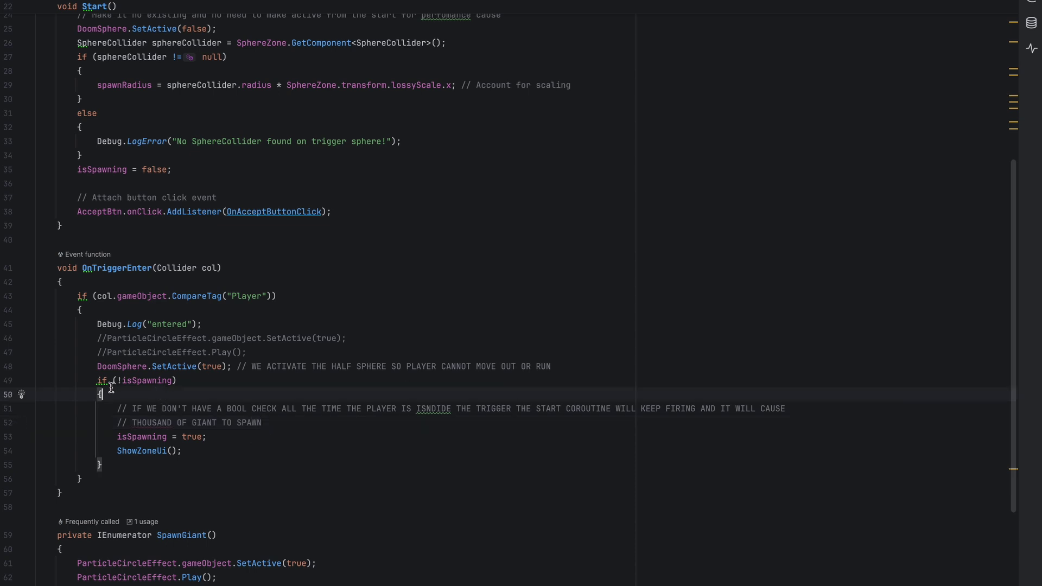
# Step: Review the !isSpawning condition, then go to the ShowZoneUi definition and examine its ZoneCanvas.SetActive(true) line
pyautogui.moveTo(90, 383); pyautogui.dragTo(178, 382)
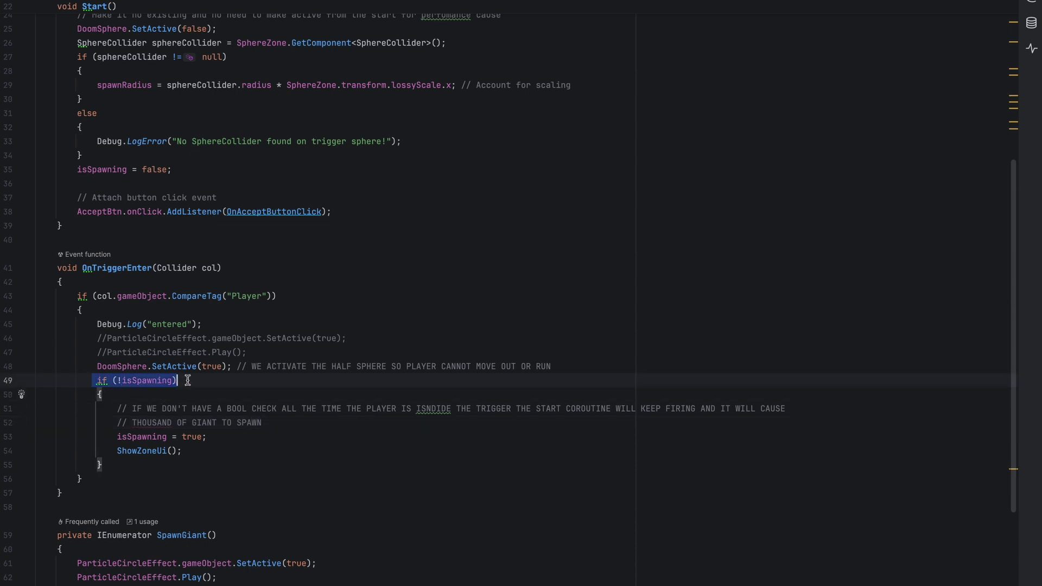
pyautogui.click(113, 450)
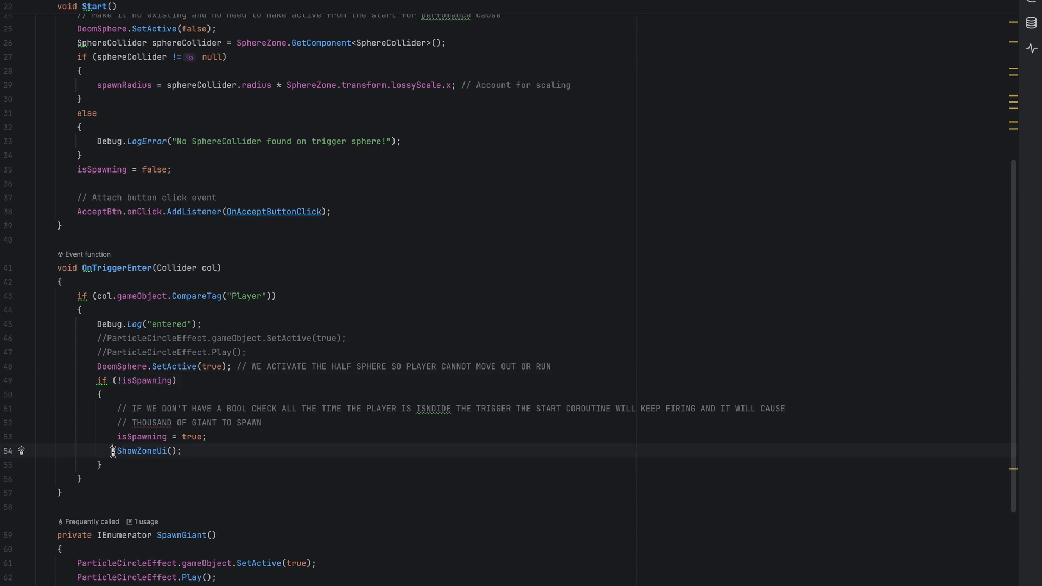
pyautogui.doubleClick(142, 452)
pyautogui.hotkey('ctrl', 'b')
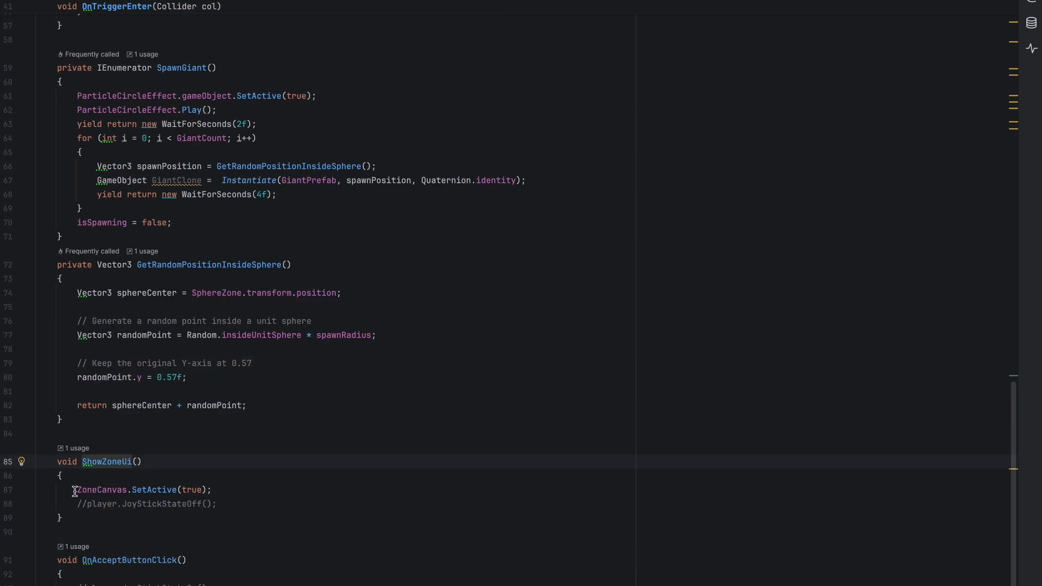
pyautogui.moveTo(74, 492); pyautogui.dragTo(239, 491)
pyautogui.click(236, 490)
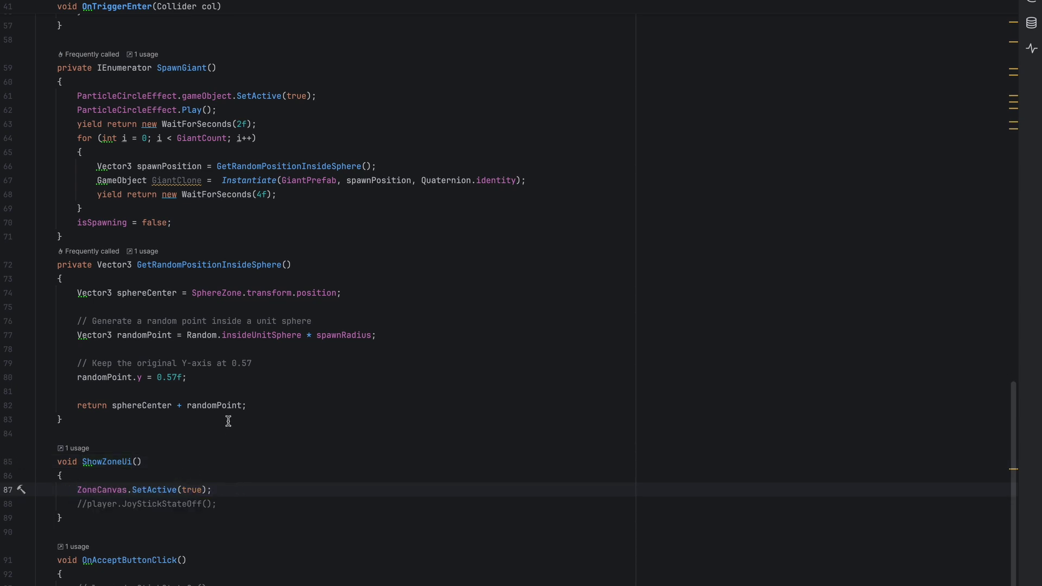
# Step: Examine GetRandomPositionInsideSphere, covering the sphereCenter assignment and the randomPoint calculation from Random.insideUnitSphere and spawnRadius
pyautogui.scroll(1, 228, 422)
pyautogui.moveTo(54, 305); pyautogui.dragTo(62, 460)
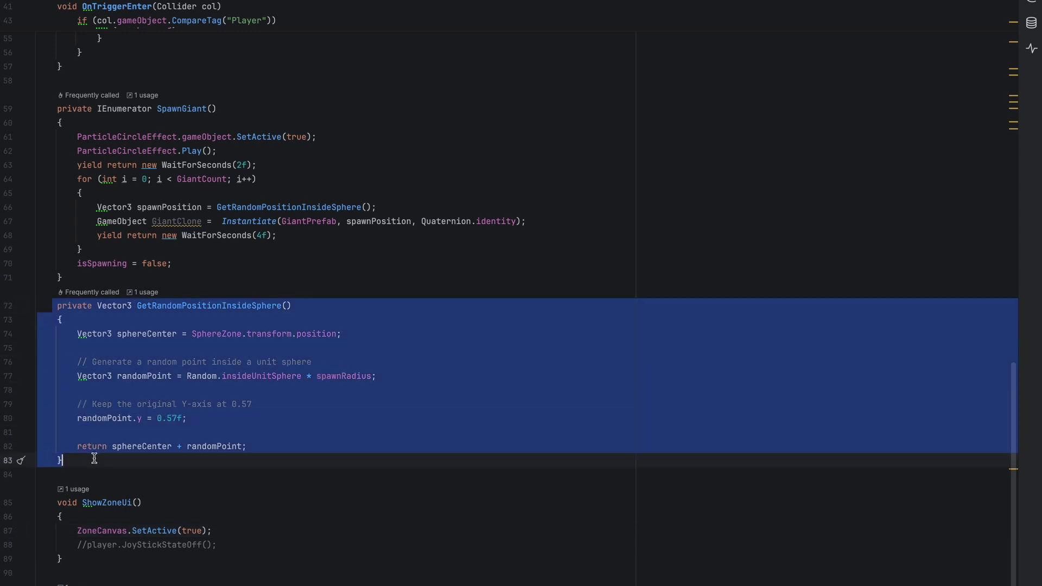
pyautogui.click(93, 319)
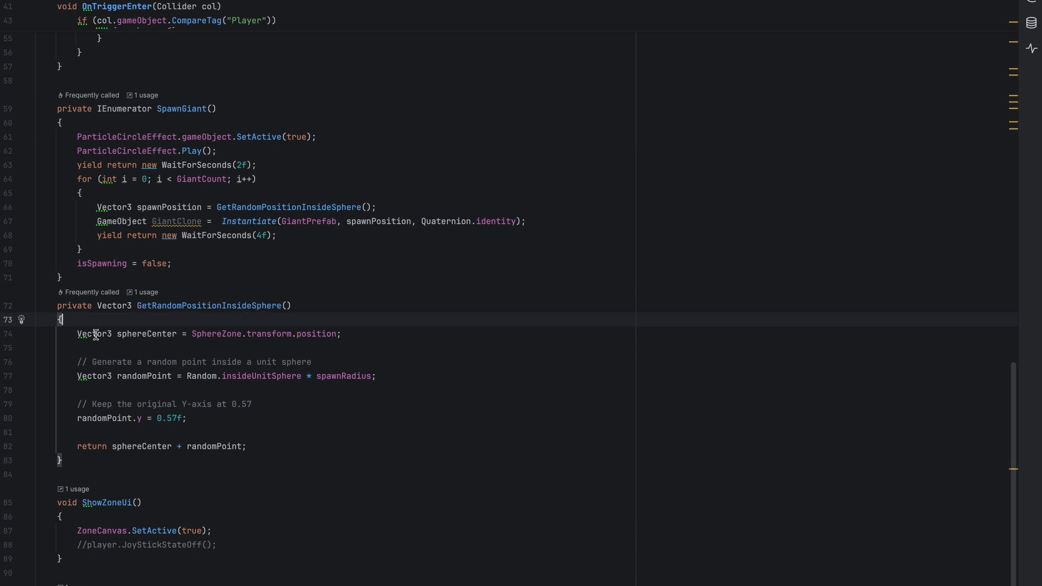
pyautogui.moveTo(75, 335); pyautogui.dragTo(347, 337)
pyautogui.click(346, 336)
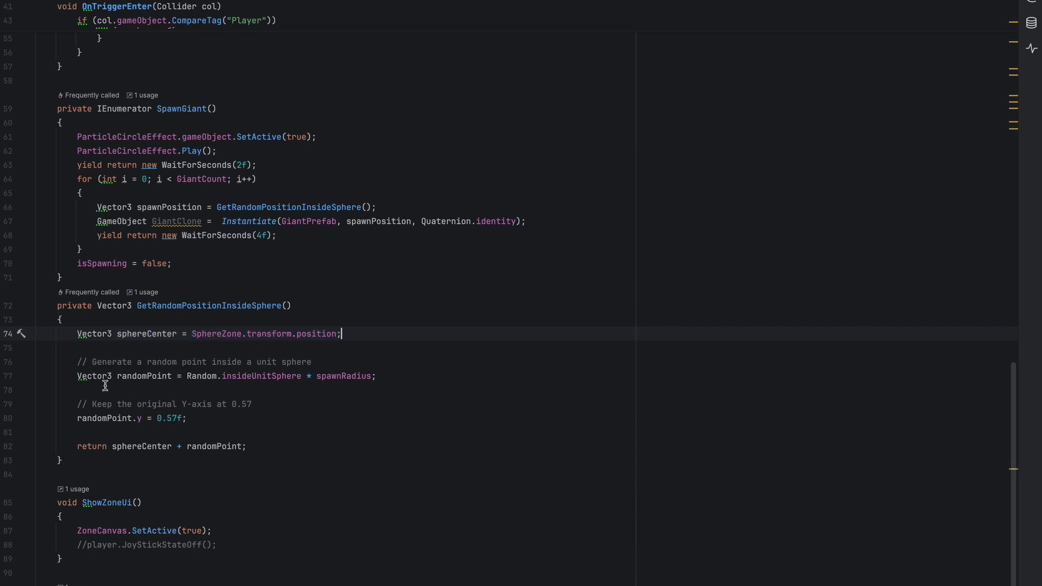
pyautogui.moveTo(74, 378); pyautogui.dragTo(175, 379)
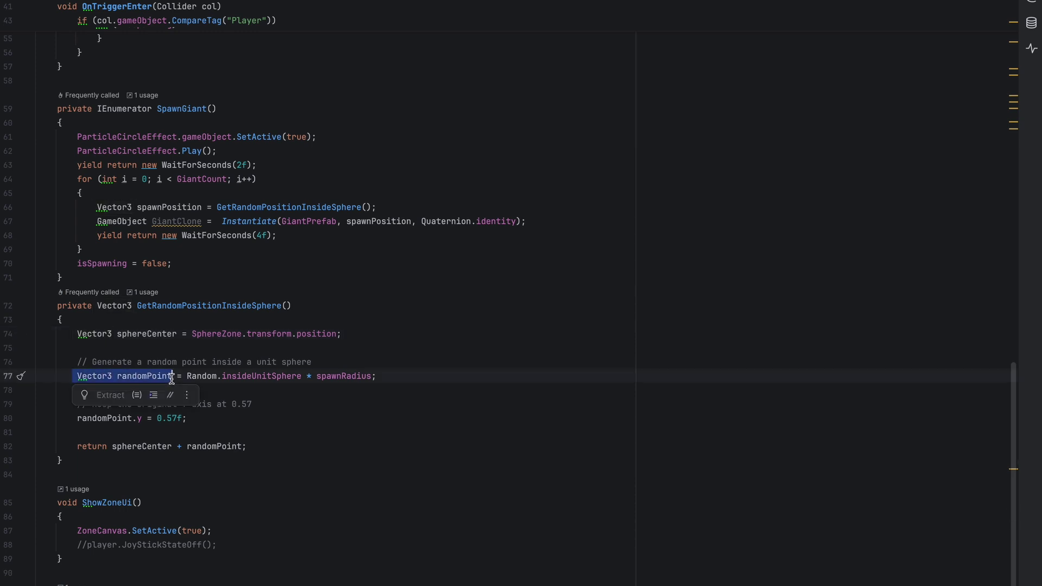
pyautogui.click(206, 376)
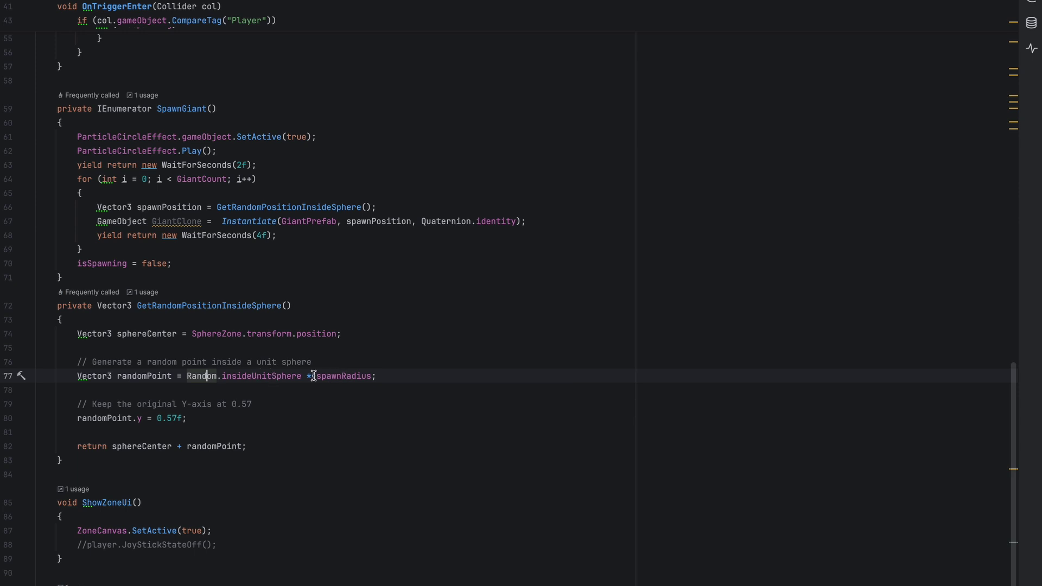
pyautogui.click(378, 376)
# Step: Examine the fixed randomPoint.y height and the return of sphereCenter plus randomPoint
pyautogui.moveTo(76, 418); pyautogui.dragTo(188, 418)
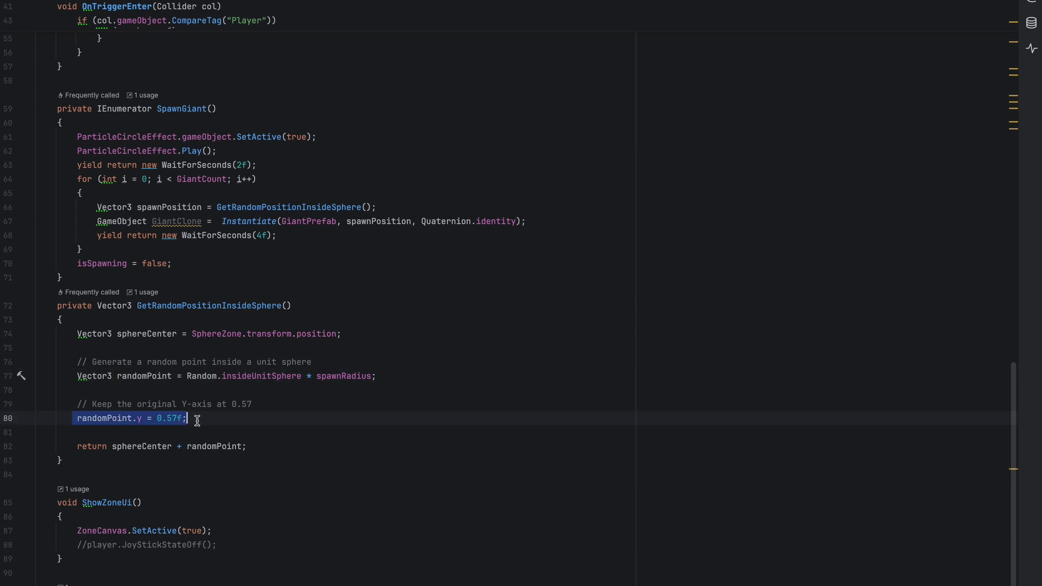
pyautogui.click(204, 416)
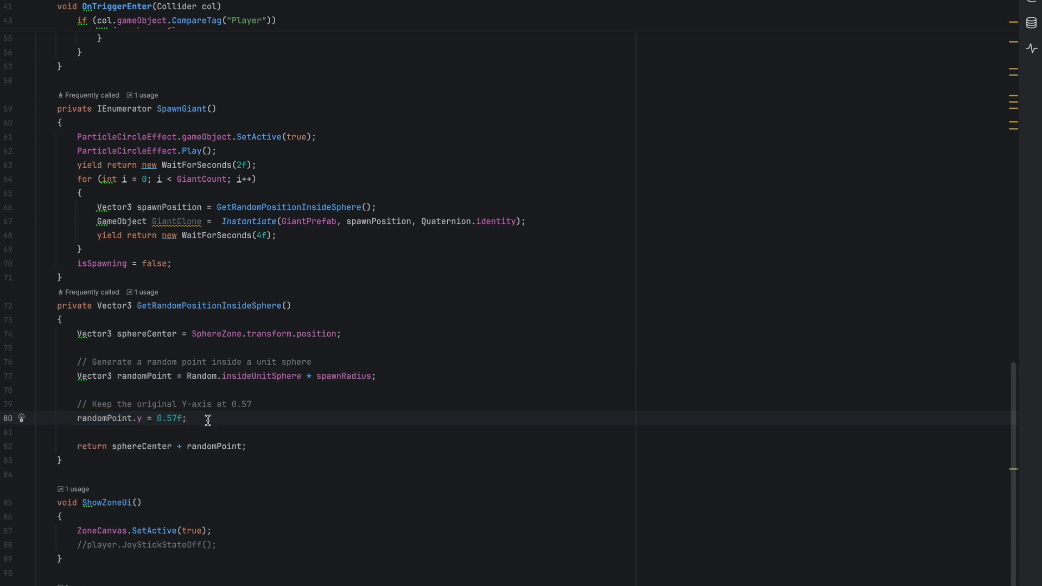
pyautogui.moveTo(72, 447); pyautogui.dragTo(252, 446)
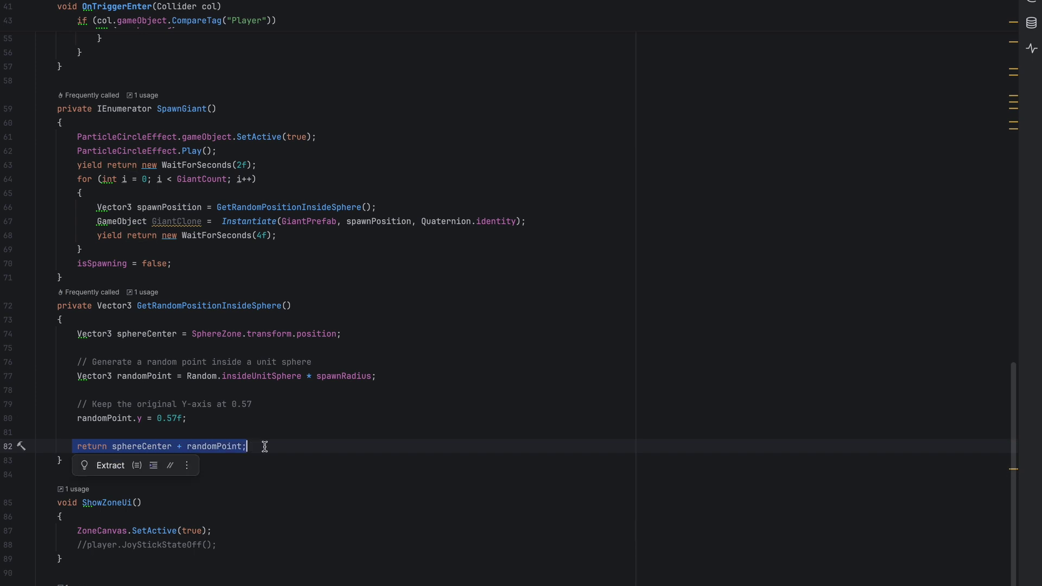
pyautogui.click(254, 446)
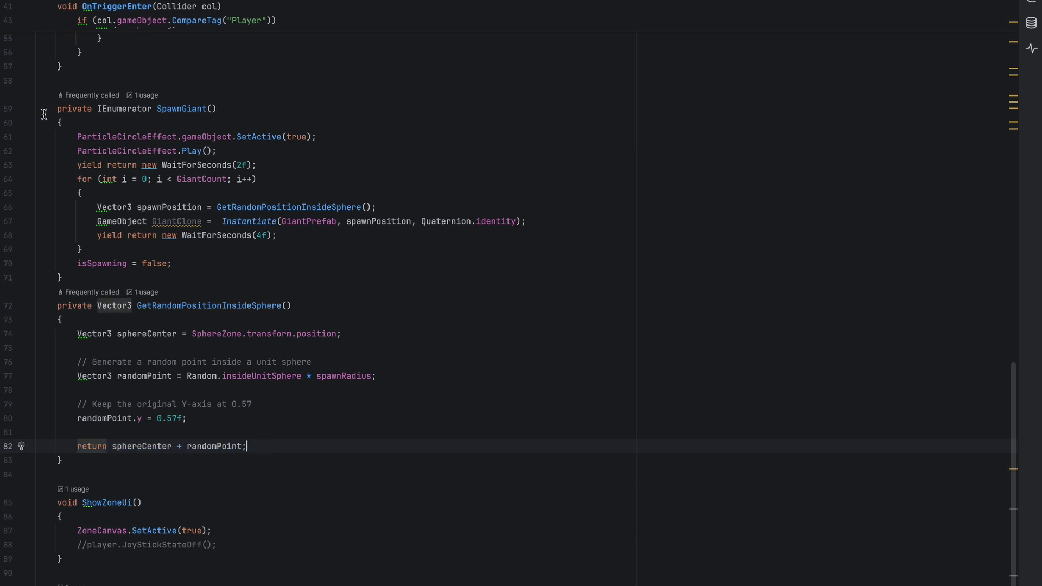
# Step: Review the SpawnGiant coroutine, examining the line that activates the ParticleCircleEffect game object
pyautogui.moveTo(44, 114); pyautogui.dragTo(61, 278)
pyautogui.scroll(3, 194, 287)
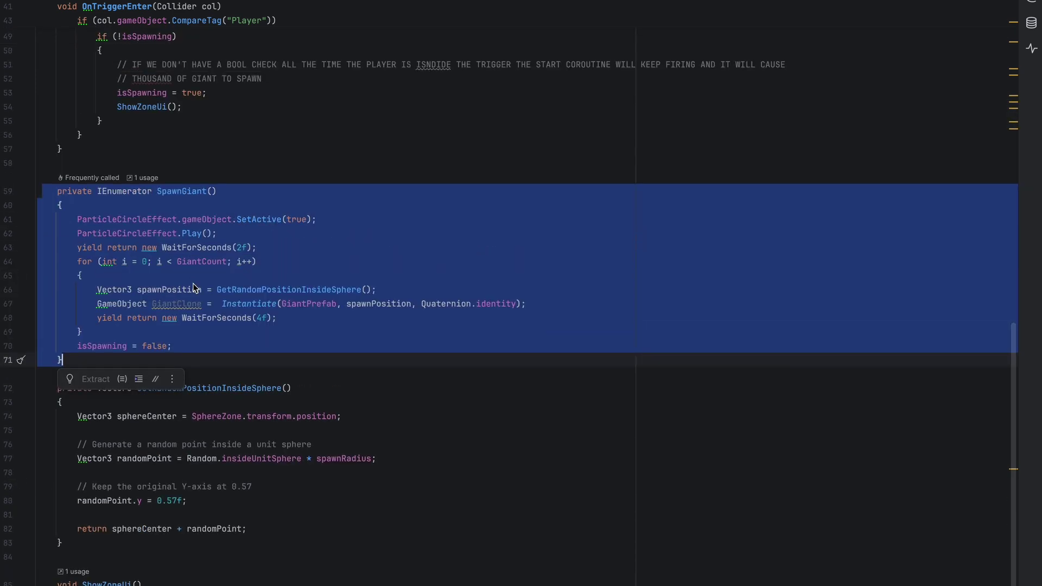
pyautogui.scroll(2, 194, 287)
pyautogui.click(234, 224)
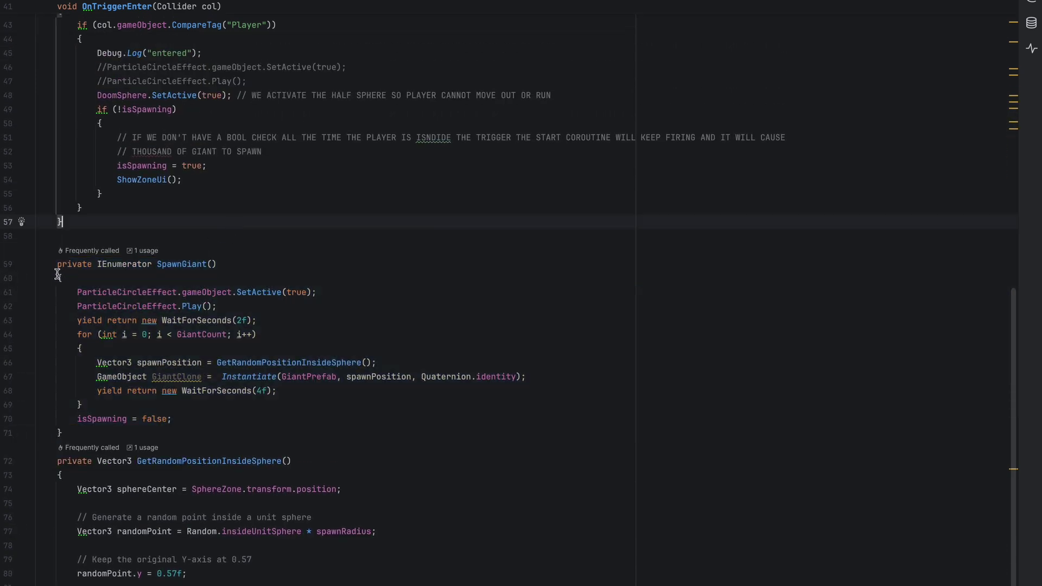
pyautogui.moveTo(58, 275); pyautogui.dragTo(106, 432)
pyautogui.press('Escape')
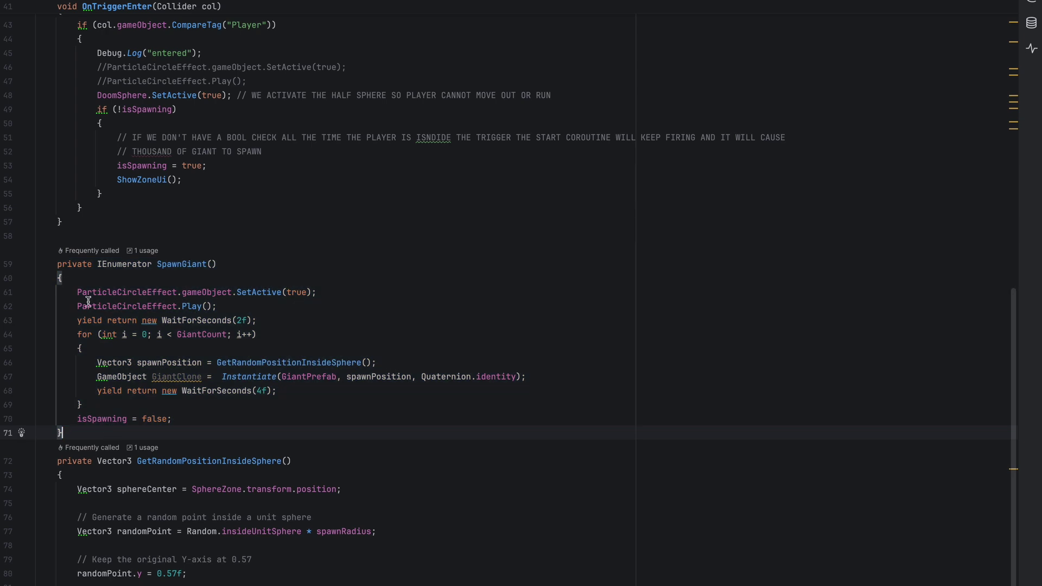
pyautogui.moveTo(78, 292); pyautogui.dragTo(318, 293)
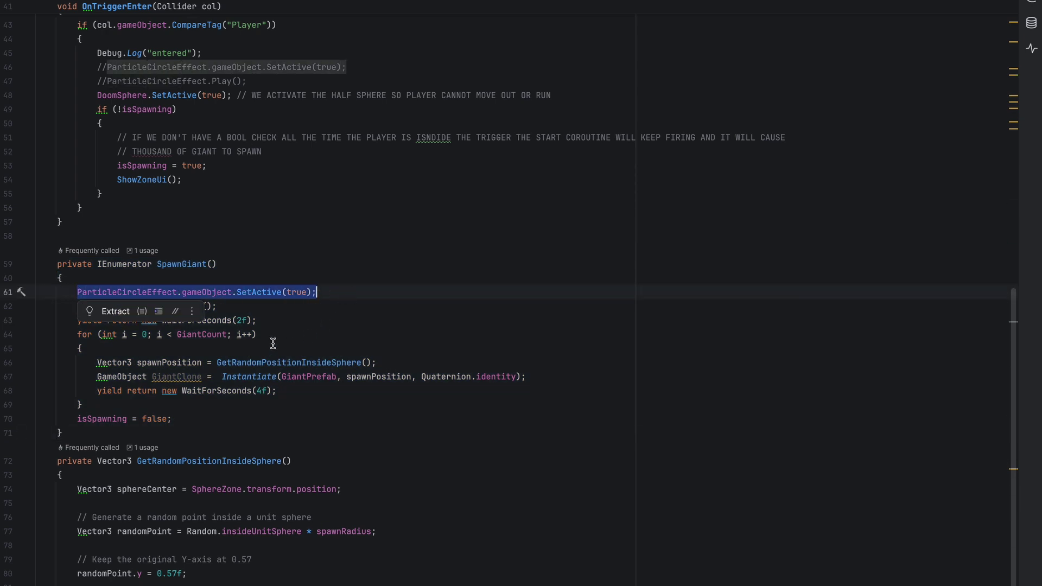
pyautogui.click(266, 309)
# Step: Remove the Play() call from the ParticleCircleEffect line in SpawnGiant and browse the members suggested for the particle system
pyautogui.moveTo(73, 306); pyautogui.dragTo(179, 302)
pyautogui.press('BackSpace')
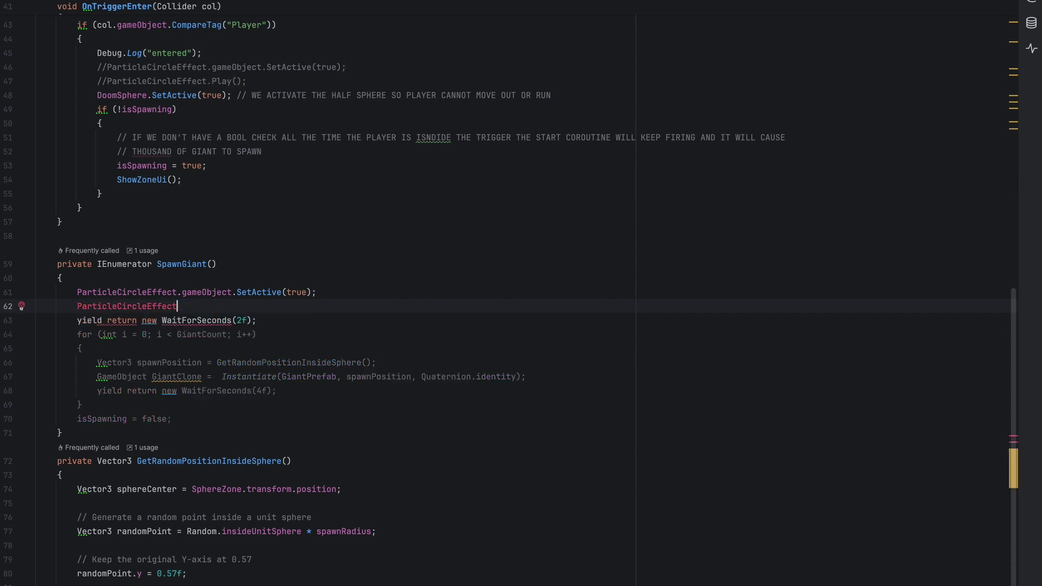
pyautogui.write('.')
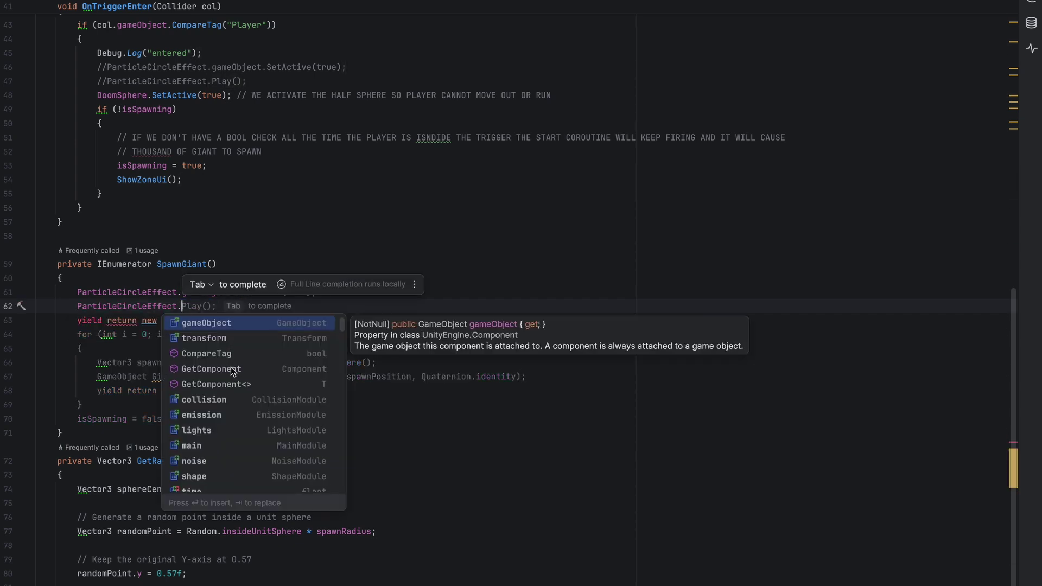
pyautogui.scroll(-3, 232, 372)
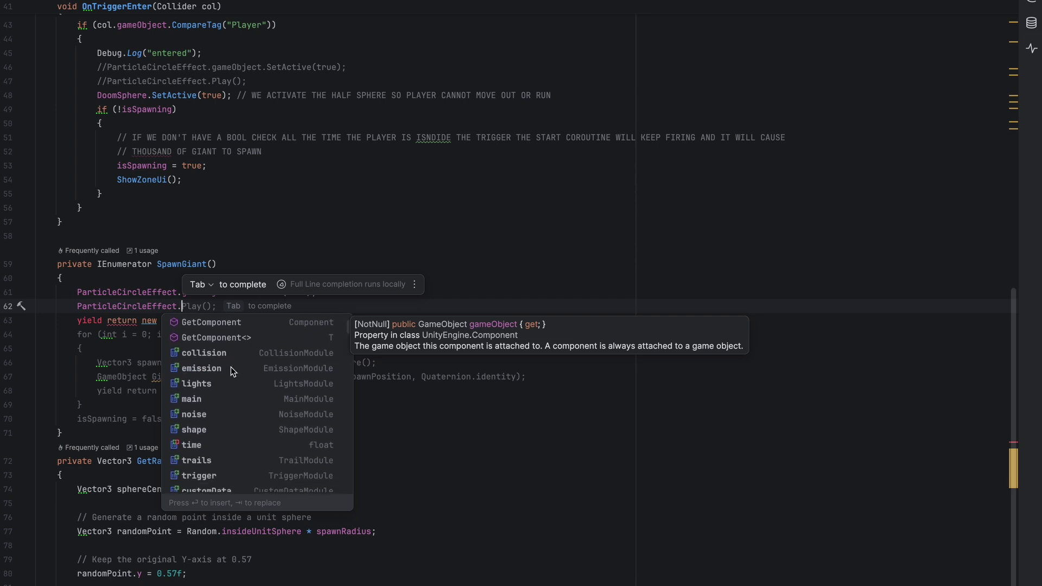
pyautogui.scroll(-1, 231, 367)
pyautogui.scroll(-5, 201, 392)
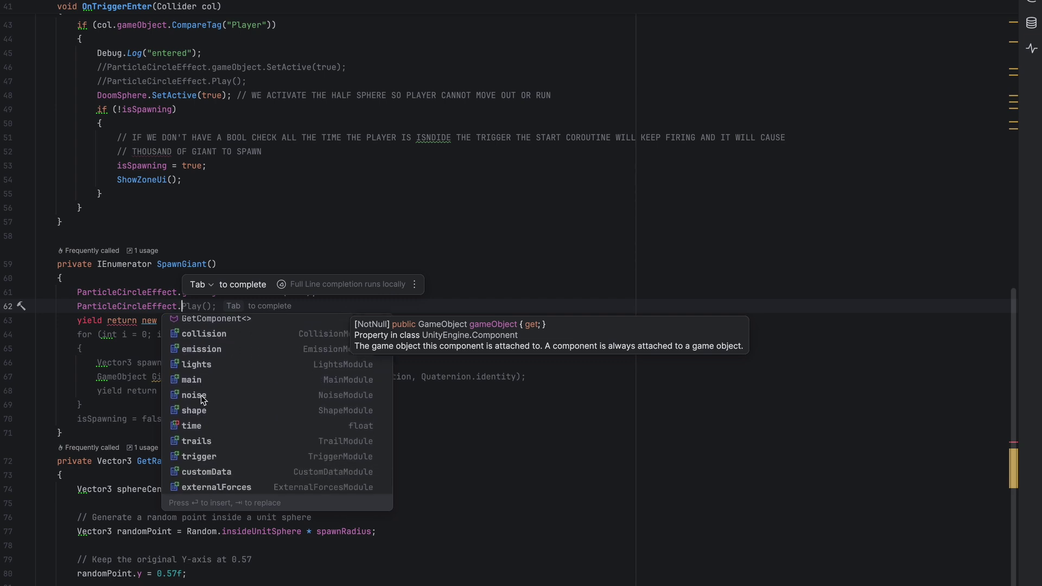
pyautogui.scroll(-8, 200, 396)
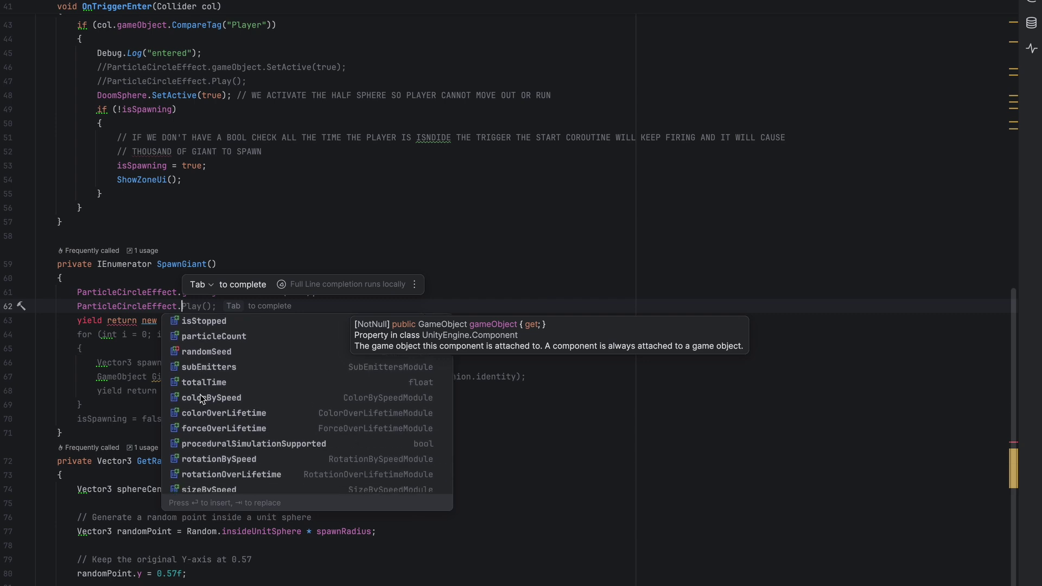
pyautogui.scroll(-10, 200, 397)
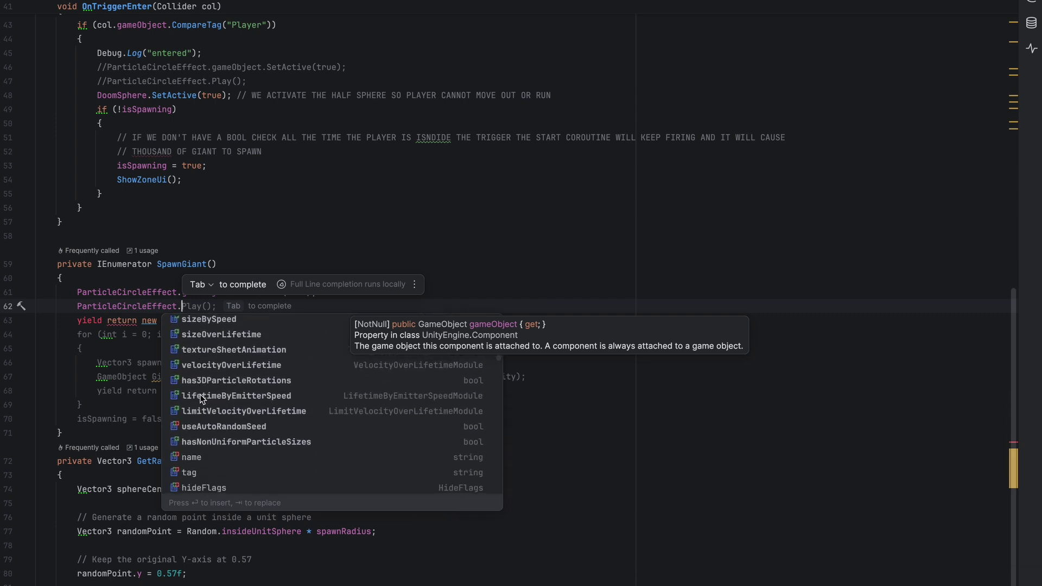
pyautogui.scroll(-6, 200, 394)
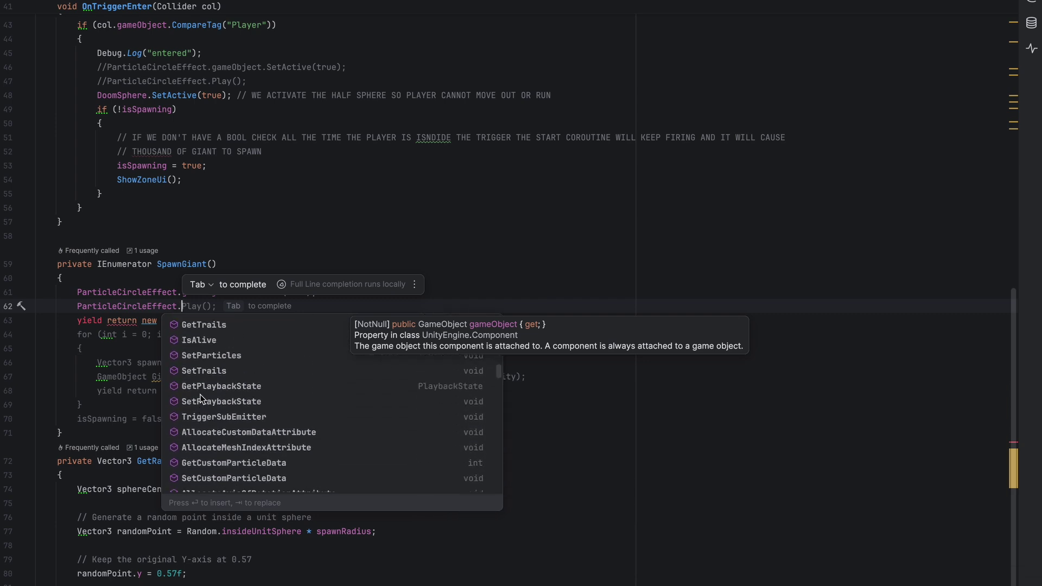
pyautogui.scroll(-10, 200, 394)
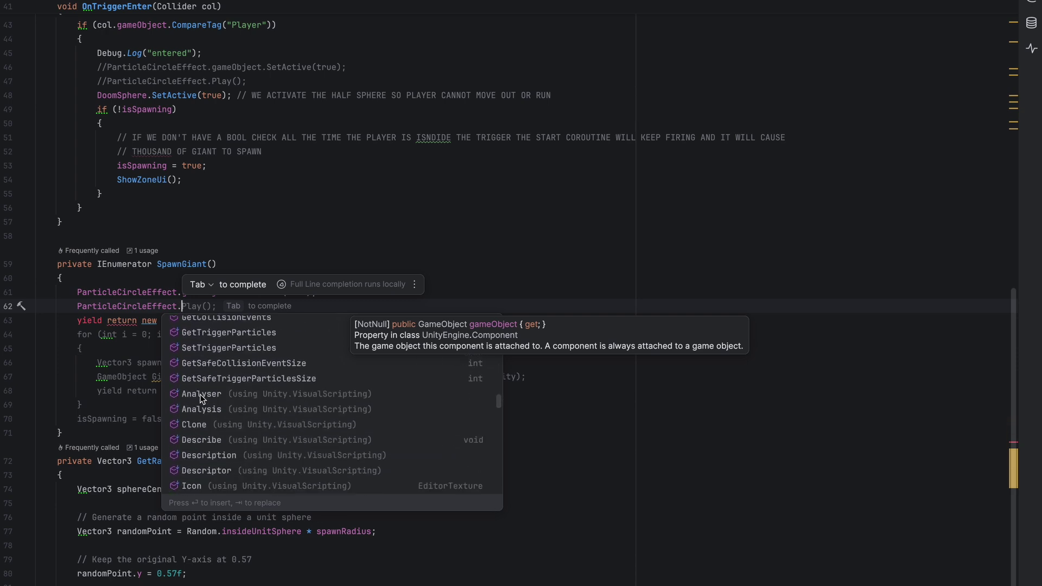
pyautogui.scroll(-10, 200, 400)
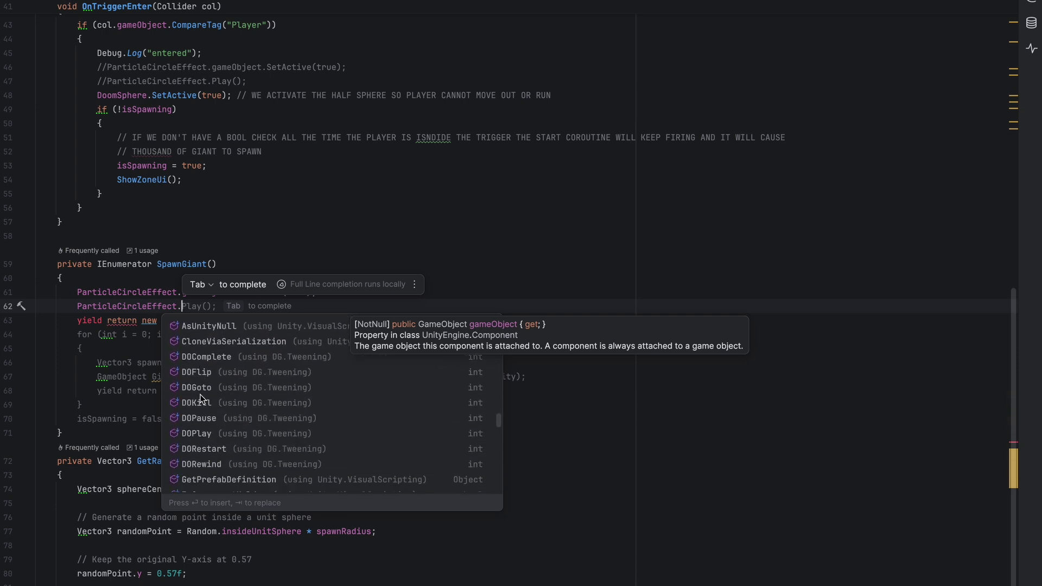
pyautogui.scroll(-6, 200, 396)
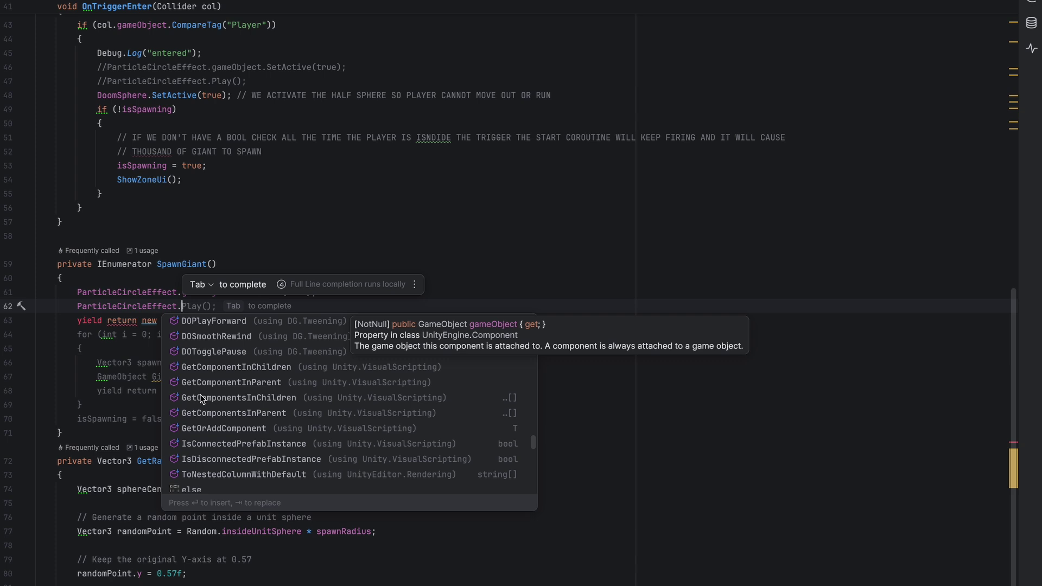
pyautogui.scroll(-6, 199, 398)
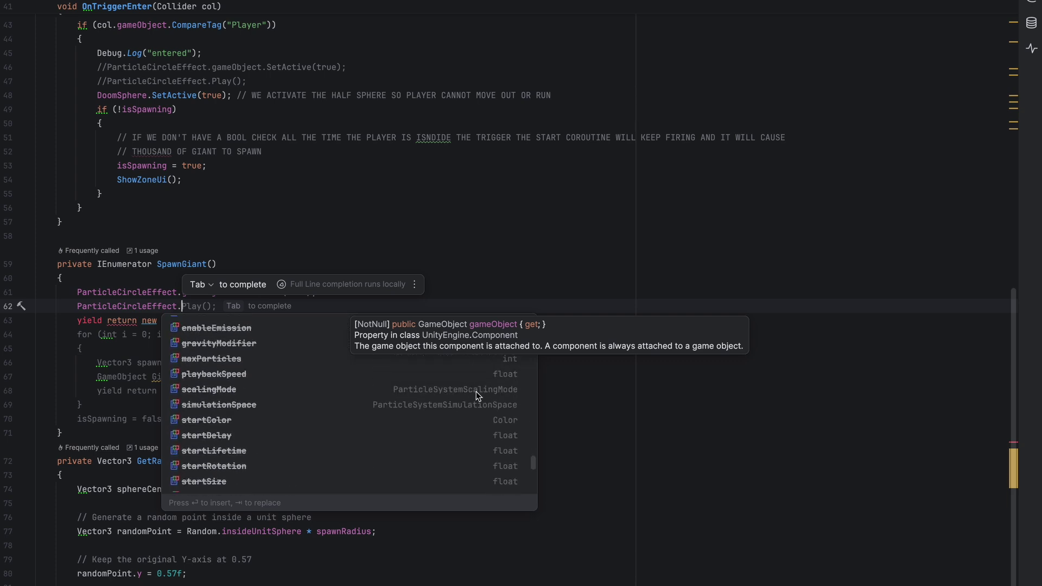
pyautogui.scroll(-6, 377, 442)
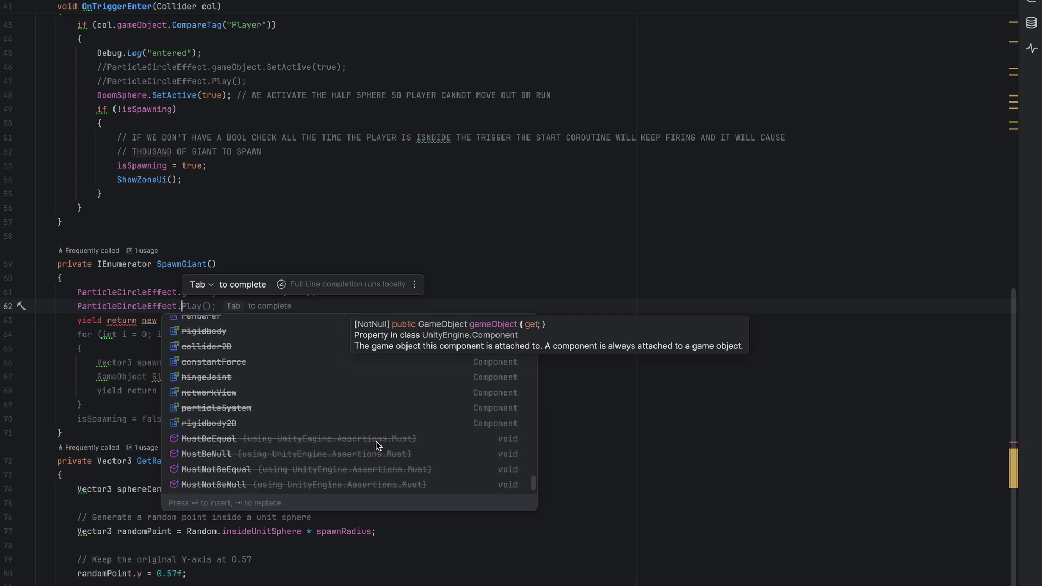
pyautogui.scroll(15, 245, 391)
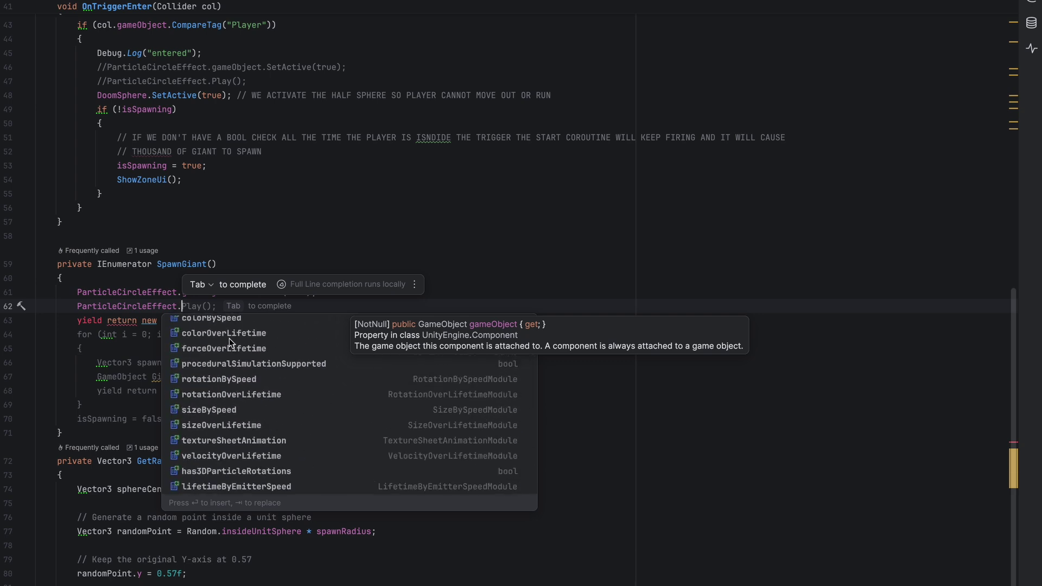
# Step: Complete the second ParticleCircleEffect line in SpawnGiant with a valid Play() call, keeping a single dot
pyautogui.press('Tab')
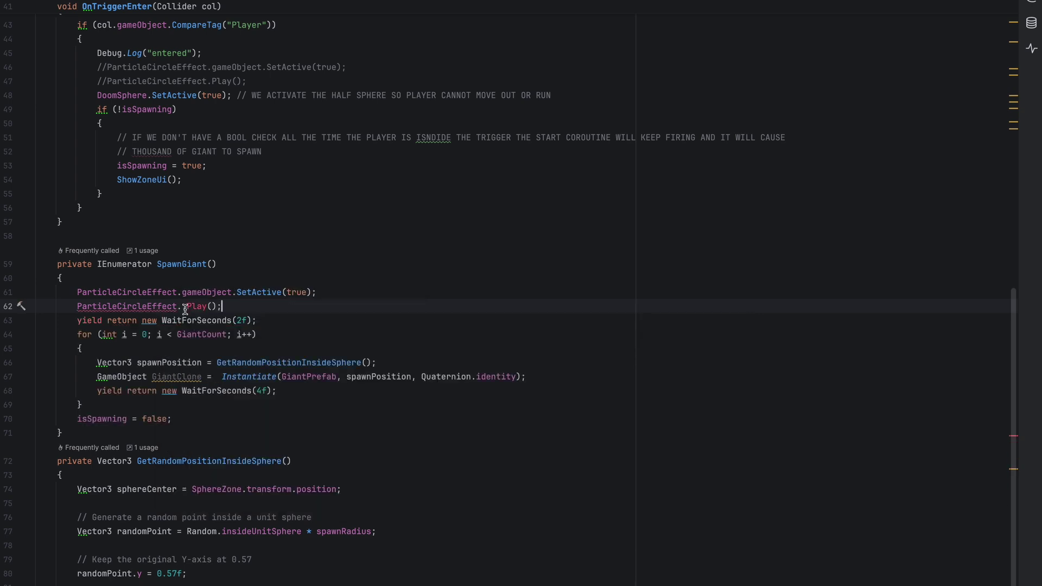
pyautogui.click(180, 306)
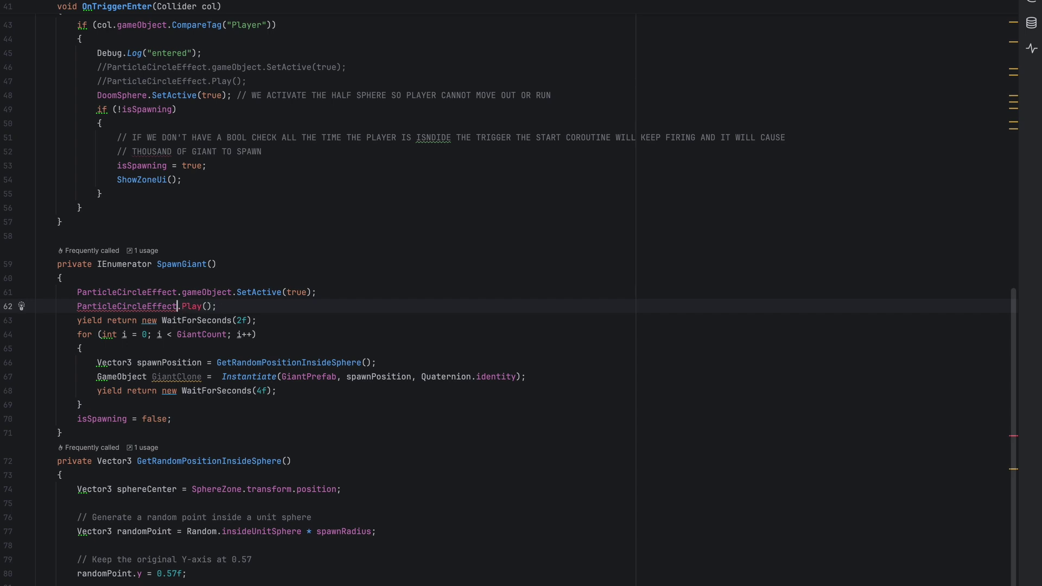
pyautogui.click(213, 307)
# Step: Review the GiantCount for loop in SpawnGiant and its spawnPosition assignment from GetRandomPositionInsideSphere
pyautogui.moveTo(73, 334); pyautogui.dragTo(95, 401)
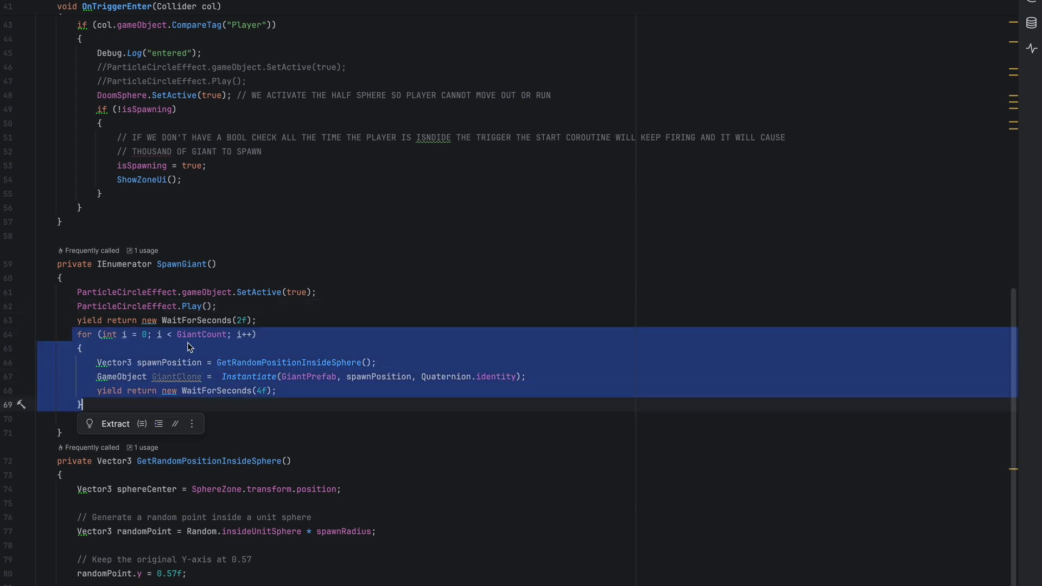
pyautogui.click(261, 334)
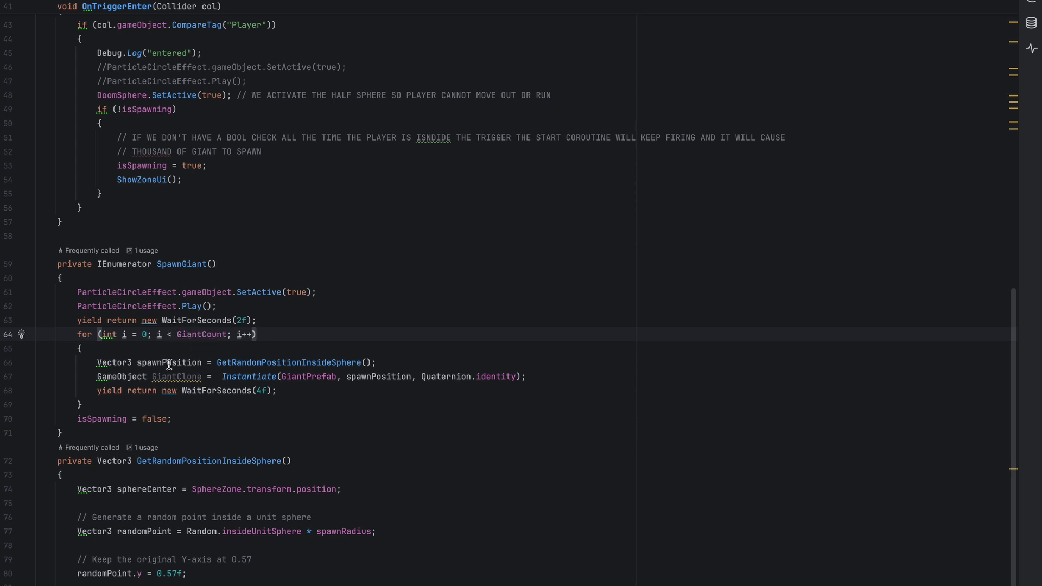
pyautogui.moveTo(87, 362); pyautogui.dragTo(554, 374)
pyautogui.click(81, 348)
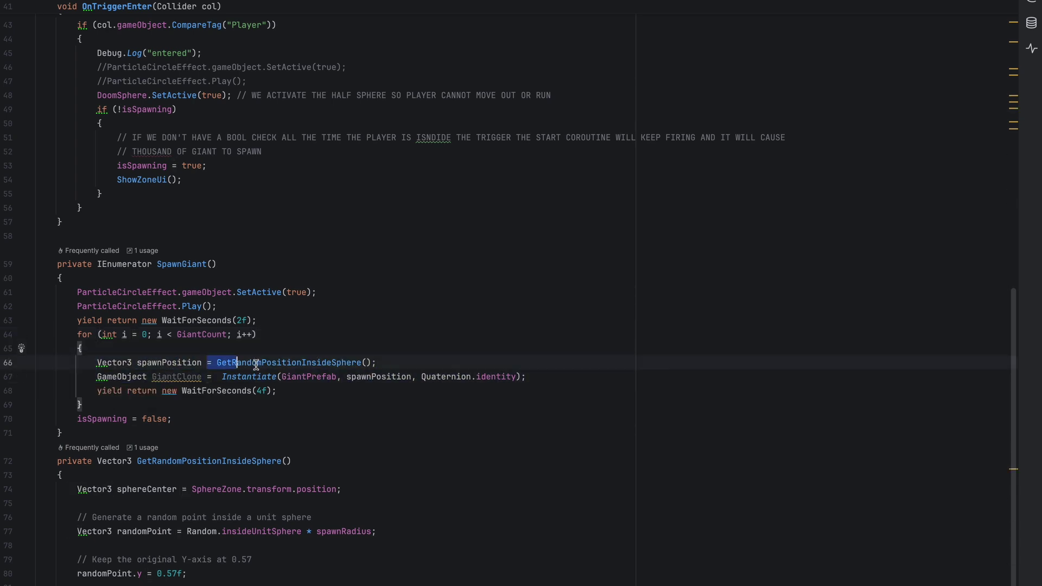
pyautogui.moveTo(256, 364); pyautogui.dragTo(402, 362)
# Step: Examine the GiantClone line that instantiates GiantPrefab at spawnPosition with Quaternion.identity
pyautogui.moveTo(88, 376); pyautogui.dragTo(538, 375)
pyautogui.click(538, 375)
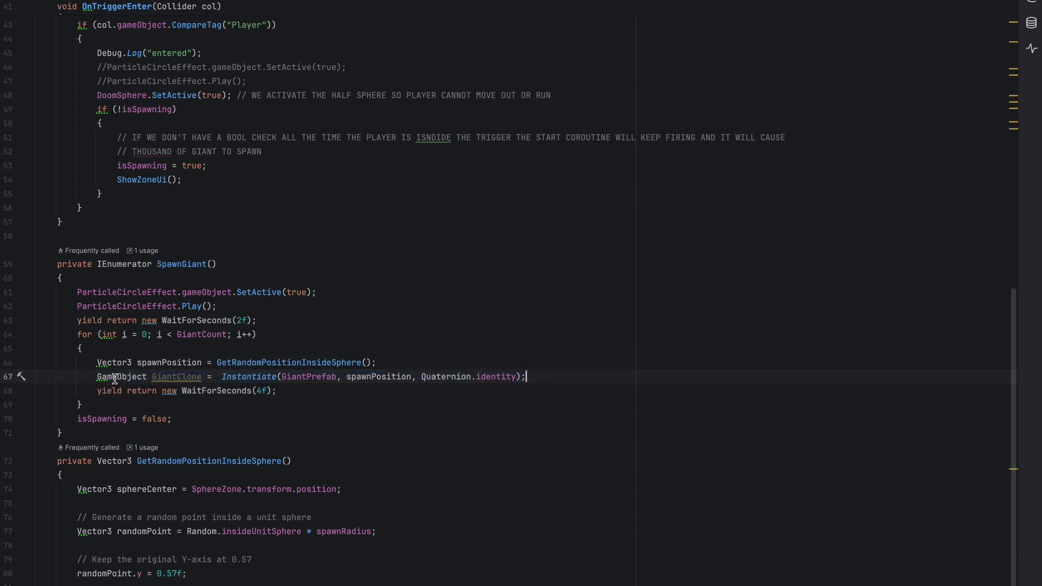
pyautogui.moveTo(115, 379)
# Step: Examine the WaitForSeconds(4f) pause inside the loop and the isSpawning = false reset after it
pyautogui.moveTo(94, 392); pyautogui.dragTo(274, 392)
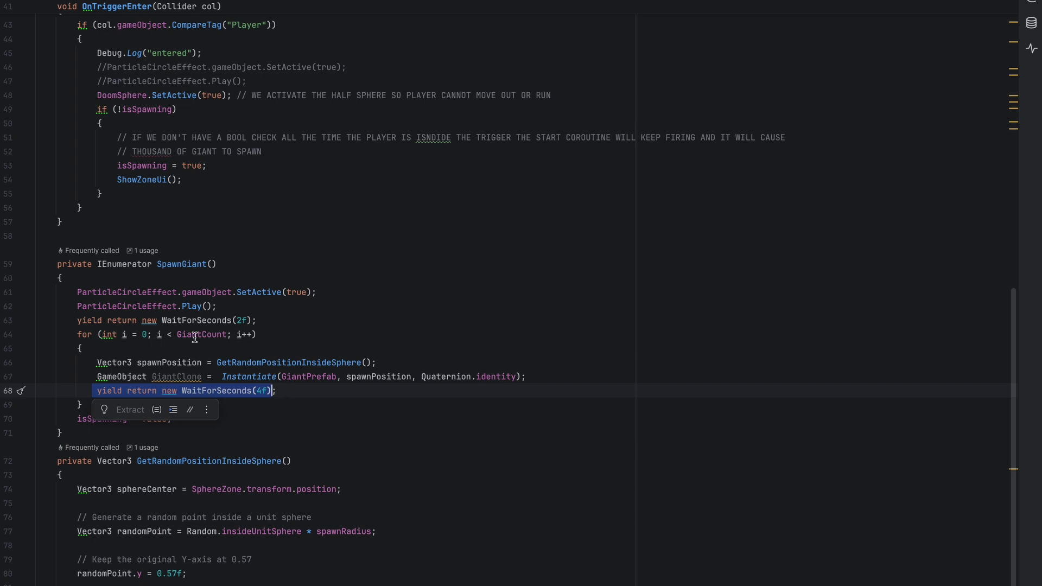
pyautogui.press('End')
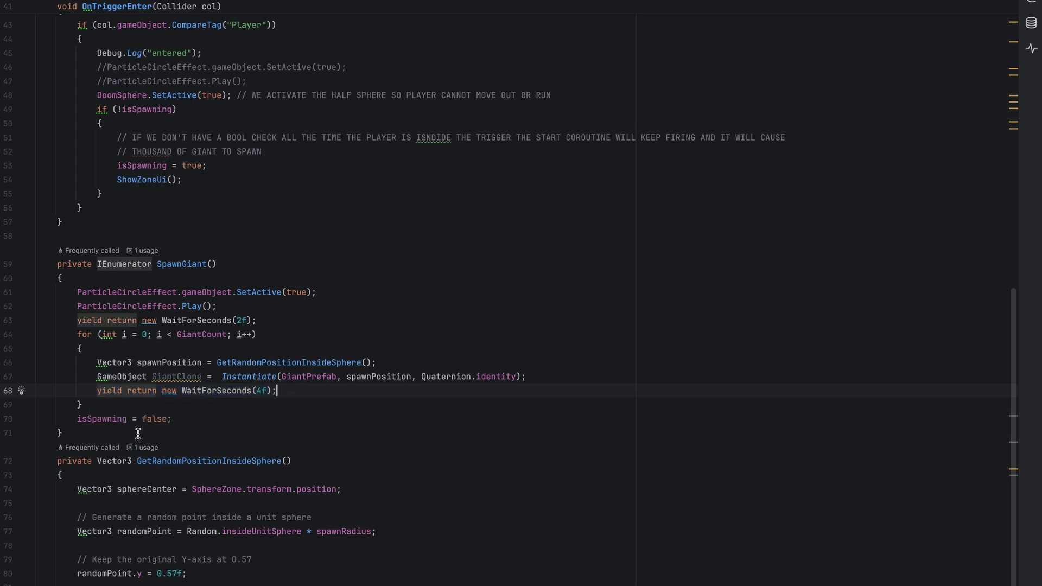
pyautogui.moveTo(70, 418); pyautogui.dragTo(186, 419)
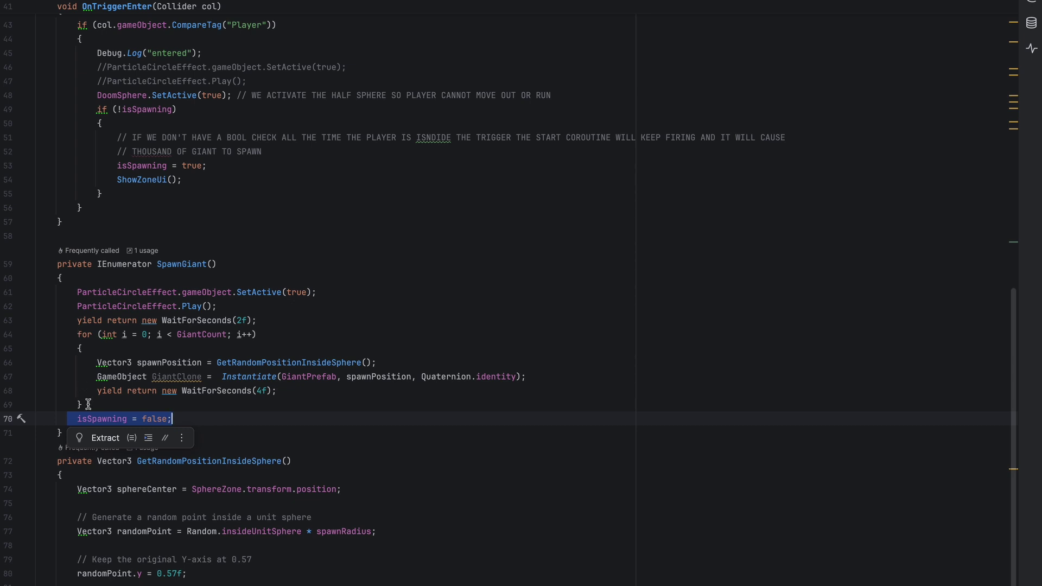
pyautogui.click(187, 419)
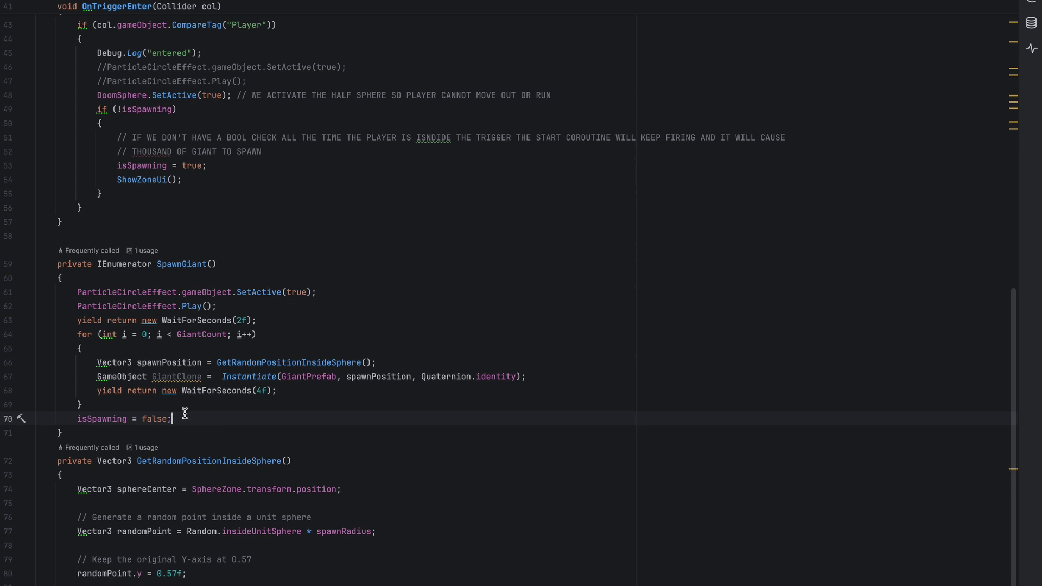
# Step: Go to the OnAcceptButtonClick method below ShowZoneUi and review its whole block and name
pyautogui.scroll(-5, 185, 340)
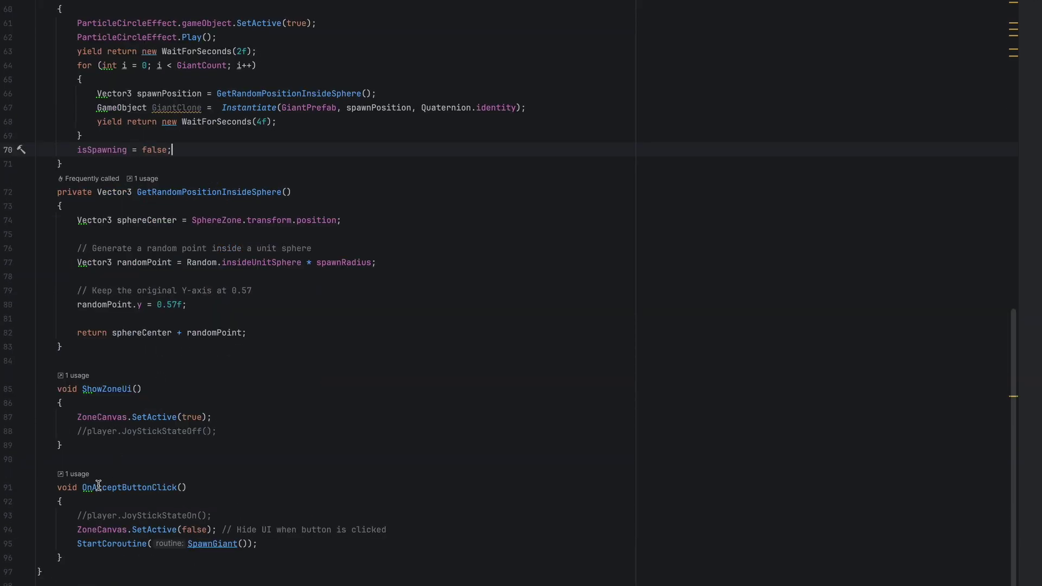
pyautogui.moveTo(58, 490); pyautogui.dragTo(77, 560)
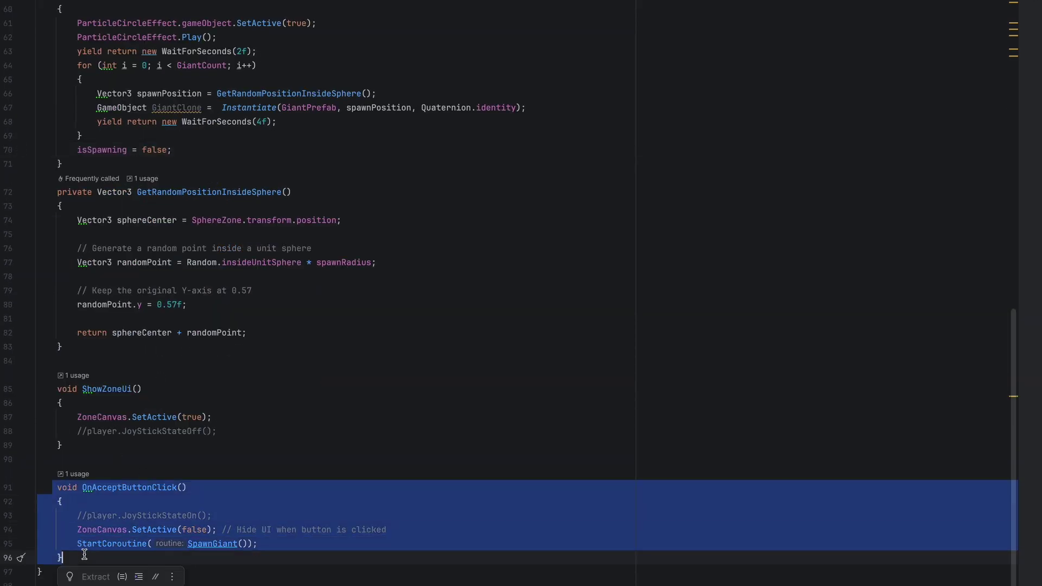
pyautogui.click(82, 556)
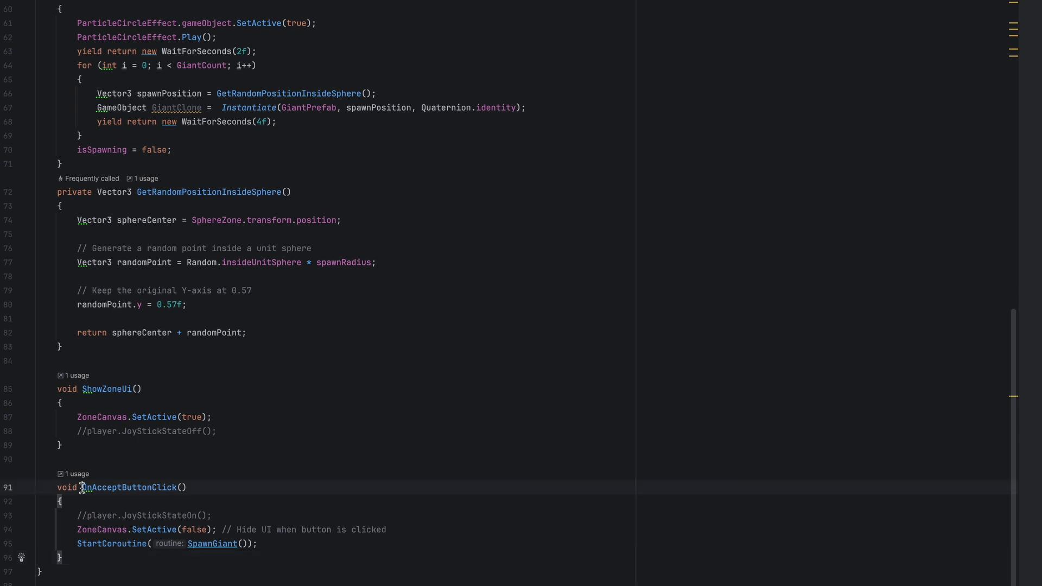
pyautogui.moveTo(82, 488); pyautogui.dragTo(178, 487)
pyautogui.click(202, 486)
# Step: Examine the ZoneCanvas.SetActive(false) and StartCoroutine(SpawnGiant()) lines in OnAcceptButtonClick, then return to the Start method
pyautogui.moveTo(74, 529); pyautogui.dragTo(217, 530)
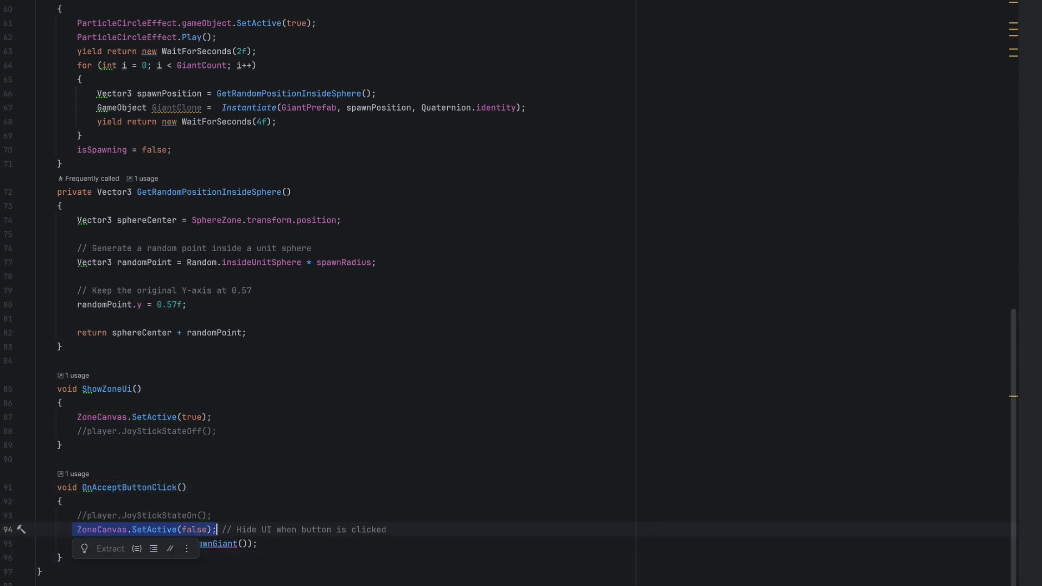
pyautogui.click(68, 530)
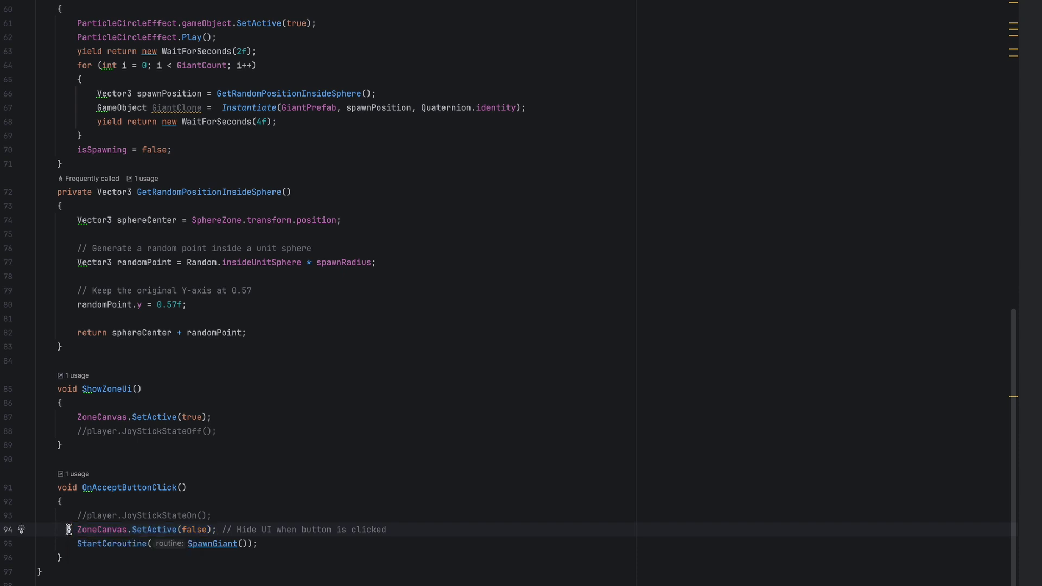
pyautogui.moveTo(75, 544); pyautogui.dragTo(263, 544)
pyautogui.click(266, 545)
pyautogui.scroll(20, 322, 414)
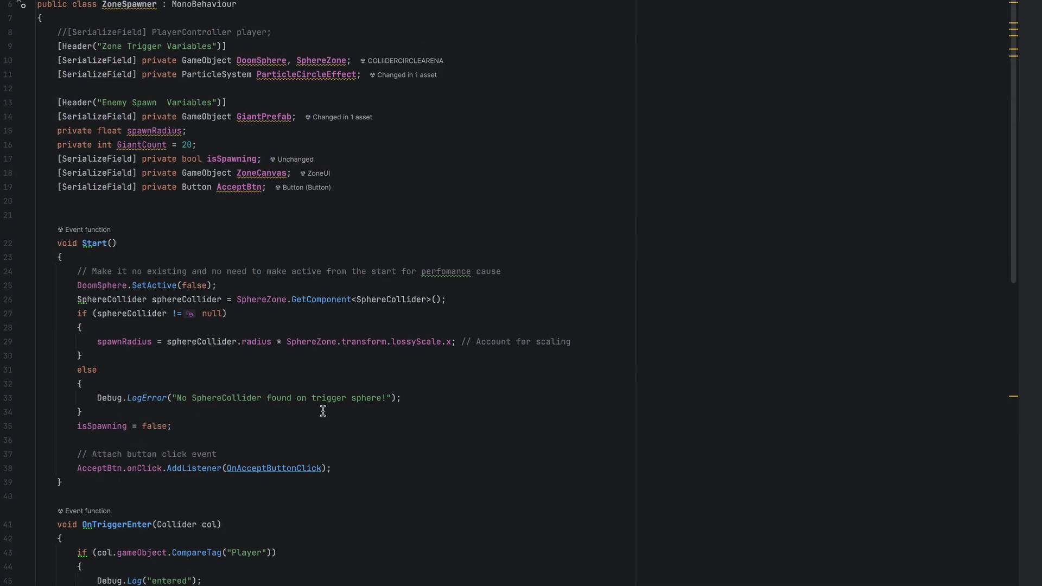
# Step: Switch to Unity, maximize the Simulator view and start Play mode
pyautogui.hotkey('alt', 'Tab')
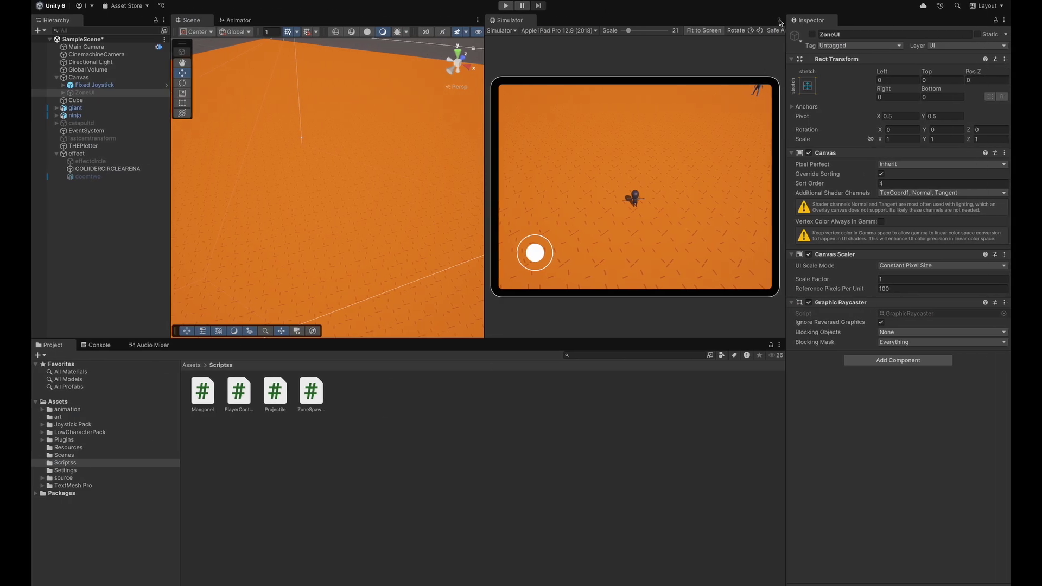
pyautogui.hotkey('shift', 'space')
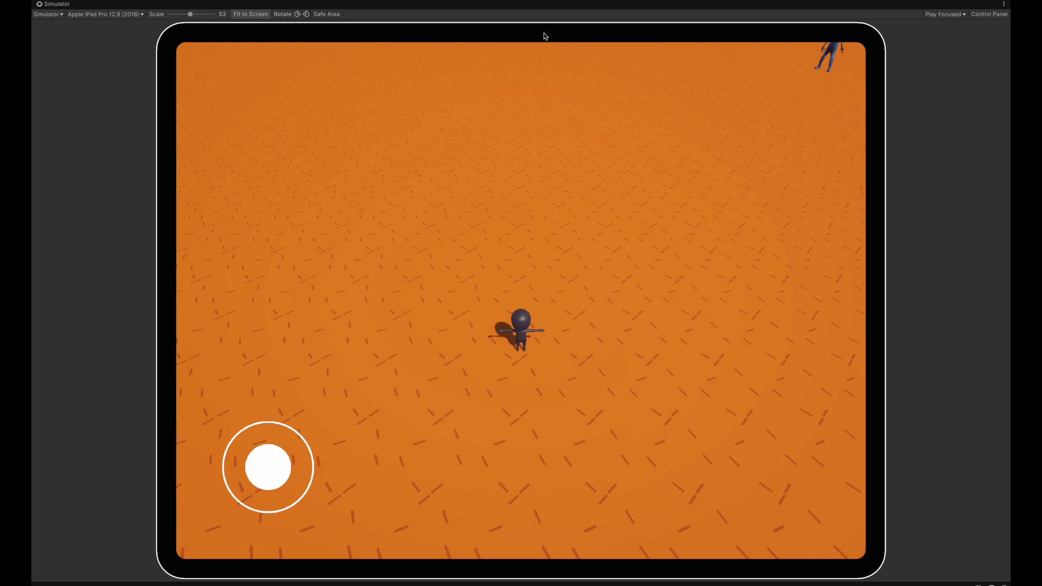
pyautogui.click(505, 2)
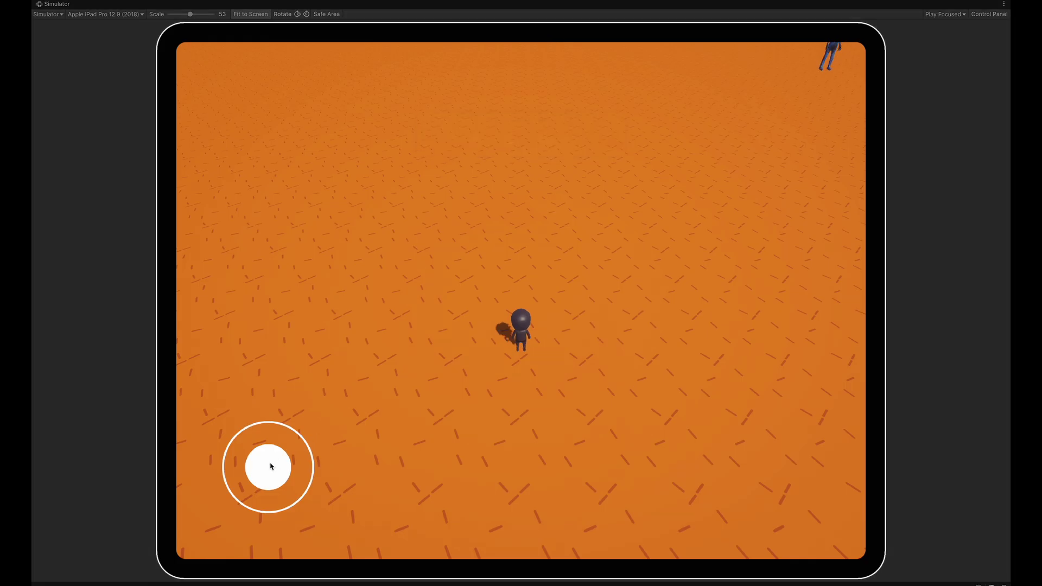
# Step: Steer the player with the joystick into the battle zone, accept the zone popup and move around inside the arena
pyautogui.moveTo(271, 467); pyautogui.dragTo(358, 418)
pyautogui.click(505, 389)
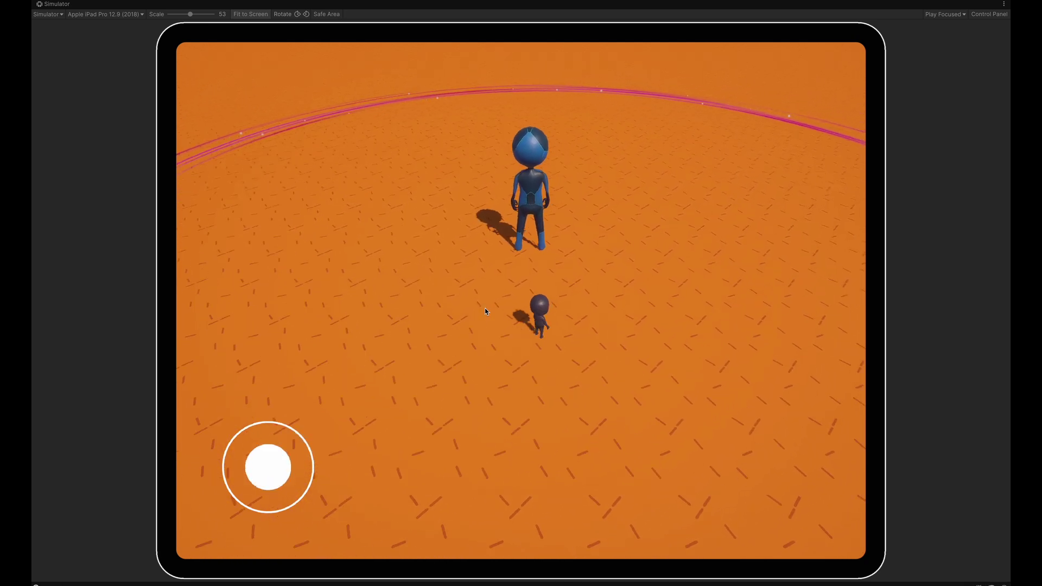
pyautogui.moveTo(269, 468); pyautogui.dragTo(233, 429)
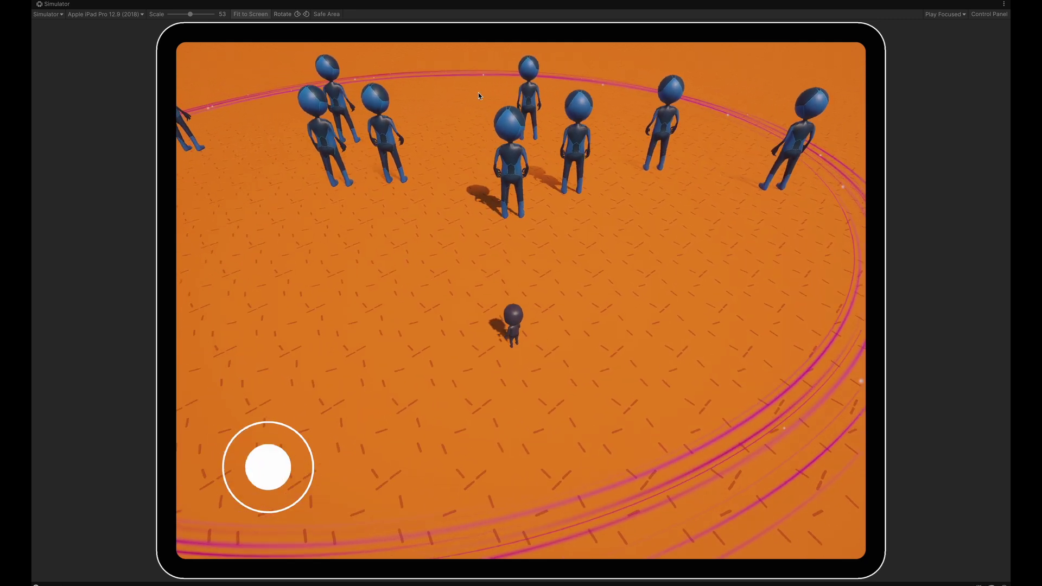